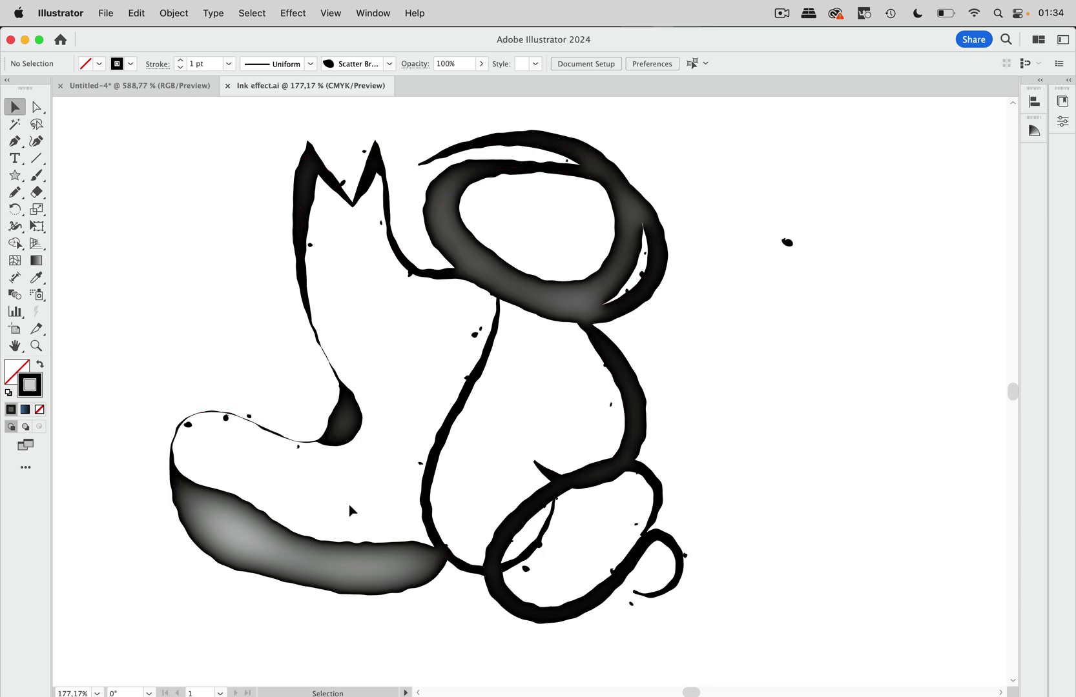
Switch from Ink effect.ai to the Untitled-4 document holding the cat line drawing
{"action": "left_click", "coordinate": [166, 88]}
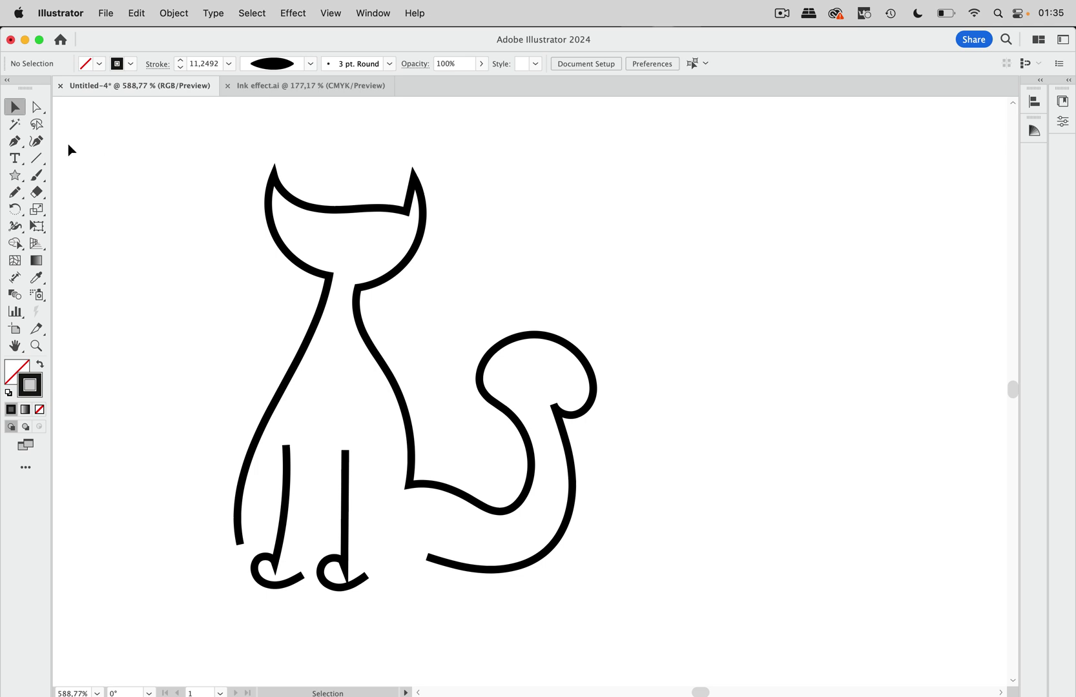
Draw a short Pencil mark beside the cat's head, make it Uniform width, and swap to black fill with no stroke
{"action": "key", "text": "n"}
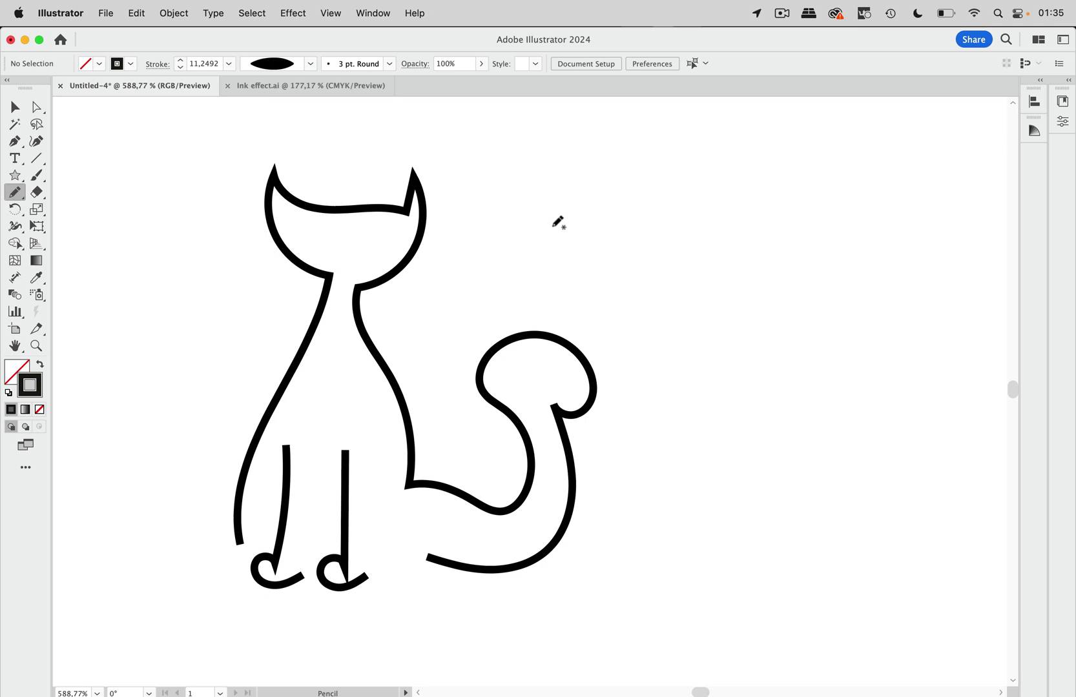
{"action": "left_click_drag", "start_coordinate": [552, 226], "coordinate": [559, 243]}
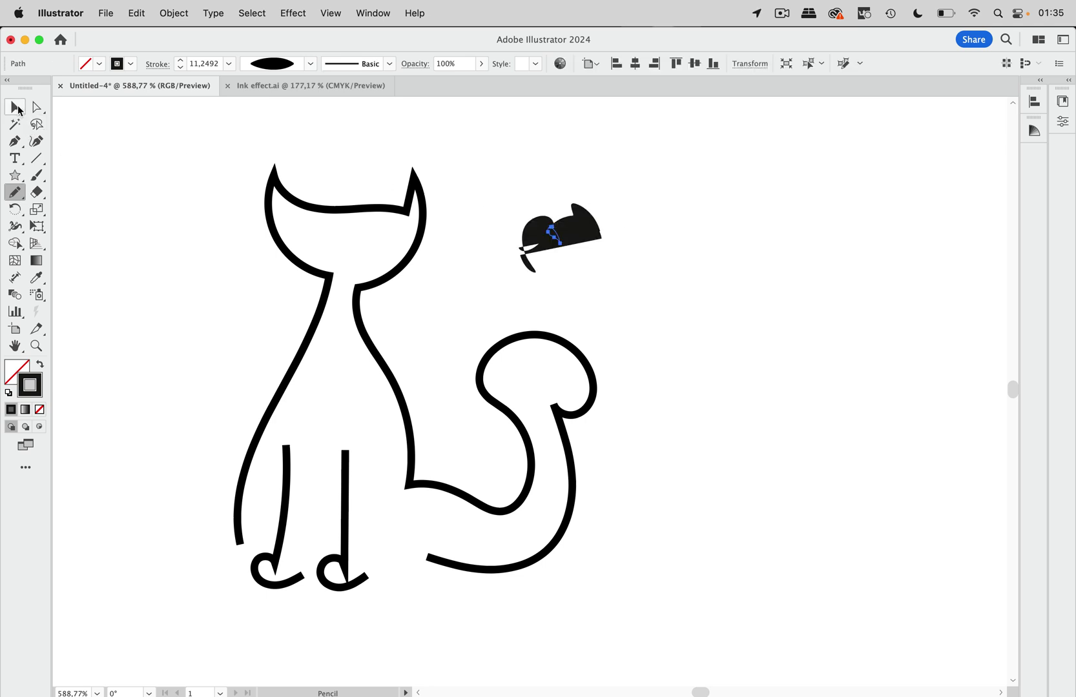
{"action": "left_click", "coordinate": [15, 107]}
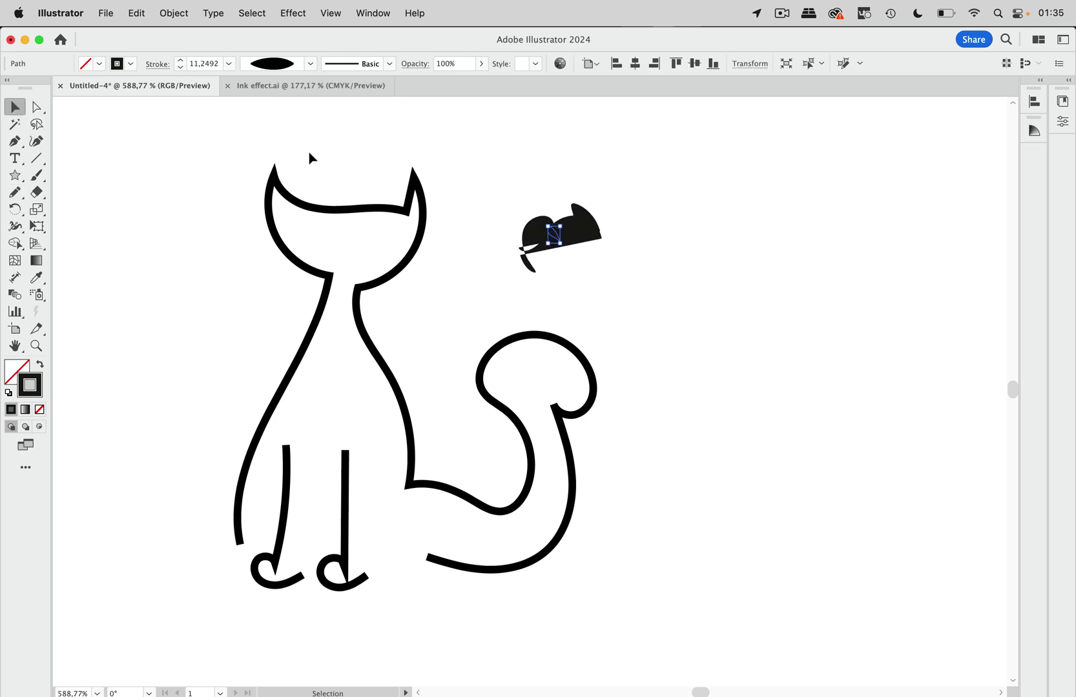
{"action": "left_click", "coordinate": [312, 64]}
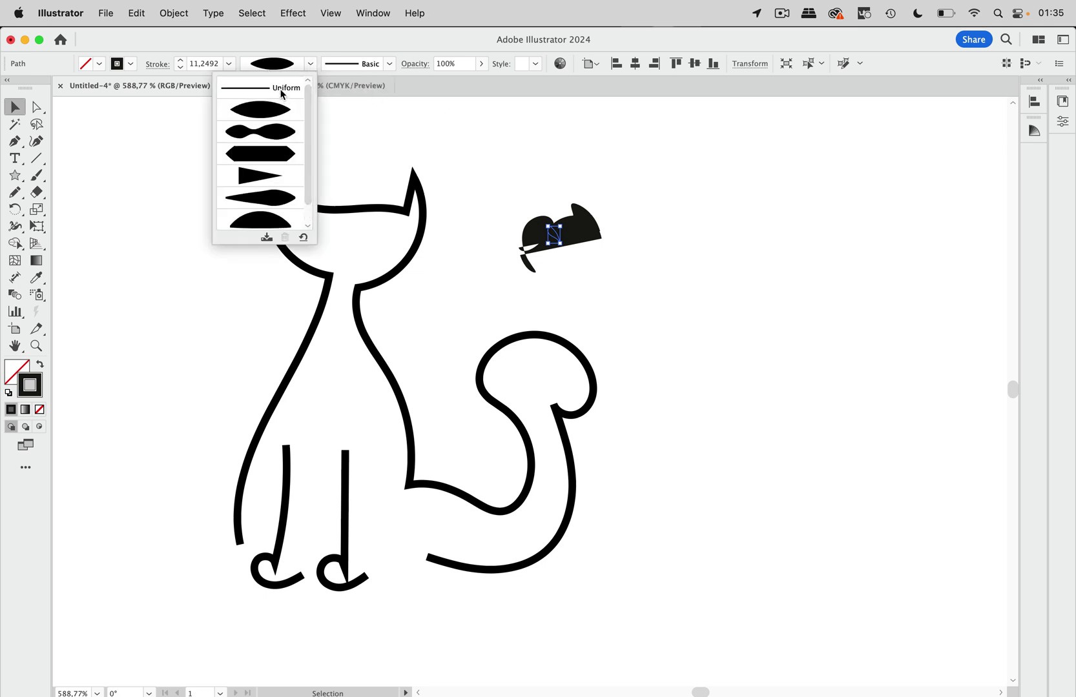
{"action": "left_click", "coordinate": [283, 94]}
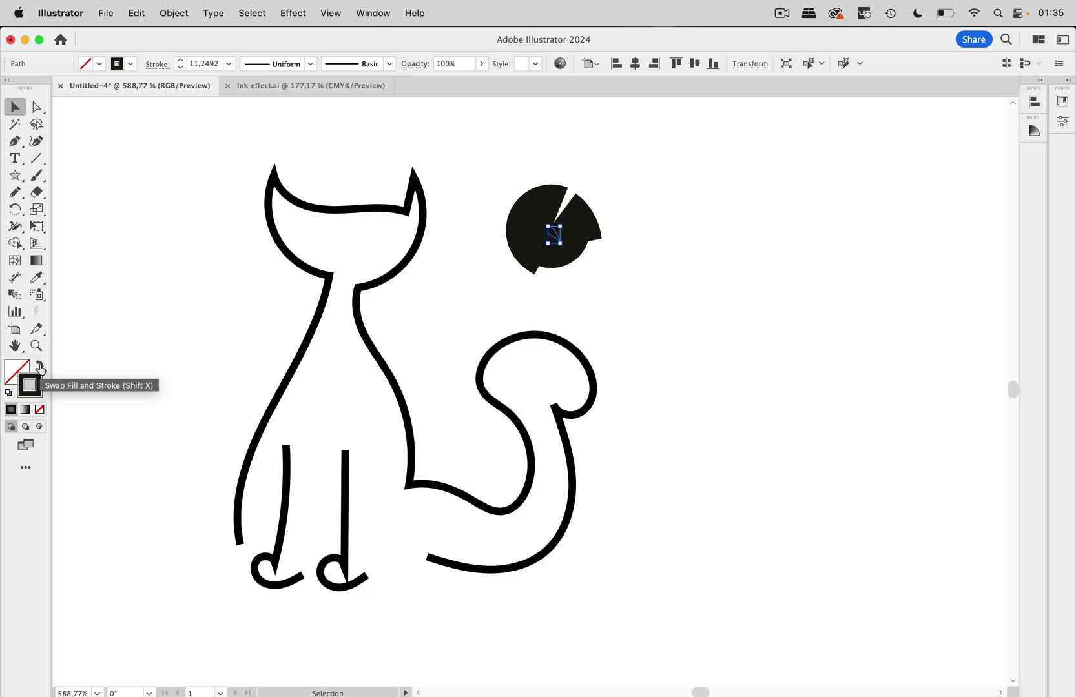
{"action": "left_click", "coordinate": [40, 366]}
{"action": "left_click", "coordinate": [602, 211]}
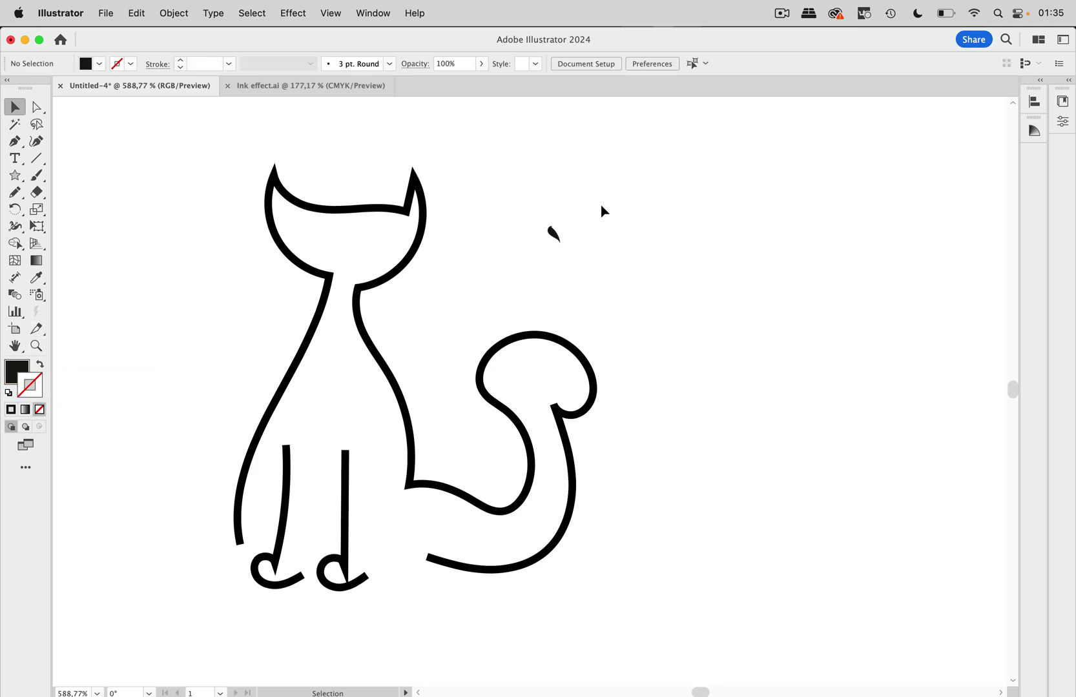
{"action": "left_click", "coordinate": [555, 234]}
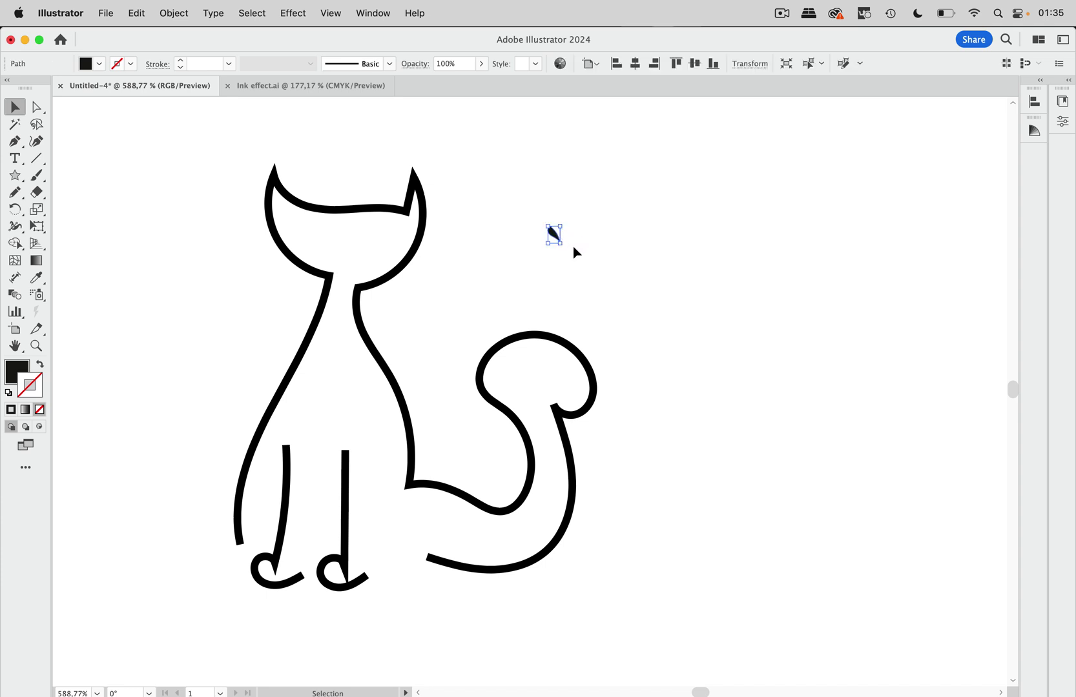
Show the Brushes panel and drag the teardrop into it as a new Scatter Brush
{"action": "left_click", "coordinate": [383, 17]}
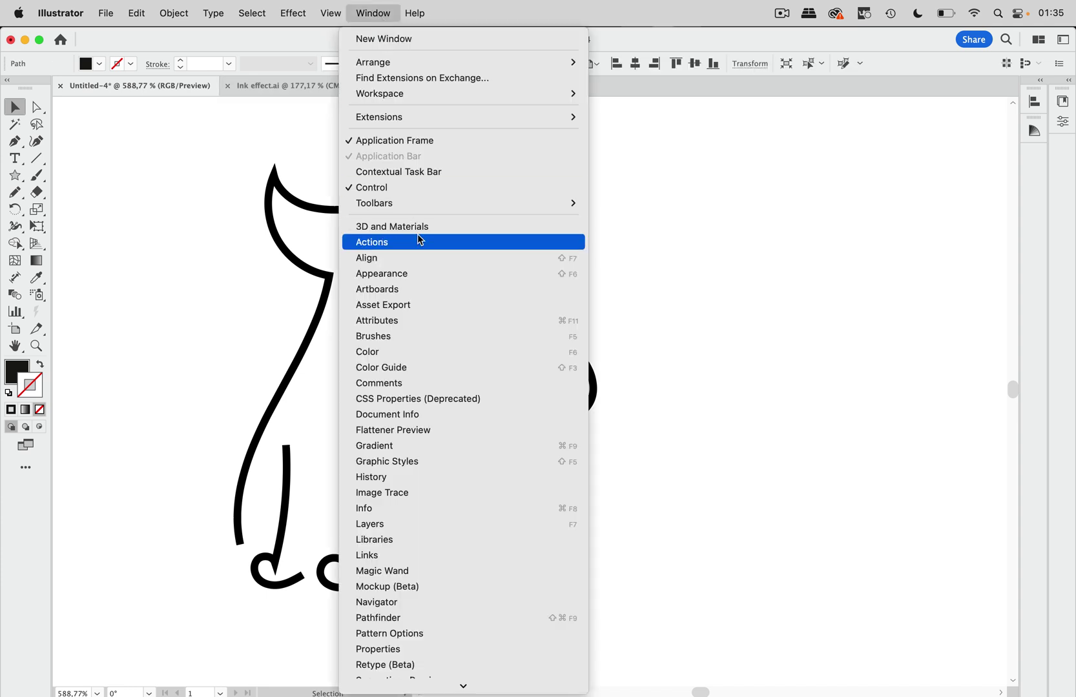
{"action": "left_click", "coordinate": [412, 336]}
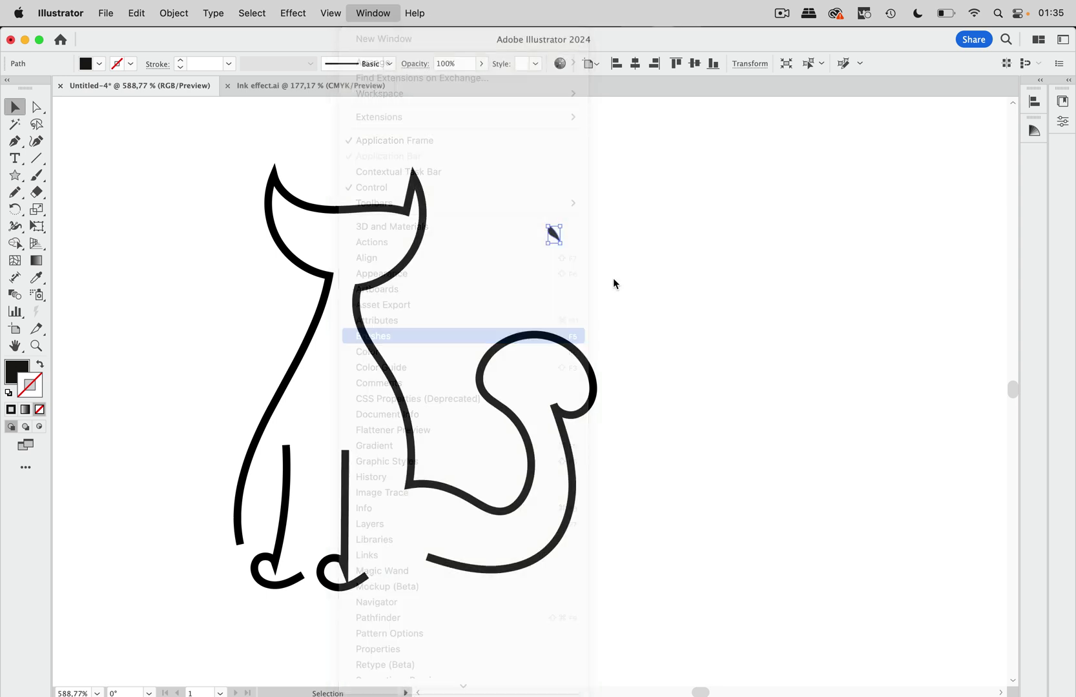
{"action": "mouse_move", "coordinate": [870, 492]}
{"action": "left_mouse_down"}
{"action": "mouse_move", "coordinate": [735, 187]}
{"action": "mouse_move", "coordinate": [685, 167]}
{"action": "left_mouse_up"}
{"action": "left_click_drag", "start_coordinate": [554, 233], "coordinate": [740, 363]}
{"action": "left_click", "coordinate": [349, 373]}
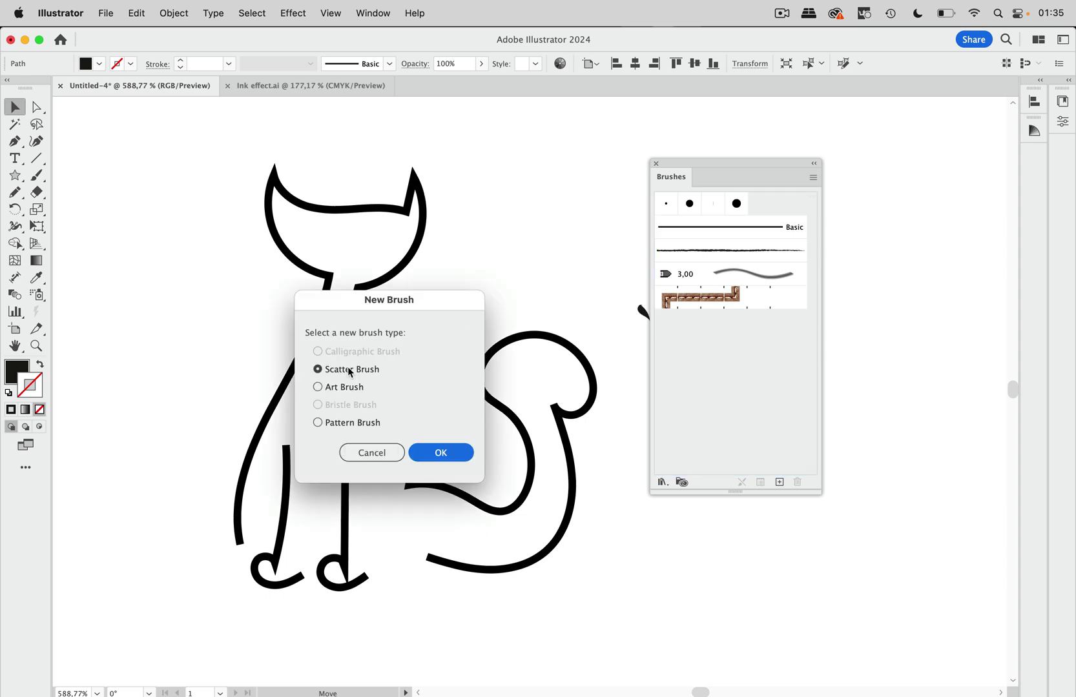
{"action": "left_click", "coordinate": [439, 452]}
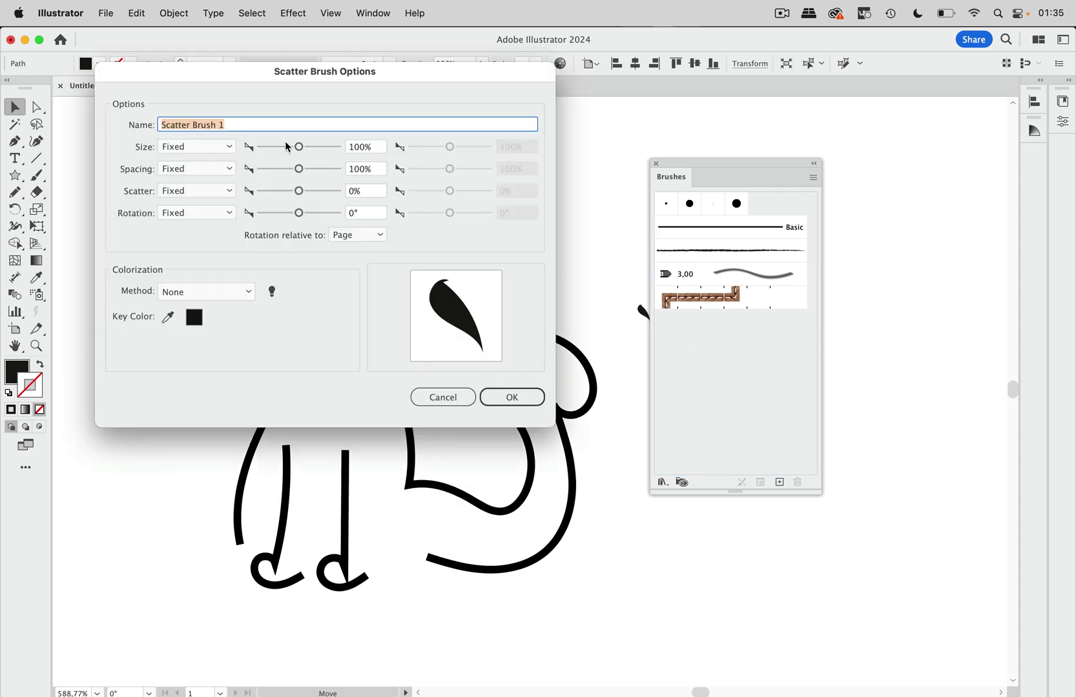
Set the brush's Size, Spacing, Scatter and Rotation options all to Random
{"action": "left_click", "coordinate": [209, 153]}
{"action": "left_click", "coordinate": [206, 176]}
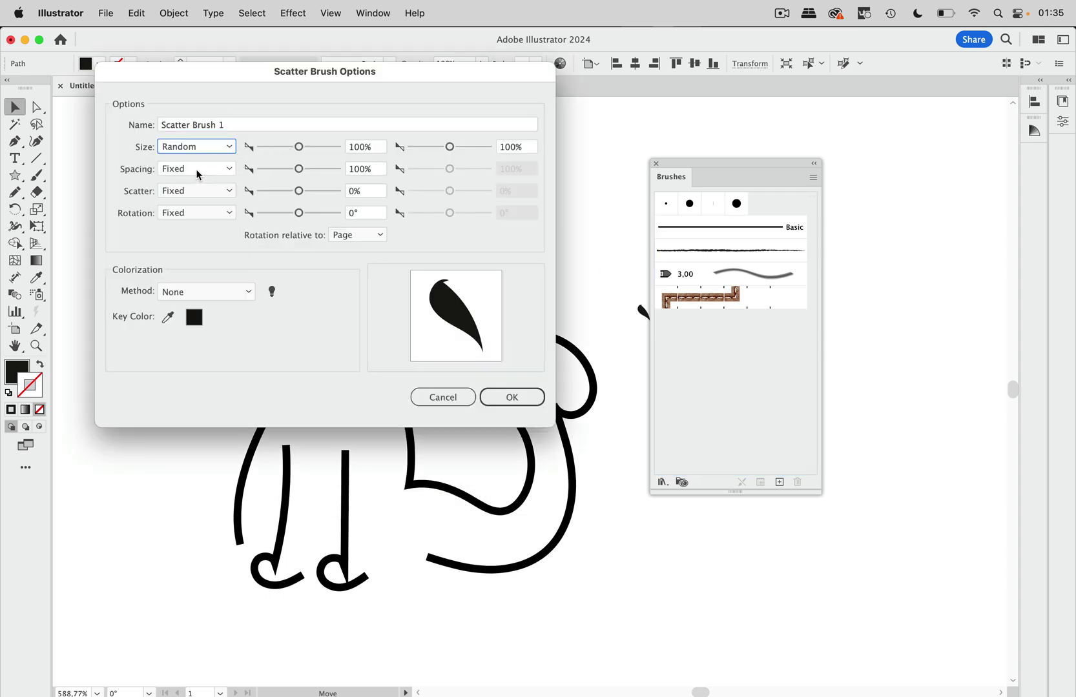
{"action": "left_click", "coordinate": [199, 169]}
{"action": "left_click", "coordinate": [199, 192]}
{"action": "left_click", "coordinate": [196, 191]}
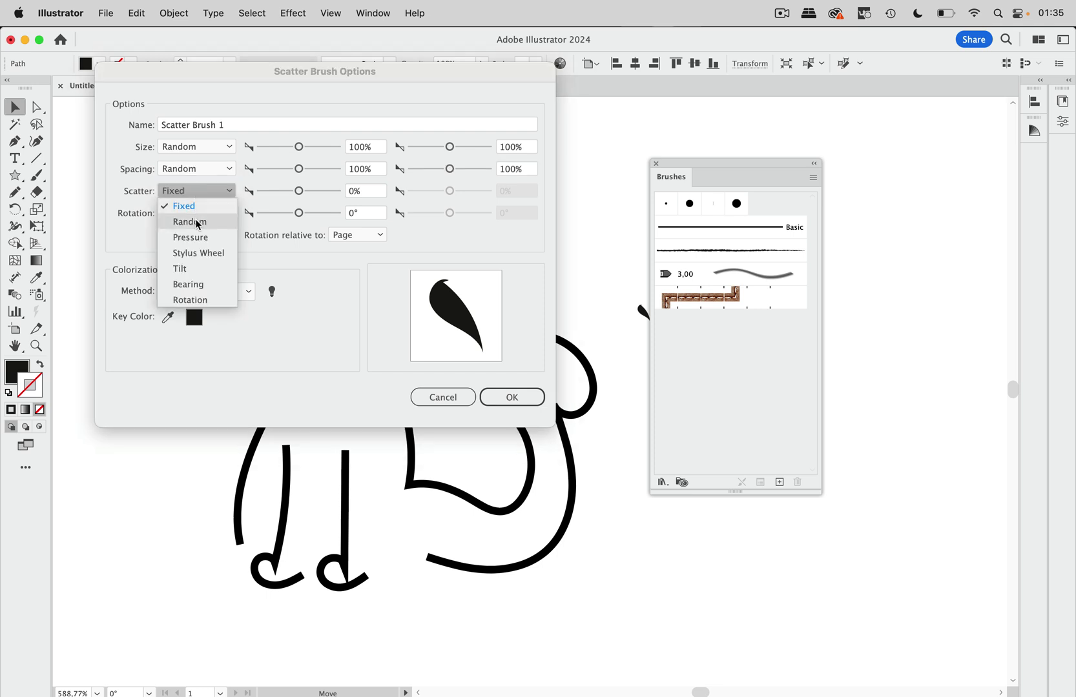
{"action": "left_click", "coordinate": [194, 221]}
{"action": "left_click", "coordinate": [195, 211]}
{"action": "left_click", "coordinate": [190, 244]}
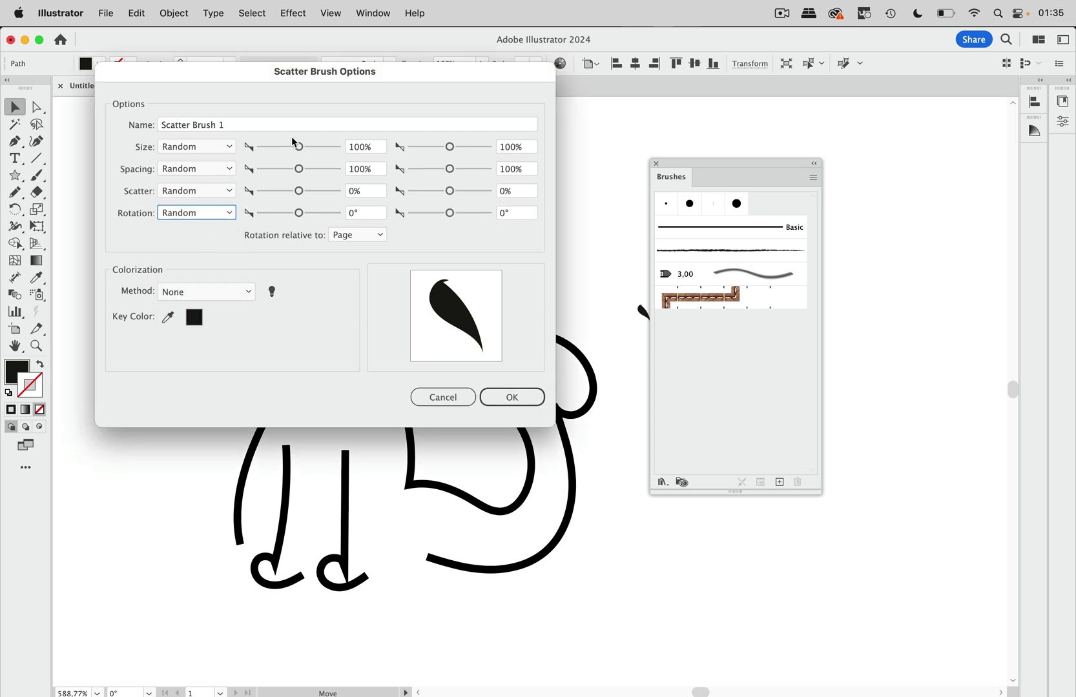
Set ranges: size 26–77%, spacing max 956%, scatter min -235%, rotation -180° to 180°
{"action": "left_click_drag", "start_coordinate": [299, 153], "coordinate": [275, 151]}
{"action": "left_click_drag", "start_coordinate": [450, 153], "coordinate": [438, 150]}
{"action": "left_click_drag", "start_coordinate": [275, 149], "coordinate": [274, 175]}
{"action": "left_click_drag", "start_coordinate": [450, 170], "coordinate": [490, 176]}
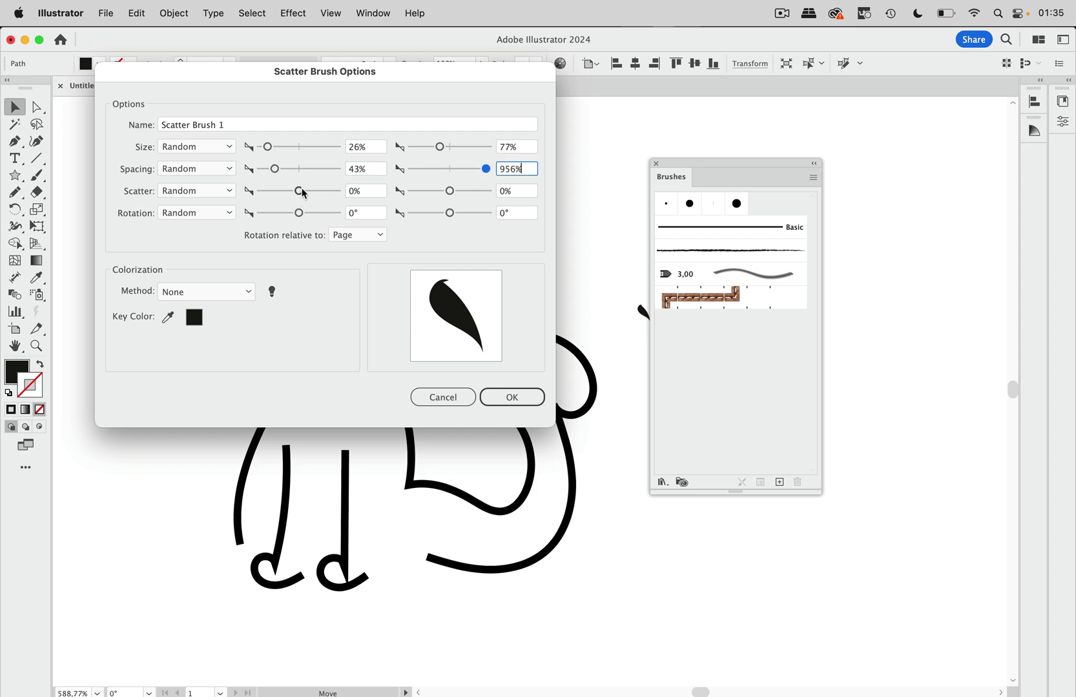
{"action": "left_click_drag", "start_coordinate": [304, 193], "coordinate": [294, 193]}
{"action": "left_click_drag", "start_coordinate": [450, 192], "coordinate": [466, 197]}
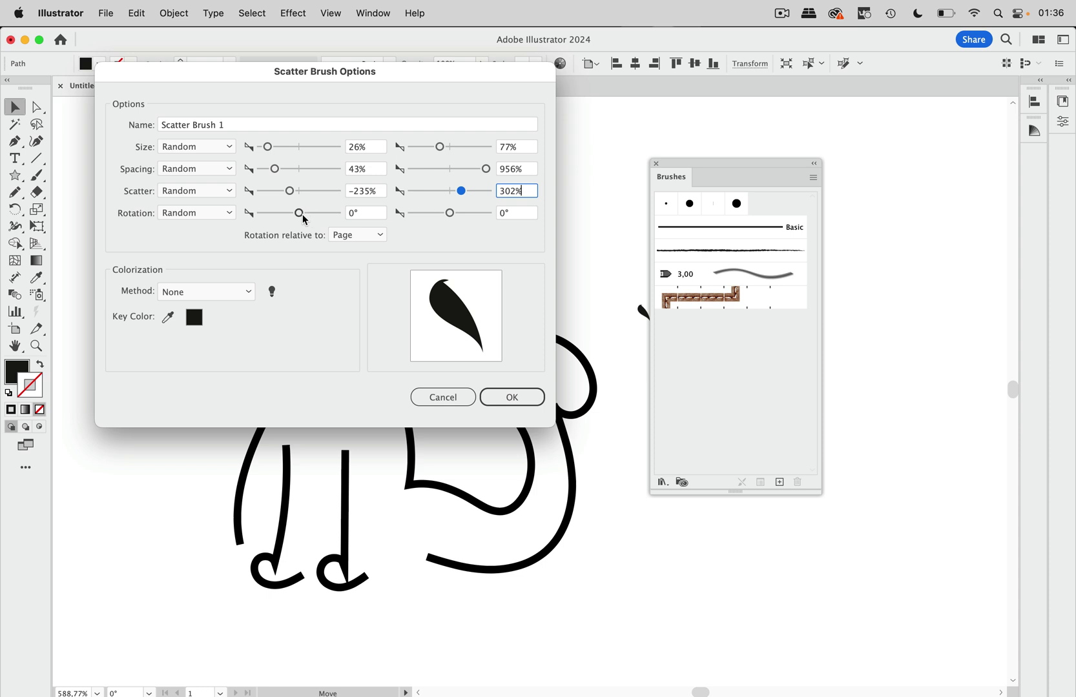
{"action": "left_click_drag", "start_coordinate": [300, 221], "coordinate": [302, 216]}
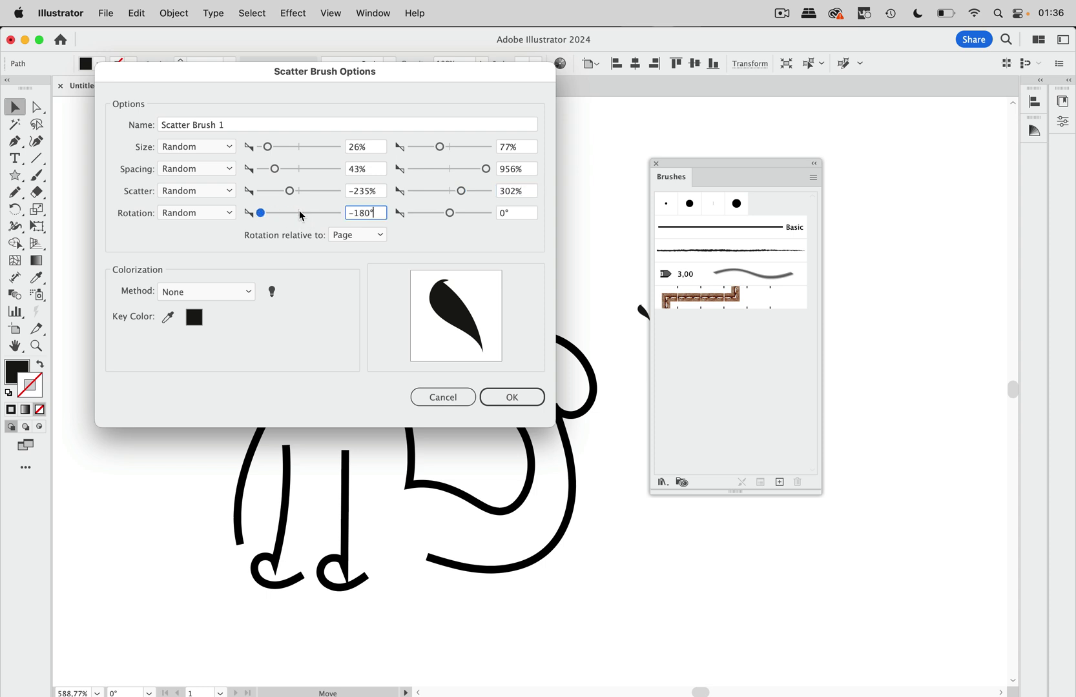
{"action": "left_click_drag", "start_coordinate": [456, 221], "coordinate": [504, 215]}
Make rotation relative to Path, use Tints colorization, and confirm the scatter brush
{"action": "left_click", "coordinate": [349, 234]}
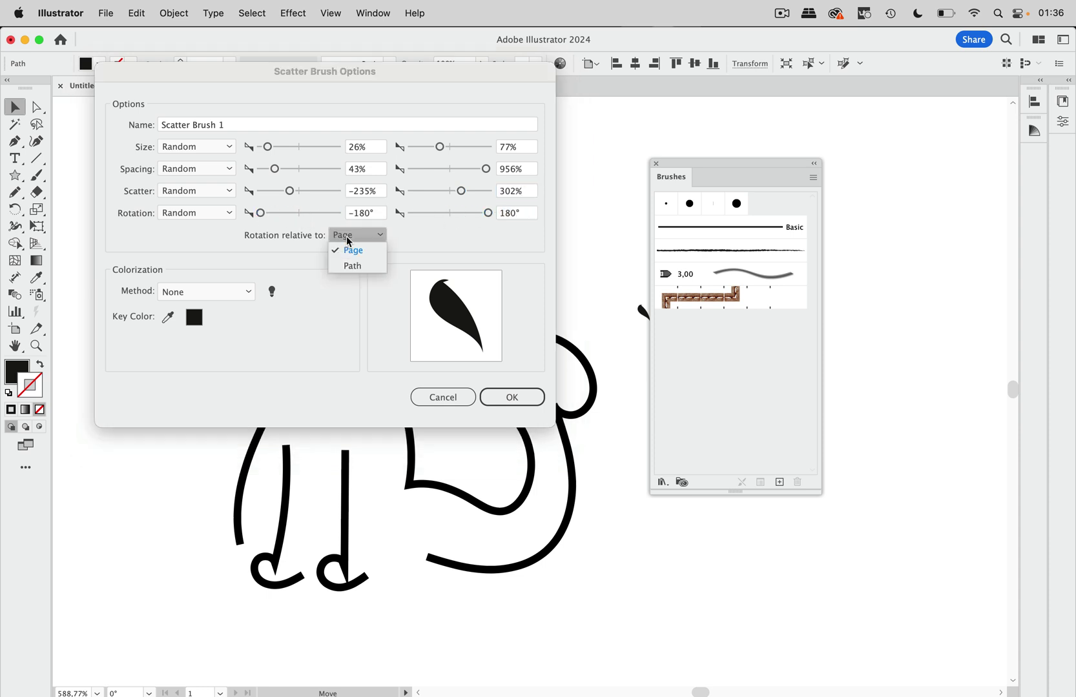
{"action": "left_click", "coordinate": [353, 264]}
{"action": "left_click", "coordinate": [201, 292]}
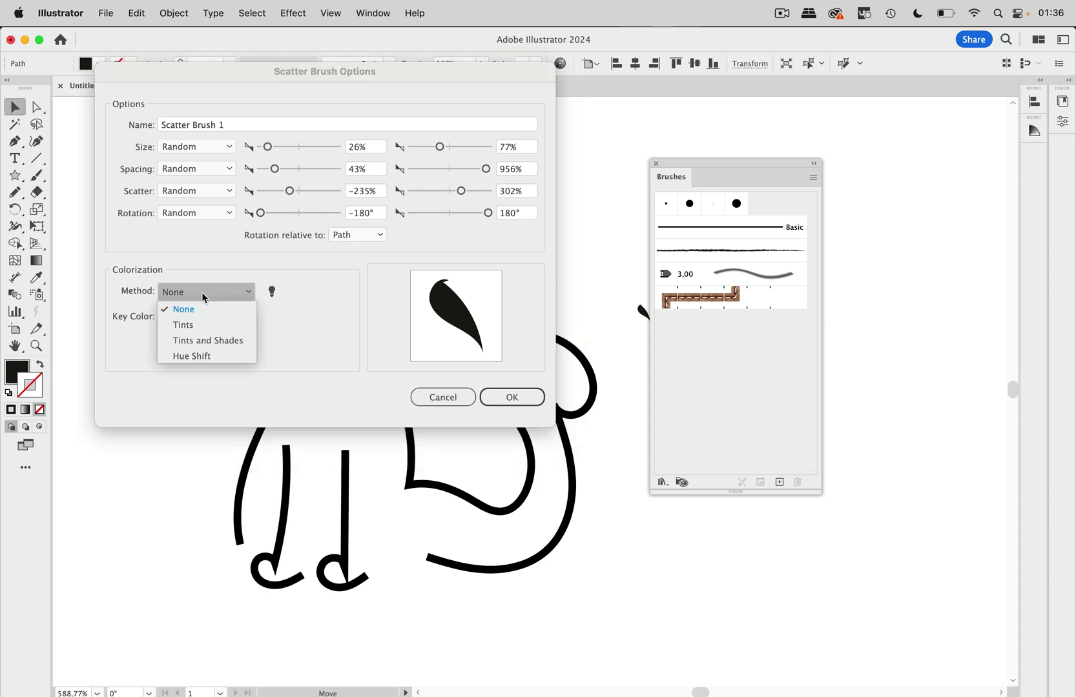
{"action": "left_click", "coordinate": [205, 326]}
{"action": "left_click", "coordinate": [515, 401]}
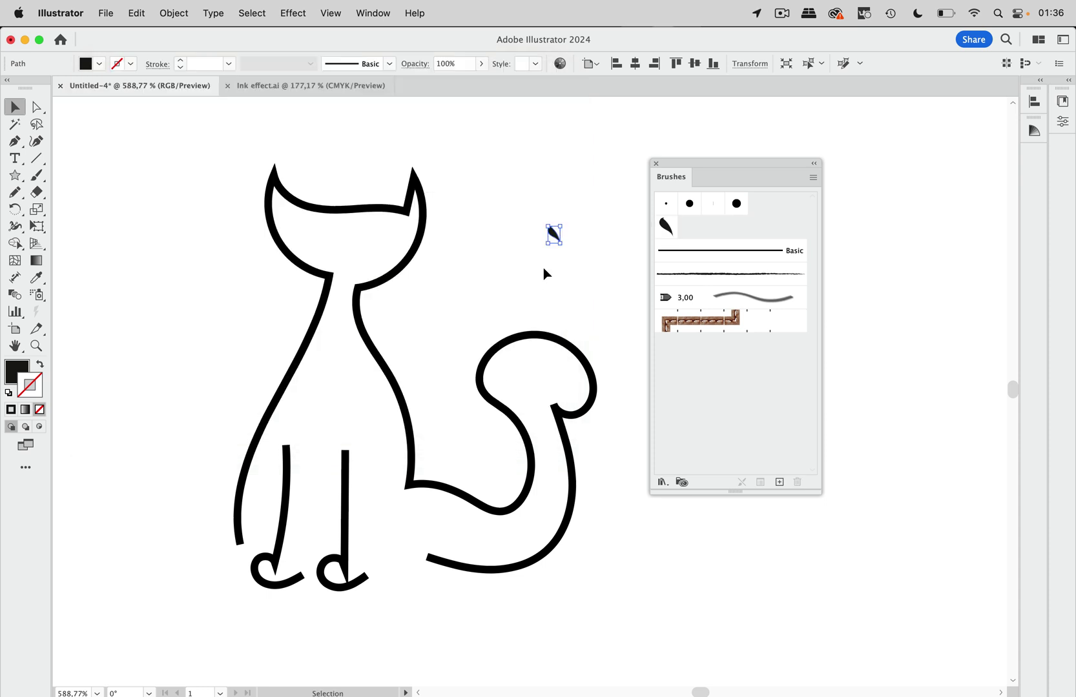
Move the leftover teardrop away from the cat and delete it
{"action": "left_click", "coordinate": [545, 267]}
{"action": "left_click_drag", "start_coordinate": [557, 243], "coordinate": [594, 183]}
{"action": "left_click_drag", "start_coordinate": [677, 164], "coordinate": [800, 149]}
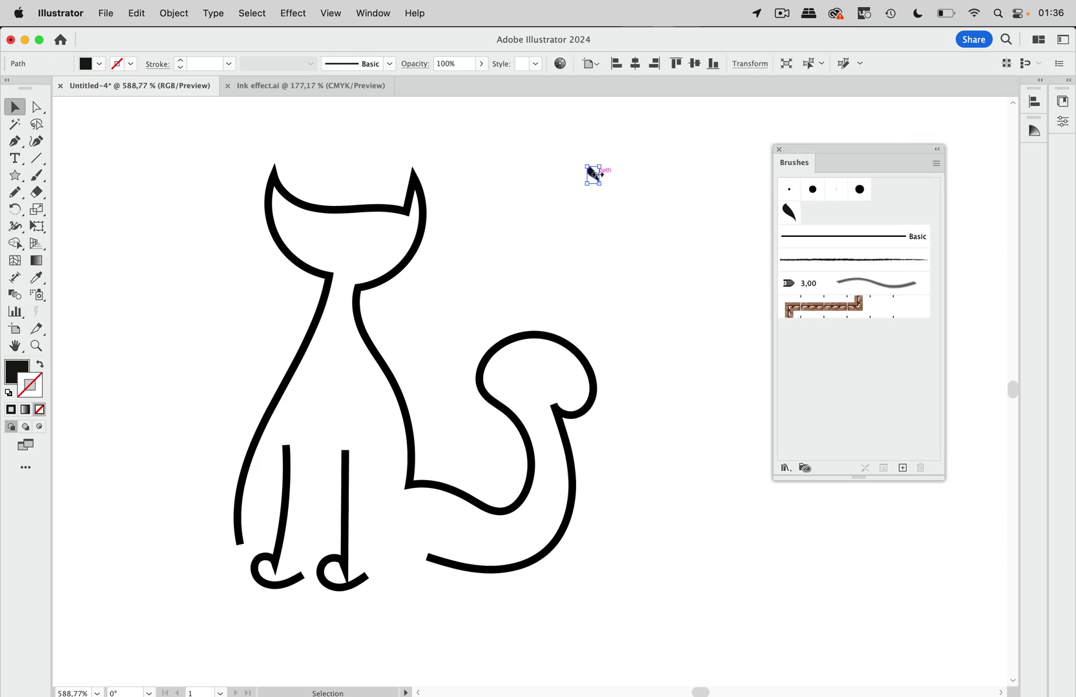
{"action": "key", "text": "Delete"}
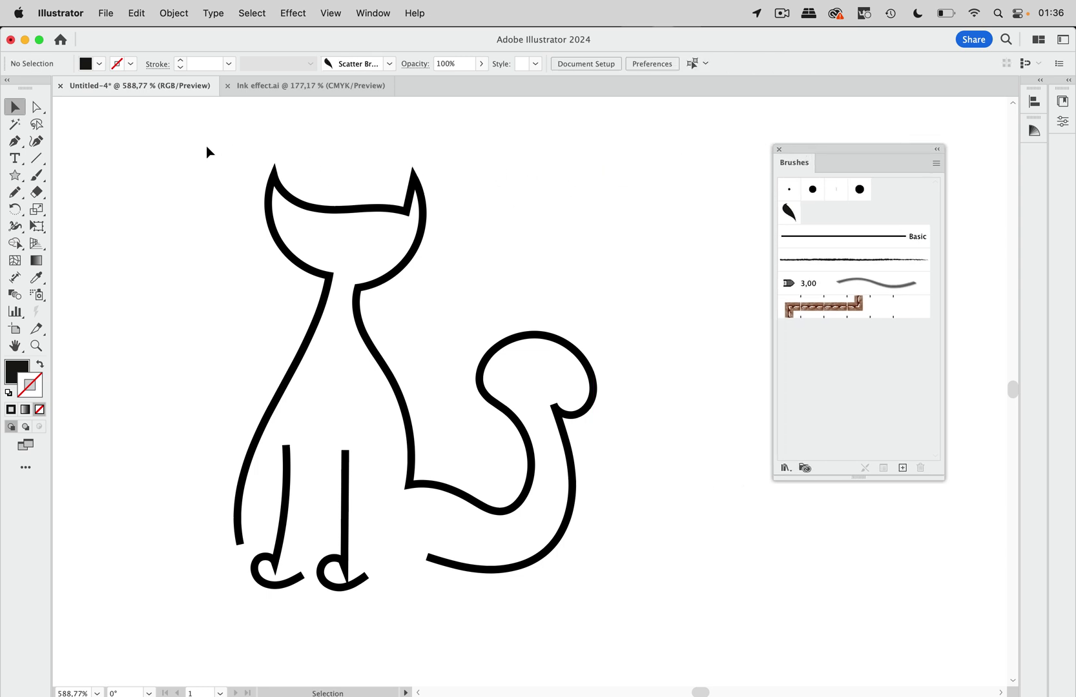
Select the whole cat and apply the tapered ellipse width profile to its strokes
{"action": "left_click_drag", "start_coordinate": [180, 143], "coordinate": [622, 641]}
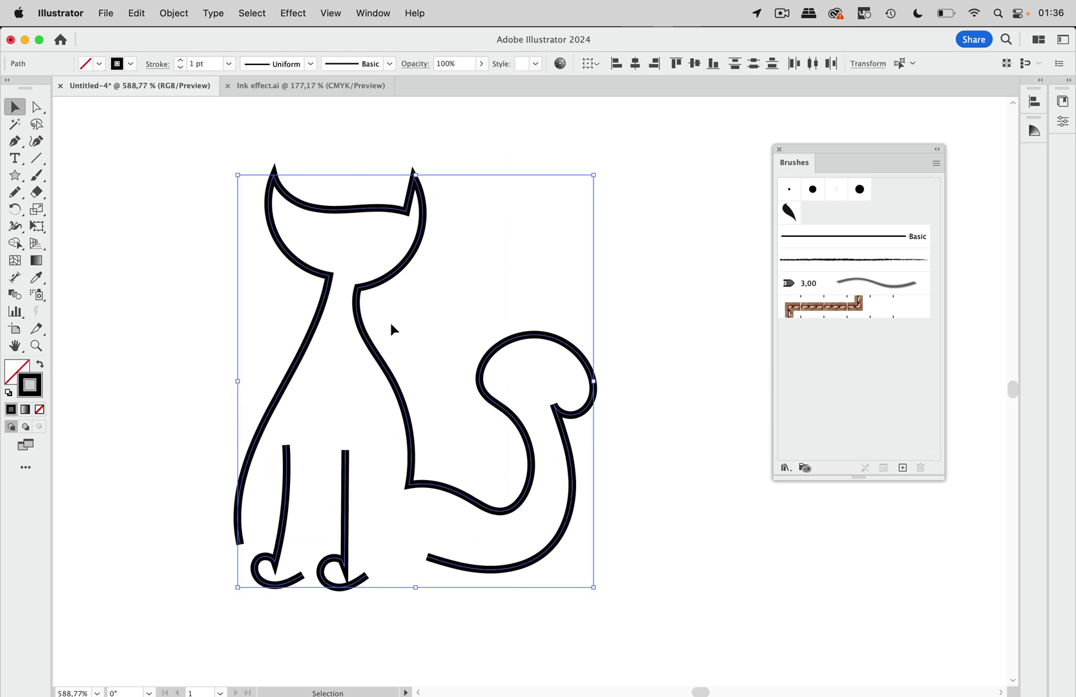
{"action": "left_click", "coordinate": [310, 65]}
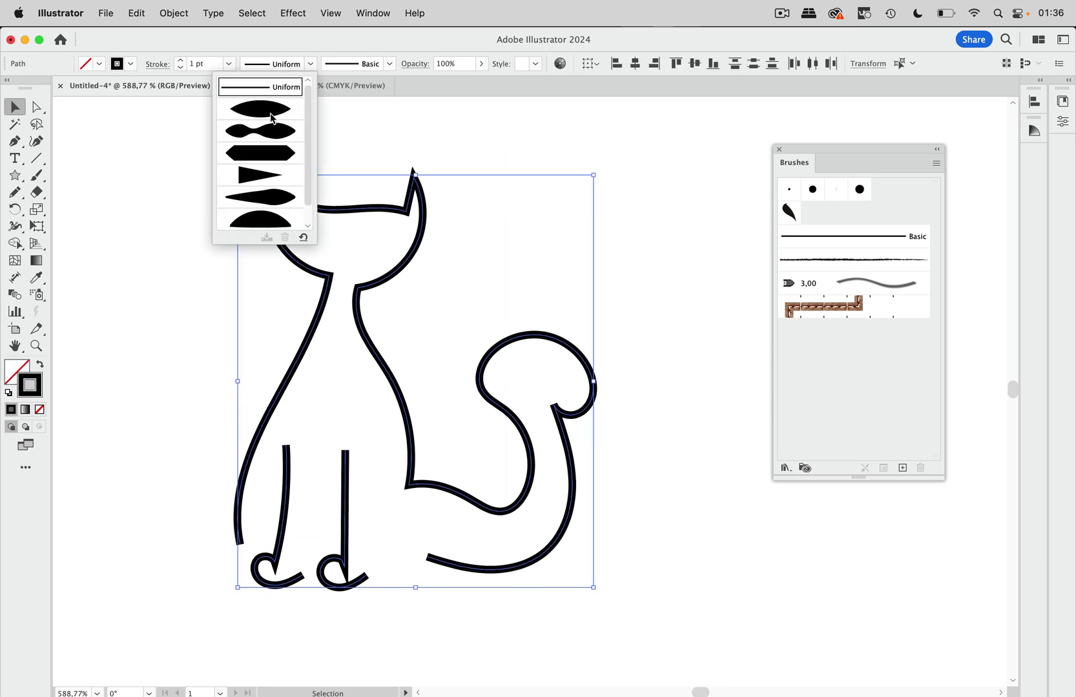
{"action": "left_click", "coordinate": [274, 117]}
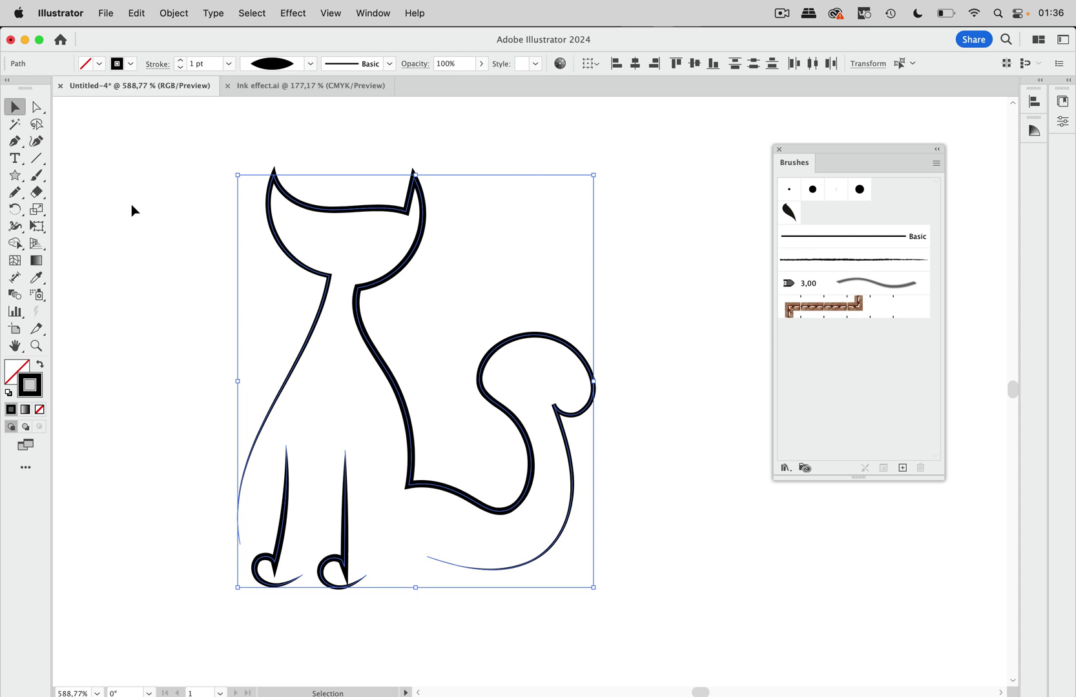
With the Width tool, thin the left body line toward the neck and widen the head's left, top and right strokes
{"action": "left_click", "coordinate": [16, 226]}
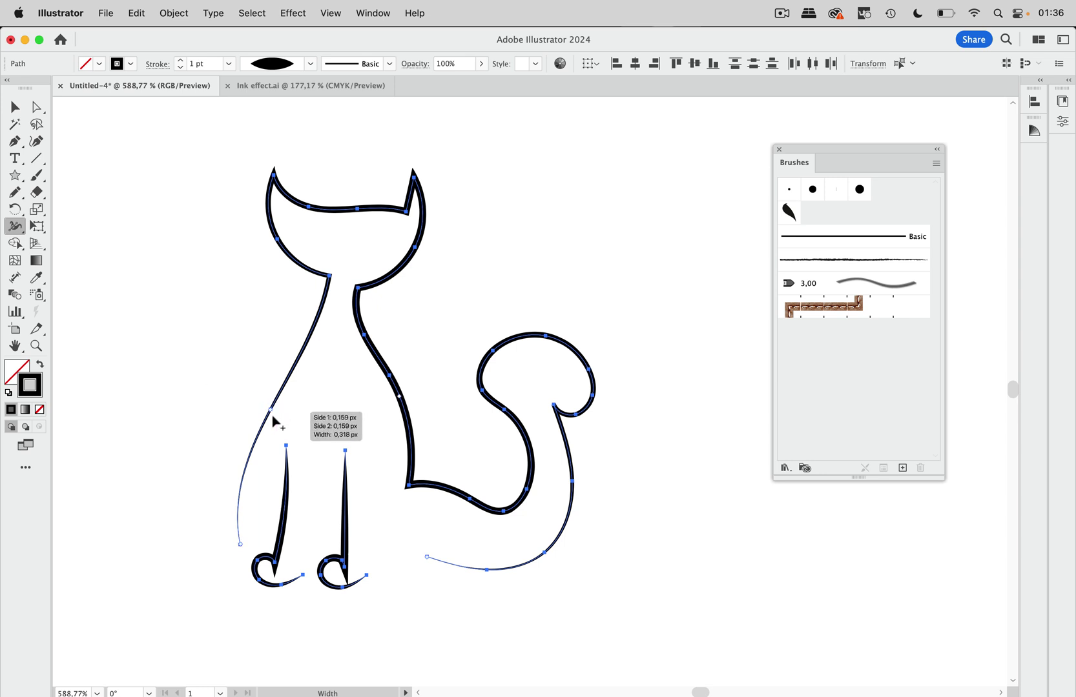
{"action": "left_click_drag", "start_coordinate": [265, 434], "coordinate": [272, 435]}
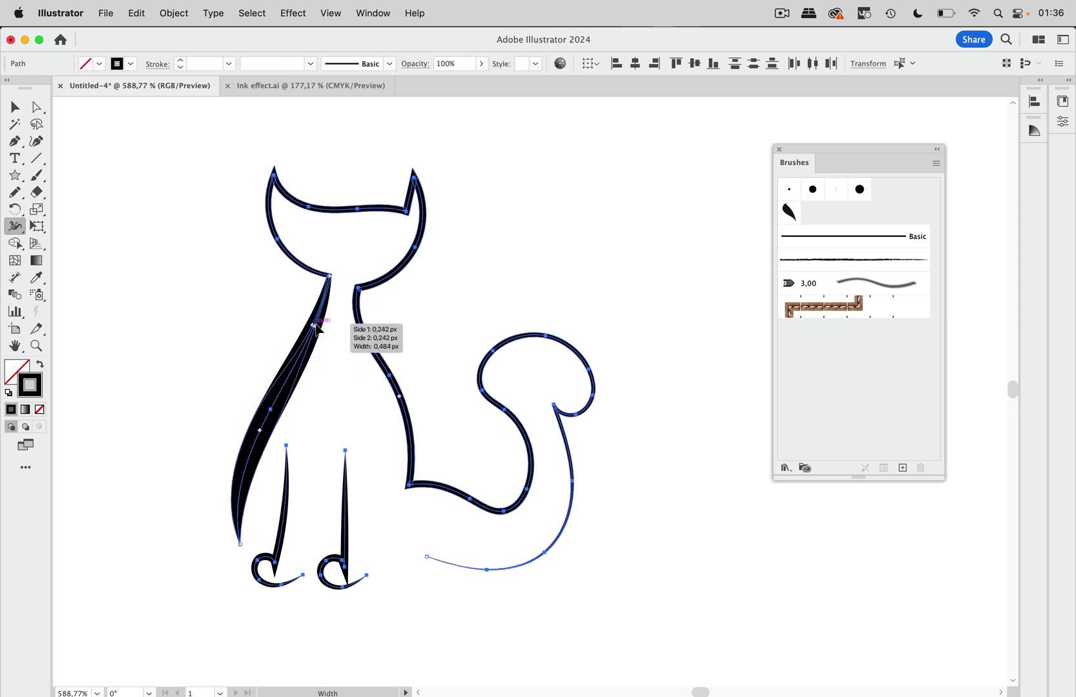
{"action": "left_click_drag", "start_coordinate": [322, 333], "coordinate": [315, 327]}
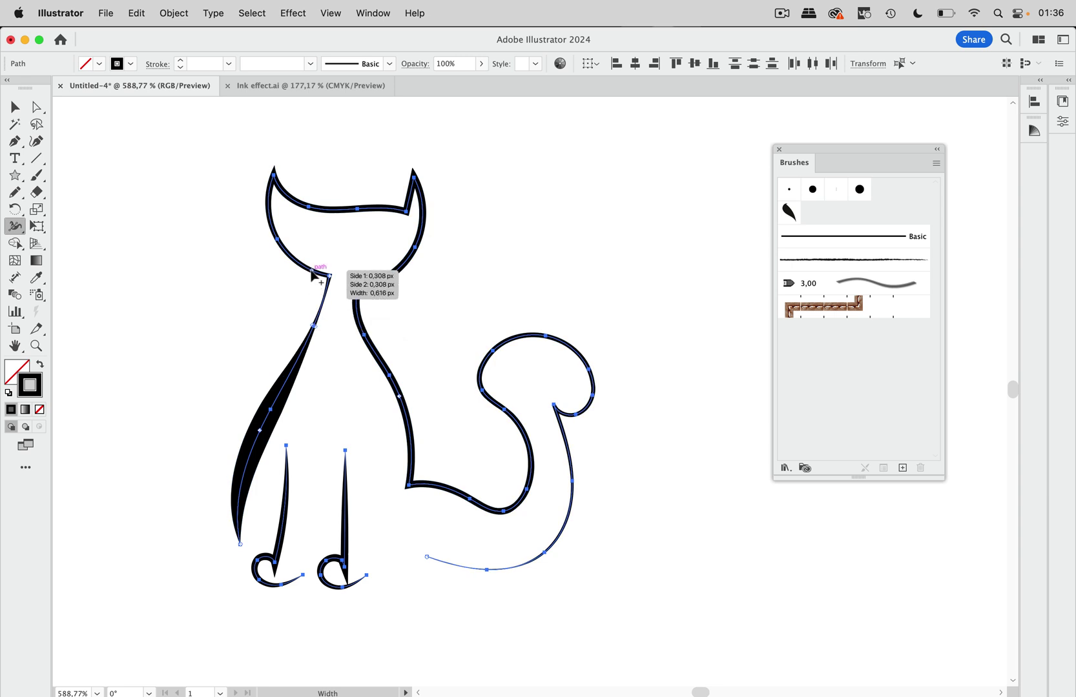
{"action": "scroll", "coordinate": [328, 279], "scroll_direction": "up", "scroll_amount": 5}
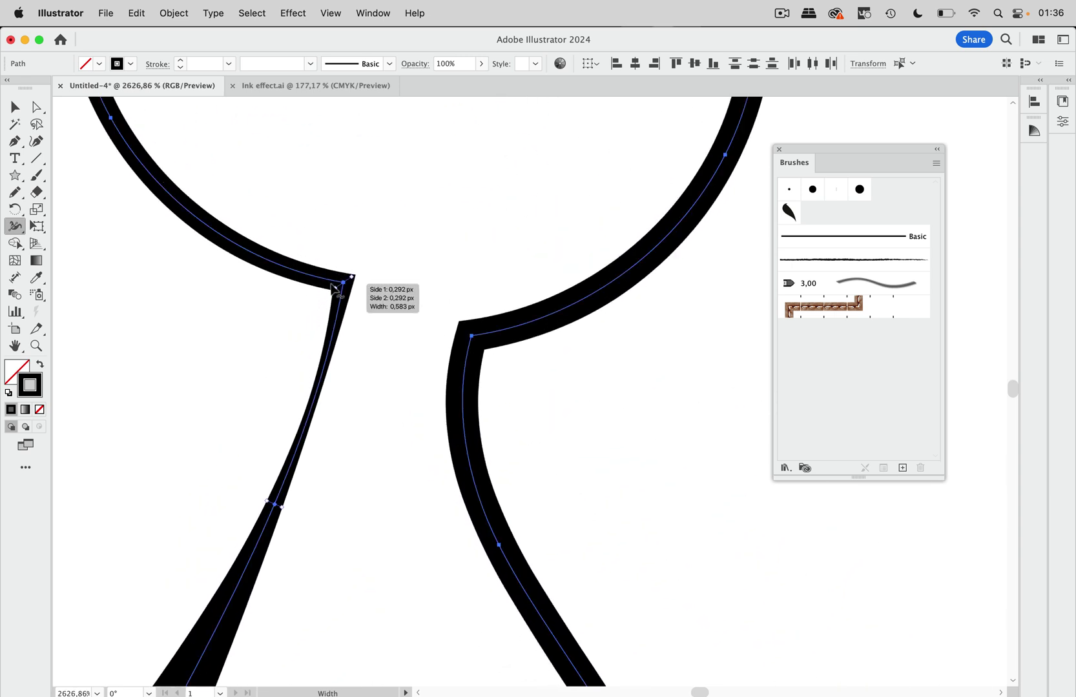
{"action": "scroll", "coordinate": [342, 289], "scroll_direction": "down", "scroll_amount": 5}
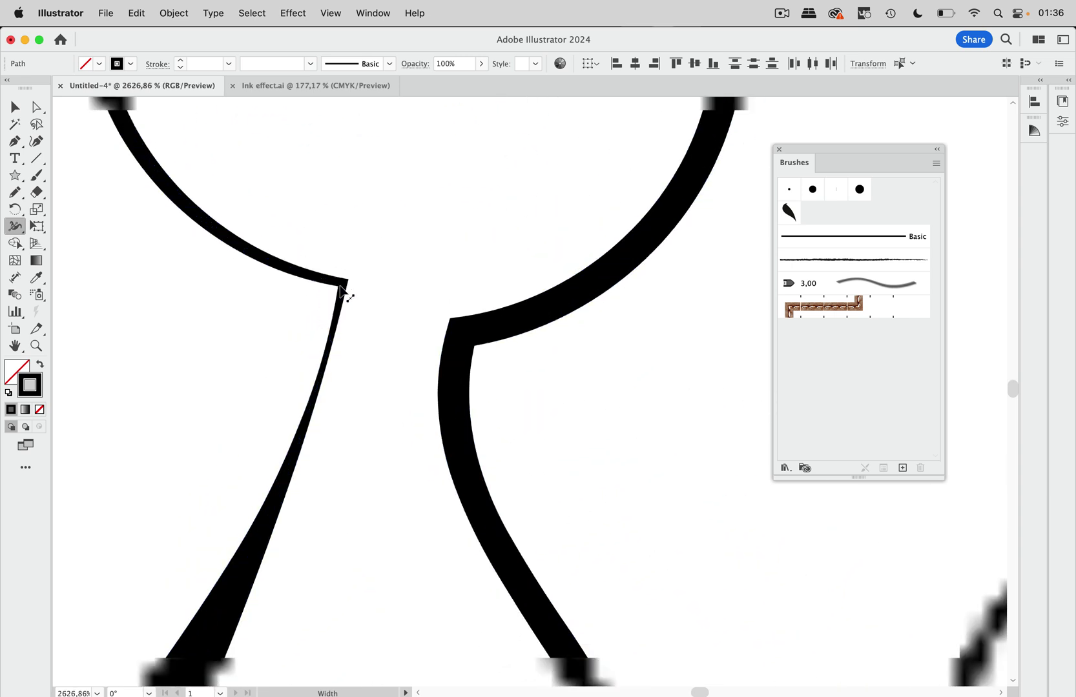
{"action": "left_click_drag", "start_coordinate": [279, 256], "coordinate": [271, 264]}
{"action": "left_click_drag", "start_coordinate": [282, 171], "coordinate": [277, 174]}
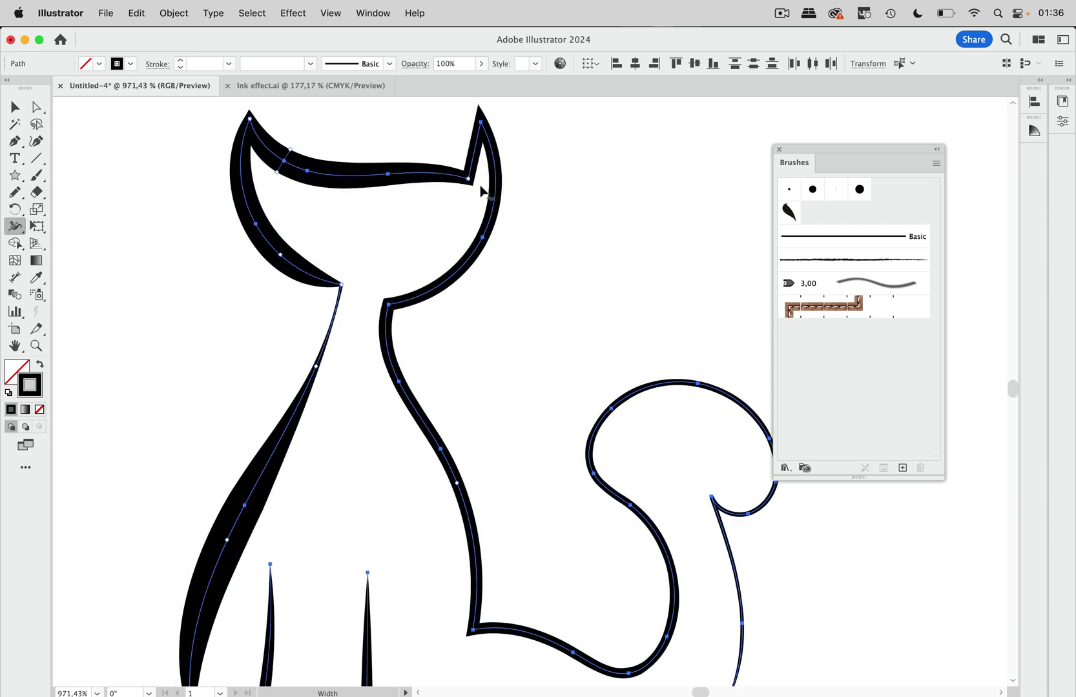
{"action": "left_click_drag", "start_coordinate": [479, 244], "coordinate": [497, 267]}
Thin the body line below the neck and swell the tail base and curl thick
{"action": "scroll", "coordinate": [477, 266], "scroll_direction": "down", "scroll_amount": 3}
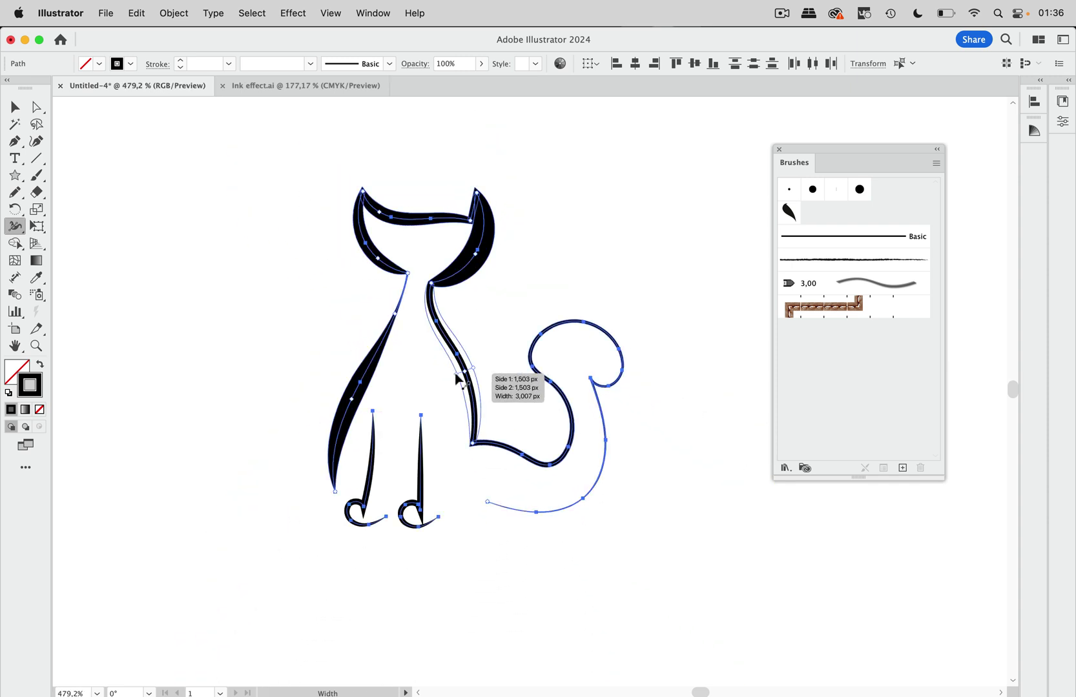
{"action": "left_click_drag", "start_coordinate": [469, 381], "coordinate": [465, 372]}
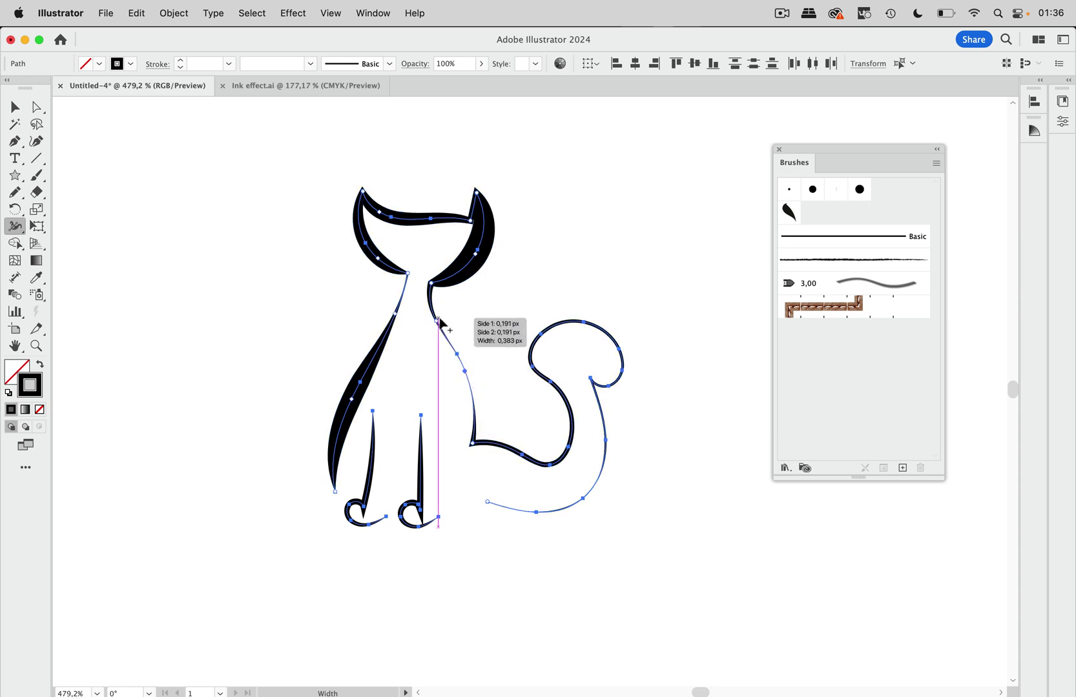
{"action": "left_click_drag", "start_coordinate": [511, 451], "coordinate": [508, 461]}
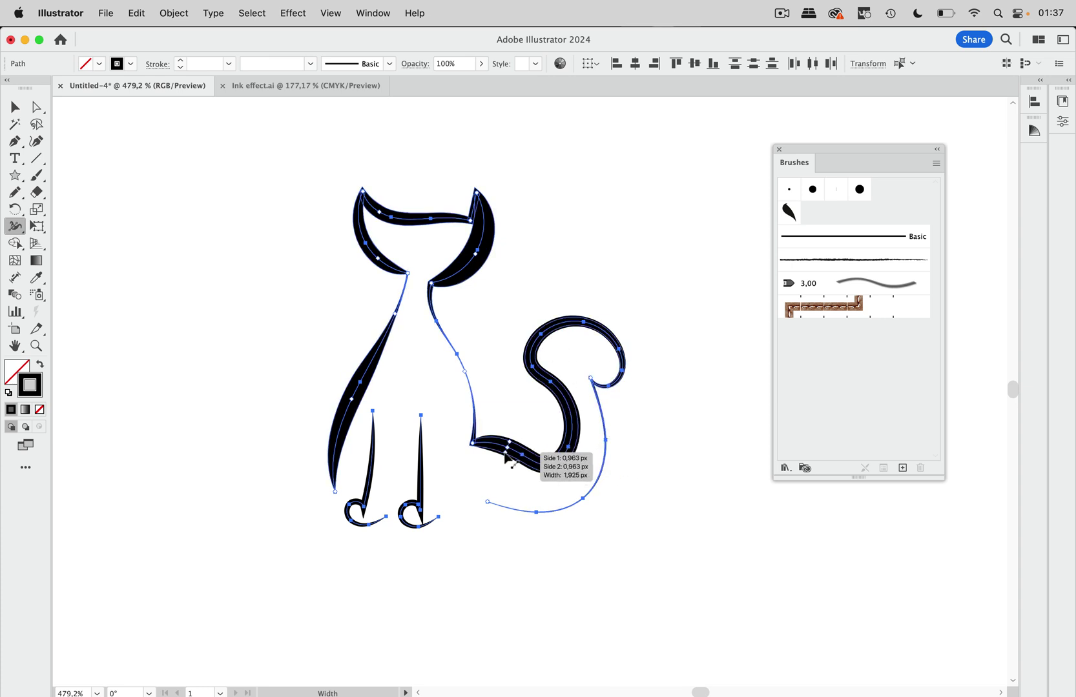
{"action": "key", "text": "super+z"}
{"action": "left_click_drag", "start_coordinate": [601, 467], "coordinate": [621, 473]}
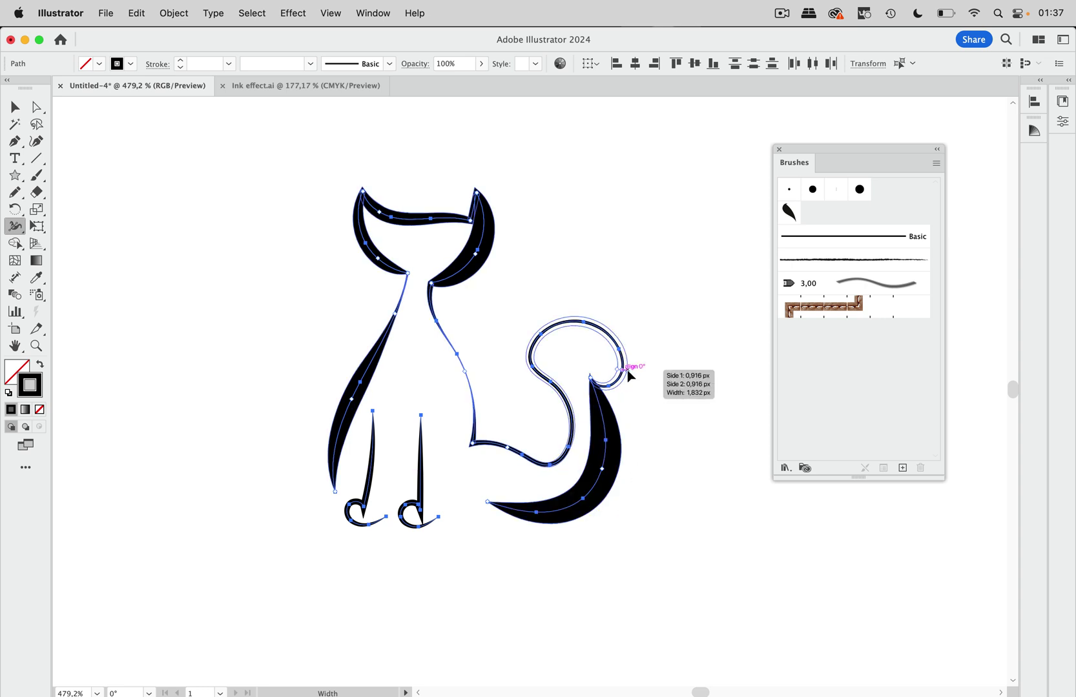
{"action": "left_click_drag", "start_coordinate": [627, 370], "coordinate": [629, 372]}
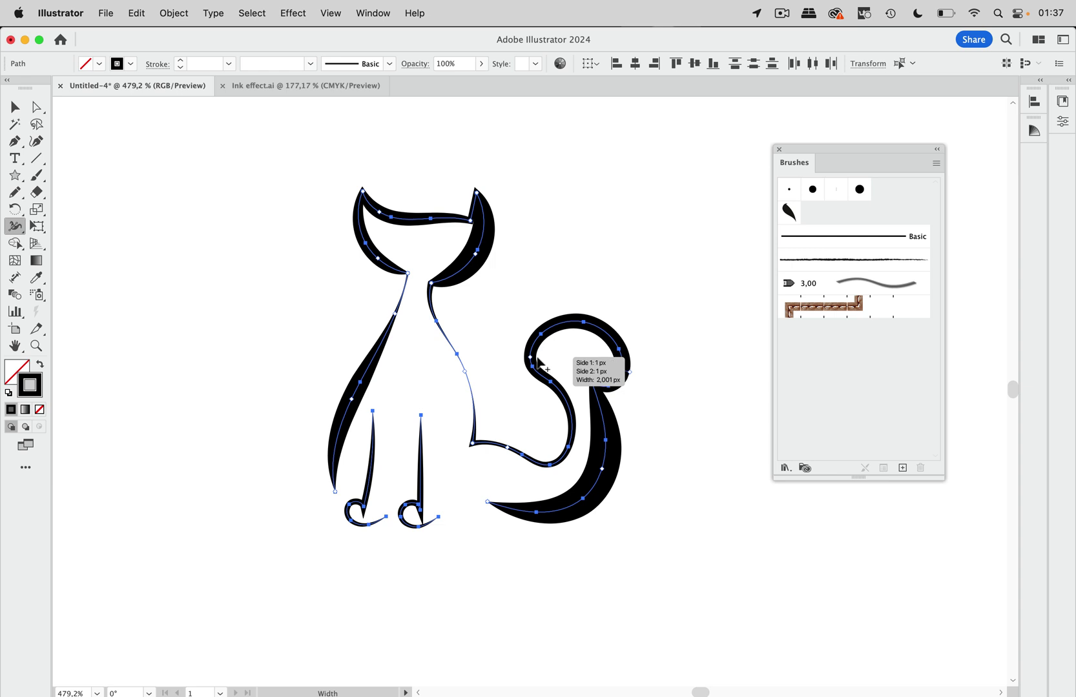
{"action": "left_click_drag", "start_coordinate": [538, 363], "coordinate": [534, 359]}
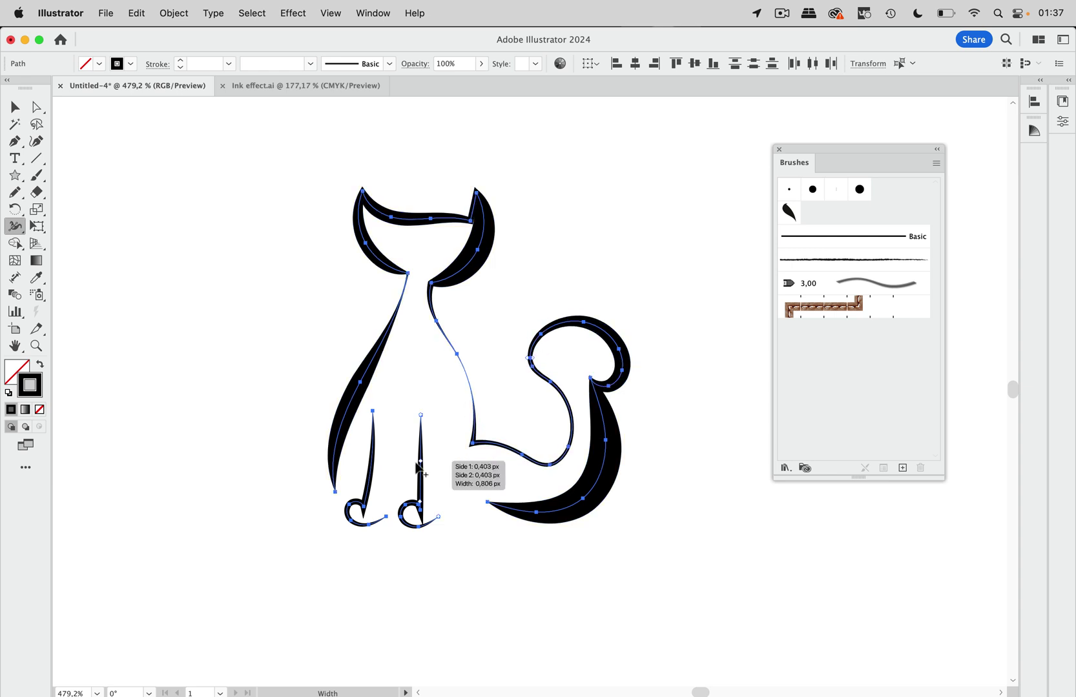
Adjust the right leg's width and reshape the right foot curl's thickness
{"action": "left_click_drag", "start_coordinate": [424, 483], "coordinate": [431, 490]}
{"action": "scroll", "coordinate": [431, 490], "scroll_direction": "down", "scroll_amount": 3}
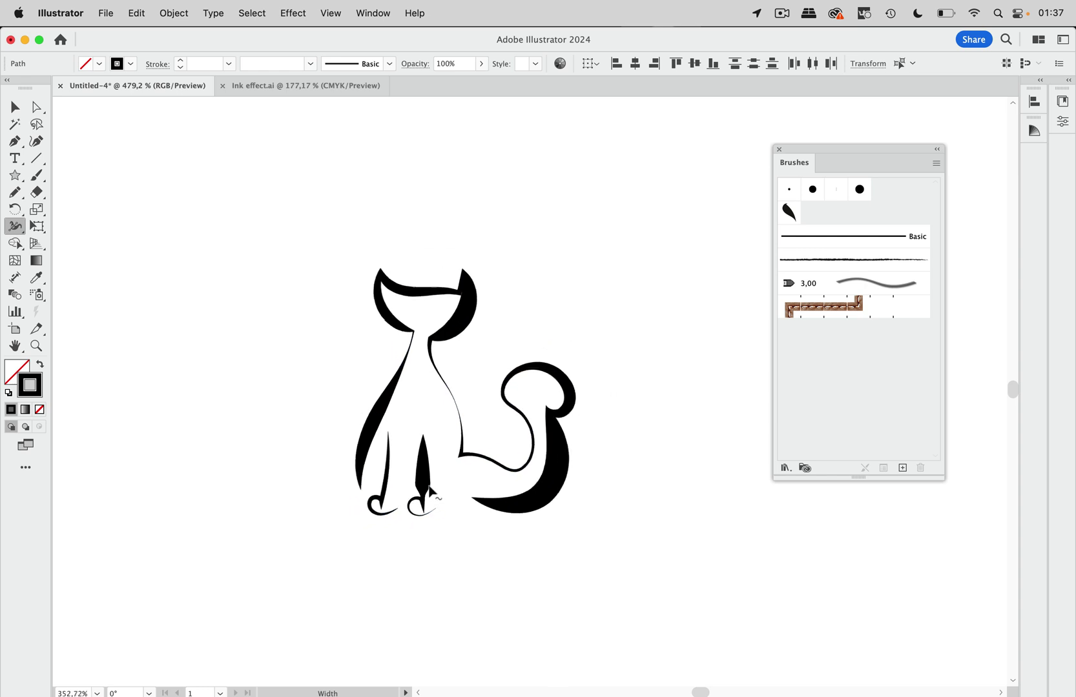
{"action": "scroll", "coordinate": [431, 492], "scroll_direction": "up", "scroll_amount": 6}
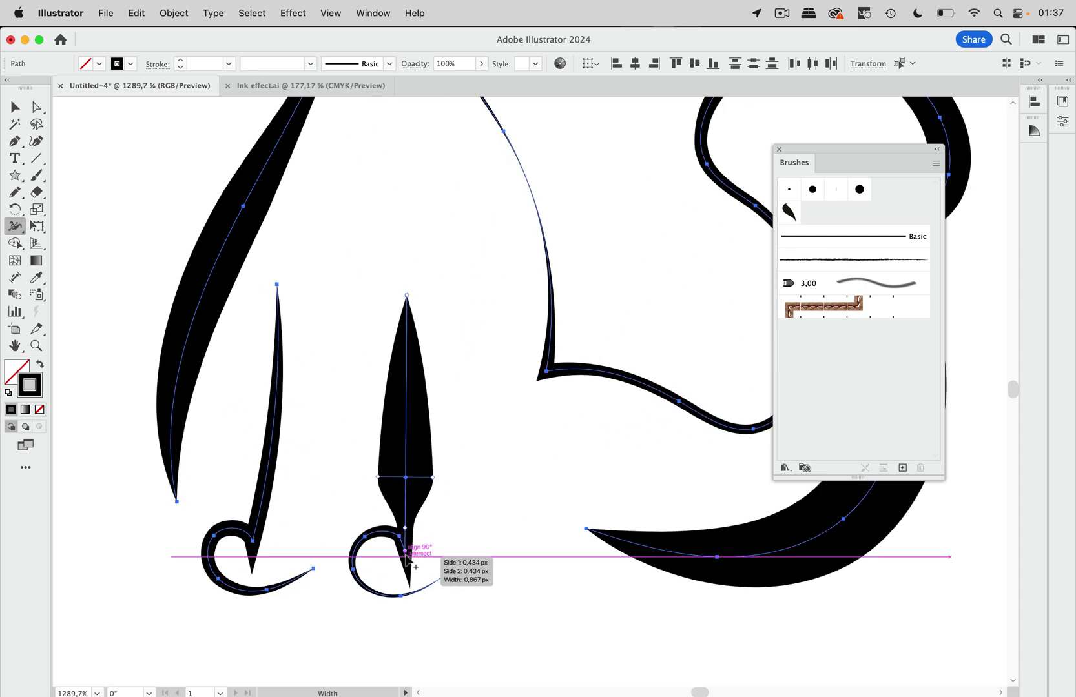
{"action": "left_click", "coordinate": [405, 553]}
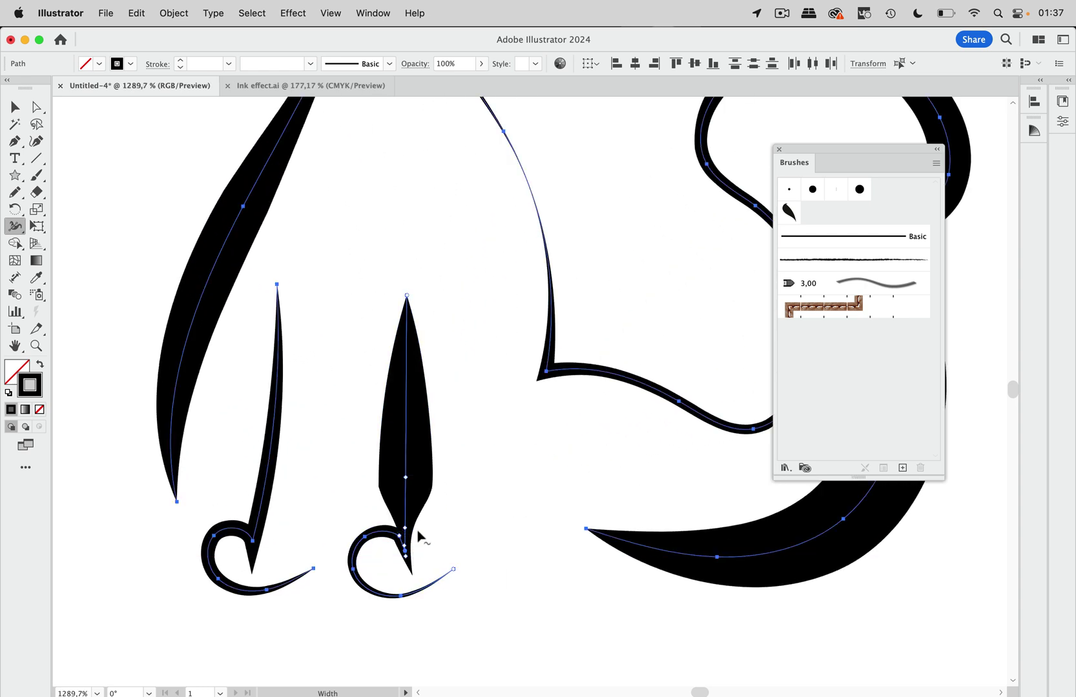
{"action": "left_click_drag", "start_coordinate": [418, 536], "coordinate": [421, 537]}
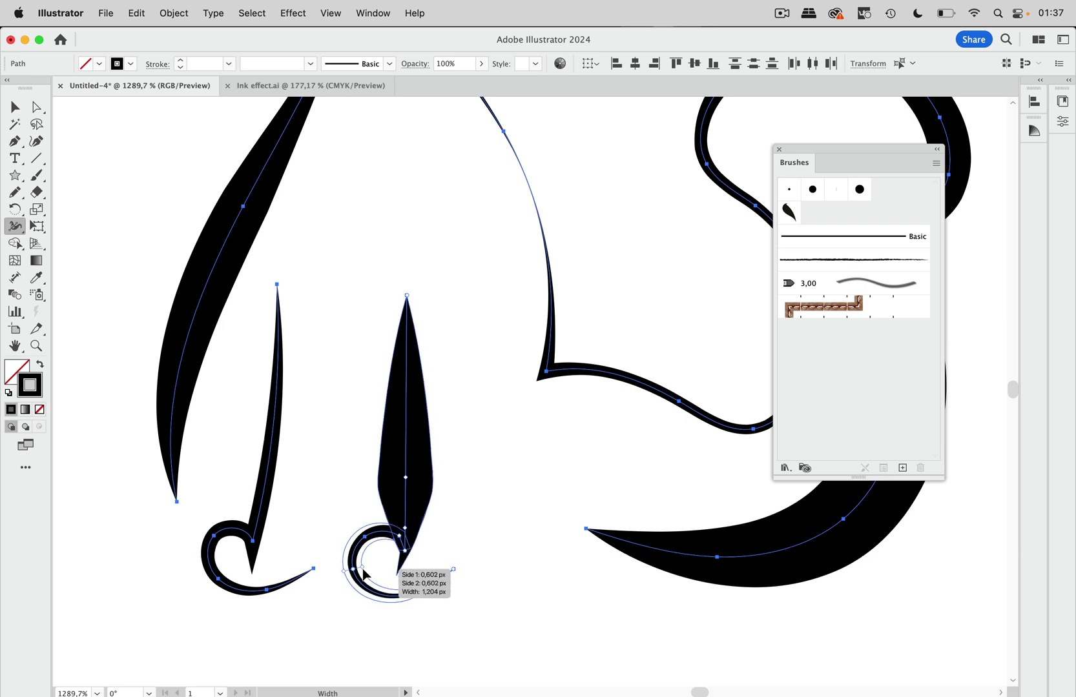
{"action": "left_click_drag", "start_coordinate": [364, 573], "coordinate": [371, 575]}
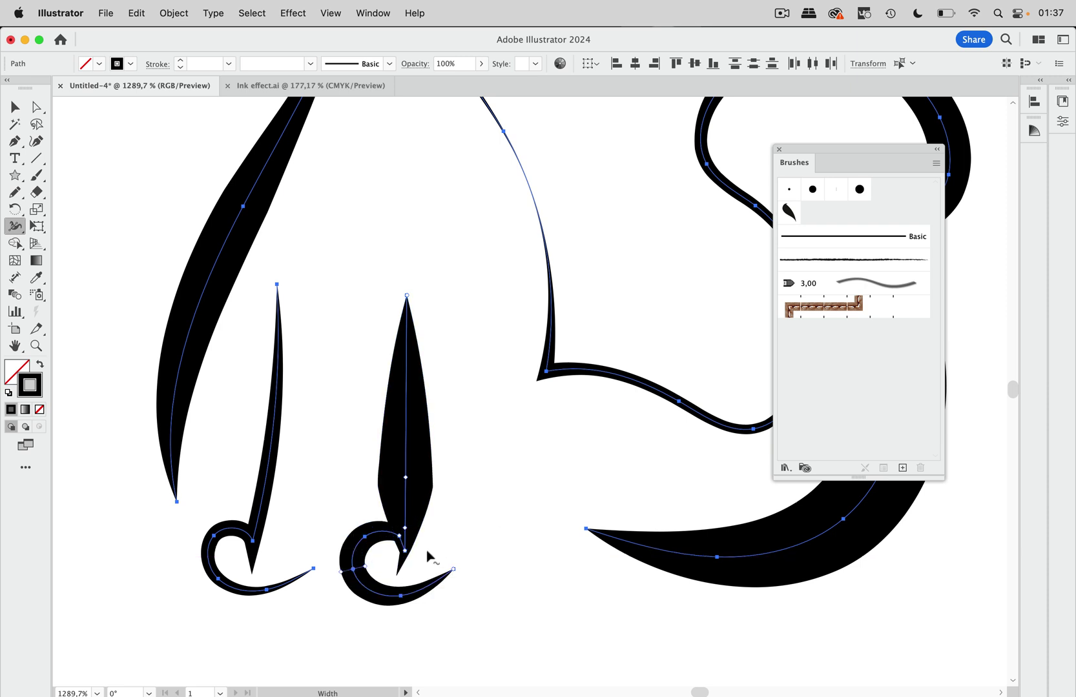
{"action": "key", "text": "super+z"}
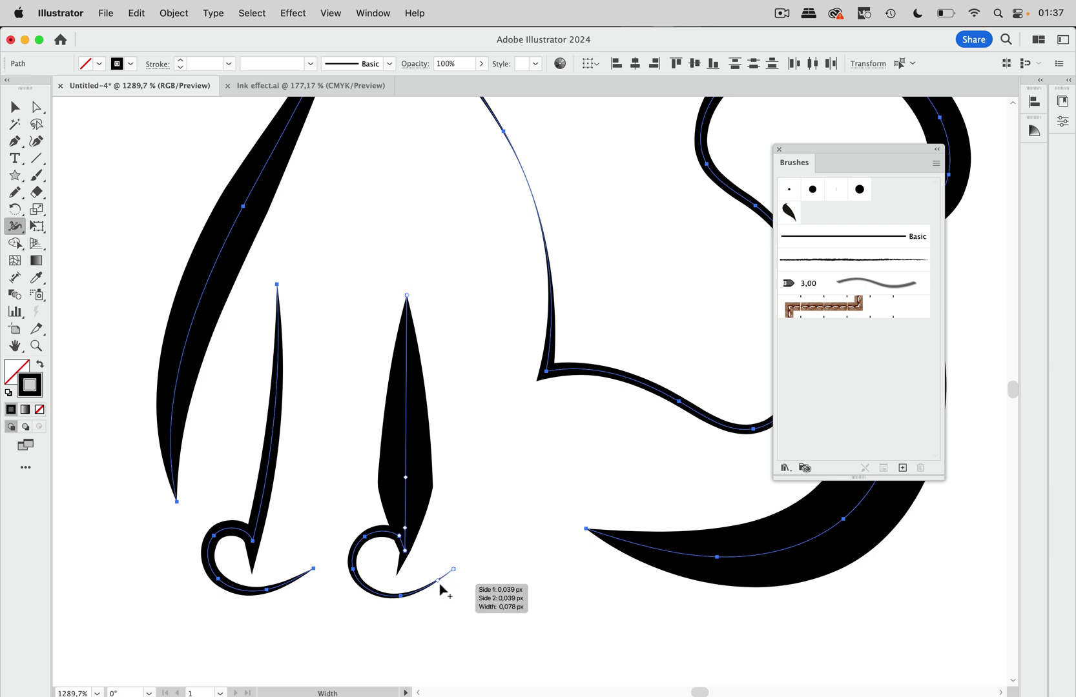
{"action": "left_click_drag", "start_coordinate": [440, 584], "coordinate": [447, 594]}
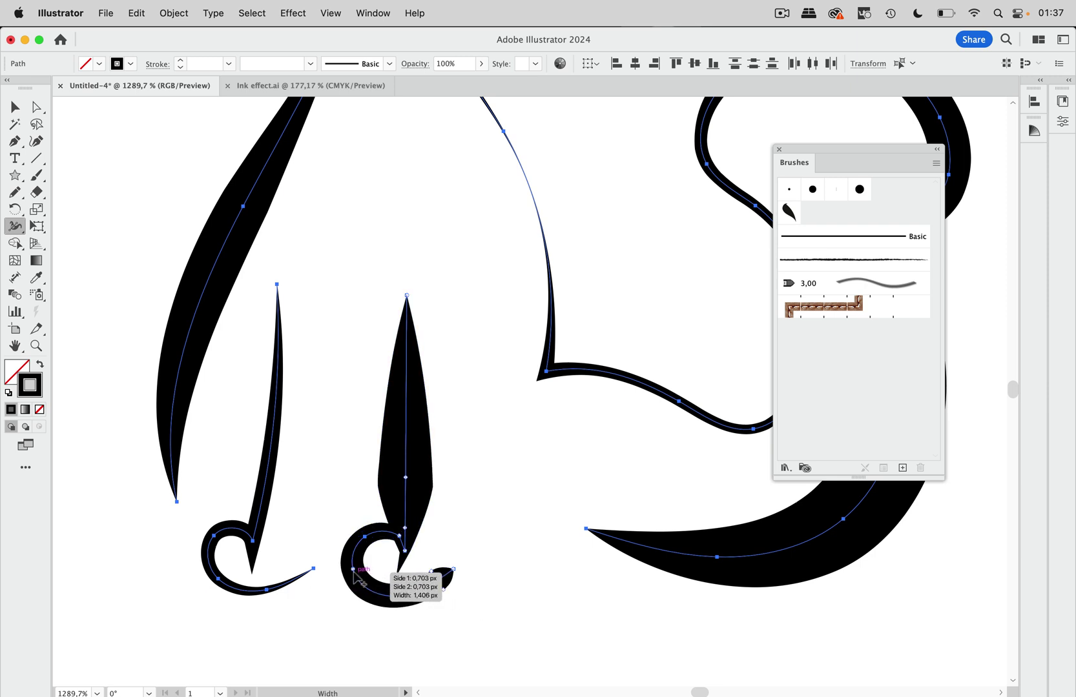
{"action": "left_click_drag", "start_coordinate": [354, 574], "coordinate": [352, 569]}
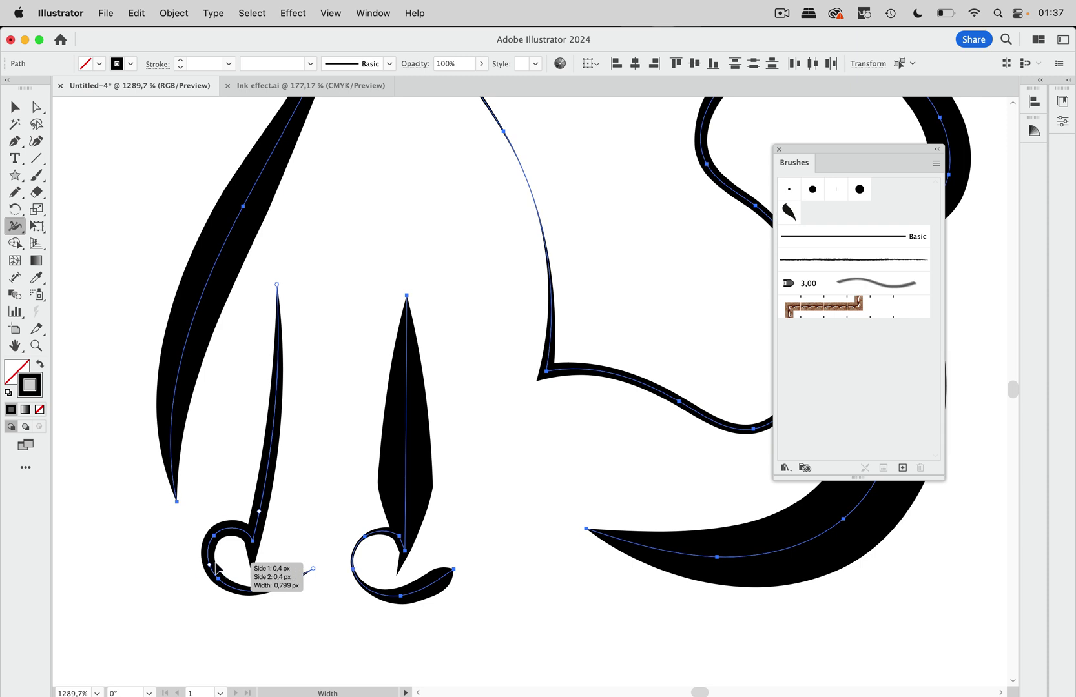
Narrow the left foot curl and taper the left leg thinner, then deselect with the Selection tool
{"action": "mouse_move", "coordinate": [217, 568]}
{"action": "left_mouse_down"}
{"action": "mouse_move", "coordinate": [243, 561]}
{"action": "mouse_move", "coordinate": [272, 603]}
{"action": "left_mouse_up"}
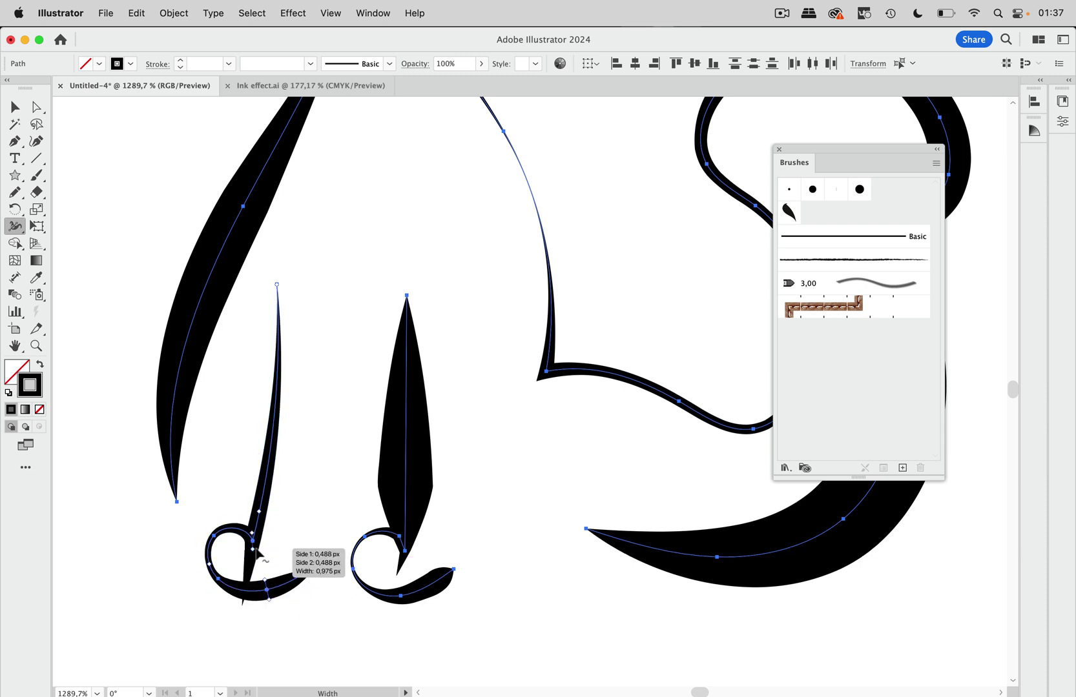
{"action": "left_click_drag", "start_coordinate": [256, 550], "coordinate": [275, 514]}
{"action": "left_click_drag", "start_coordinate": [285, 403], "coordinate": [280, 406]}
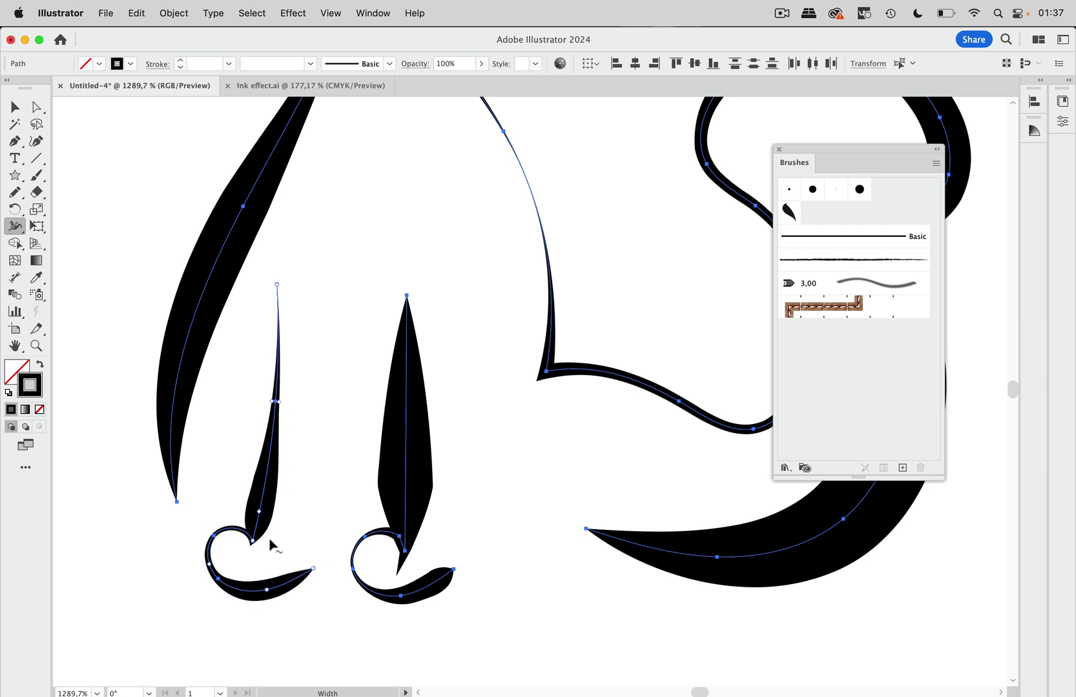
{"action": "scroll", "coordinate": [271, 545], "scroll_direction": "up", "scroll_amount": 5}
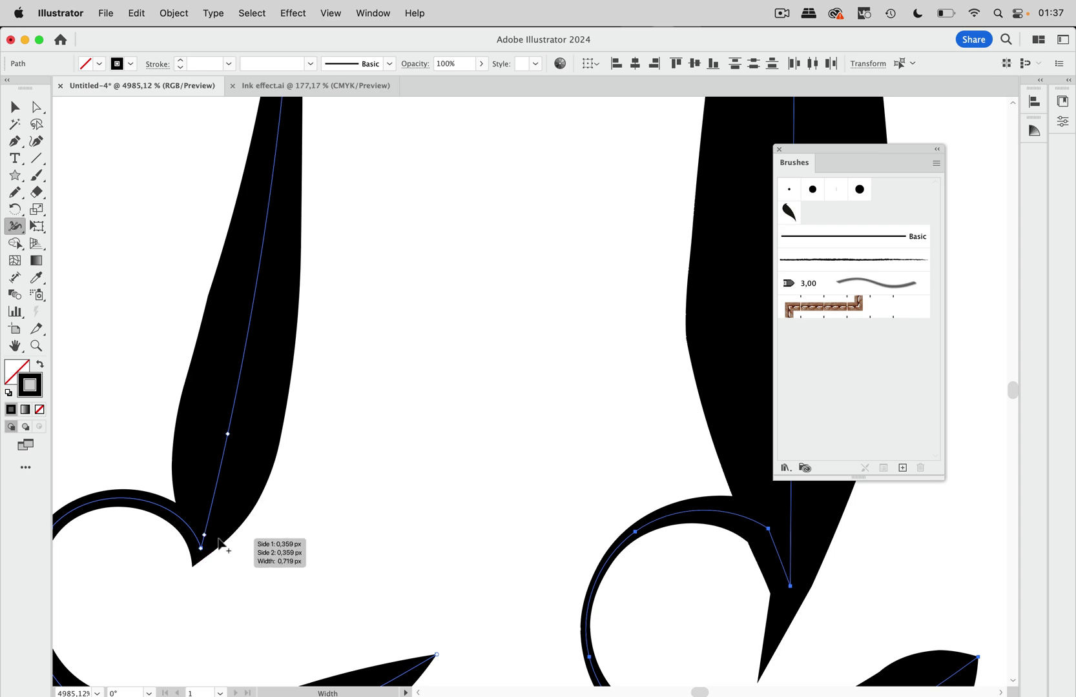
{"action": "scroll", "coordinate": [213, 546], "scroll_direction": "down", "scroll_amount": 5}
{"action": "scroll", "coordinate": [297, 509], "scroll_direction": "down", "scroll_amount": 5}
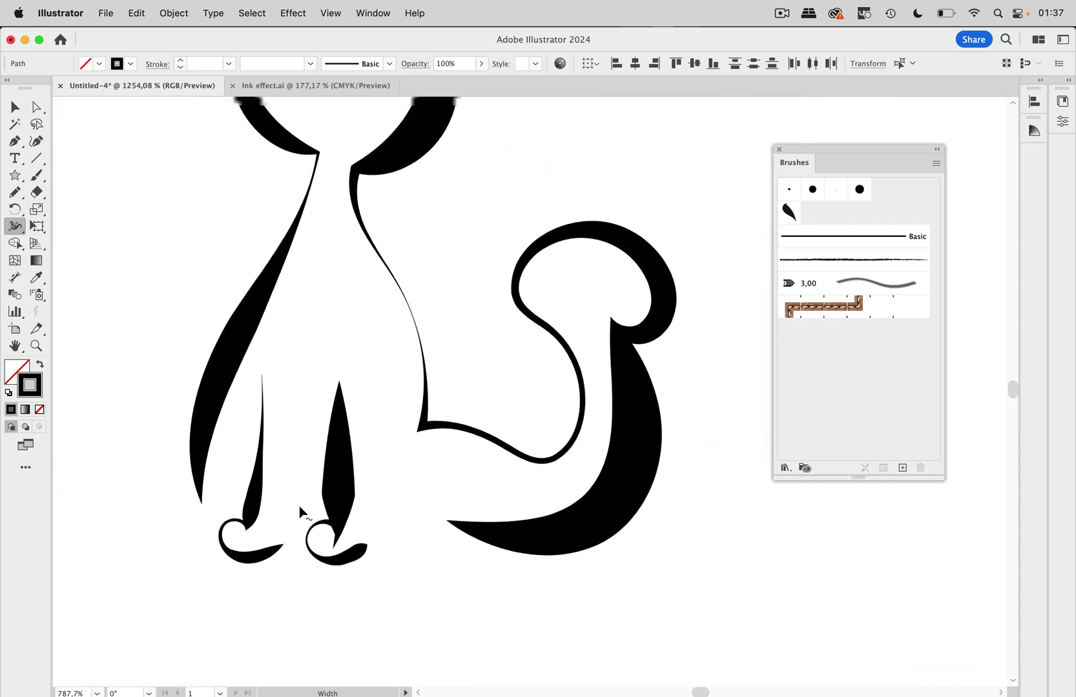
{"action": "key", "text": "v"}
{"action": "scroll", "coordinate": [584, 291], "scroll_direction": "down", "scroll_amount": 2}
{"action": "left_click", "coordinate": [599, 272]}
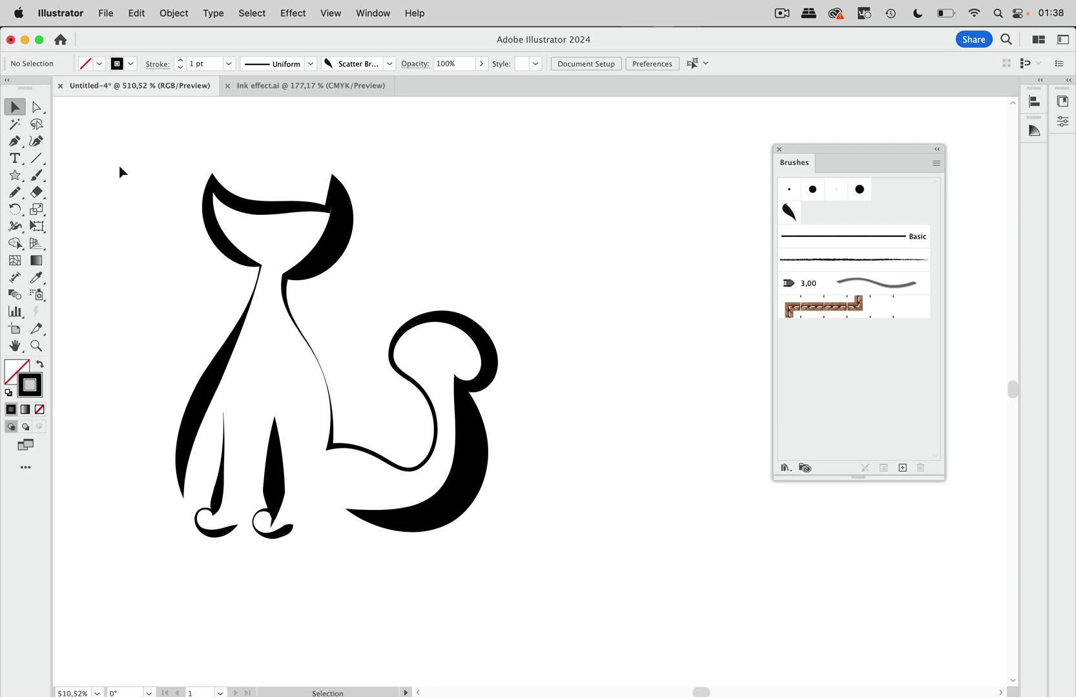
Select the cat, open the Appearance panel, and add a second stroke using the splash scatter brush
{"action": "left_click_drag", "start_coordinate": [121, 172], "coordinate": [523, 614]}
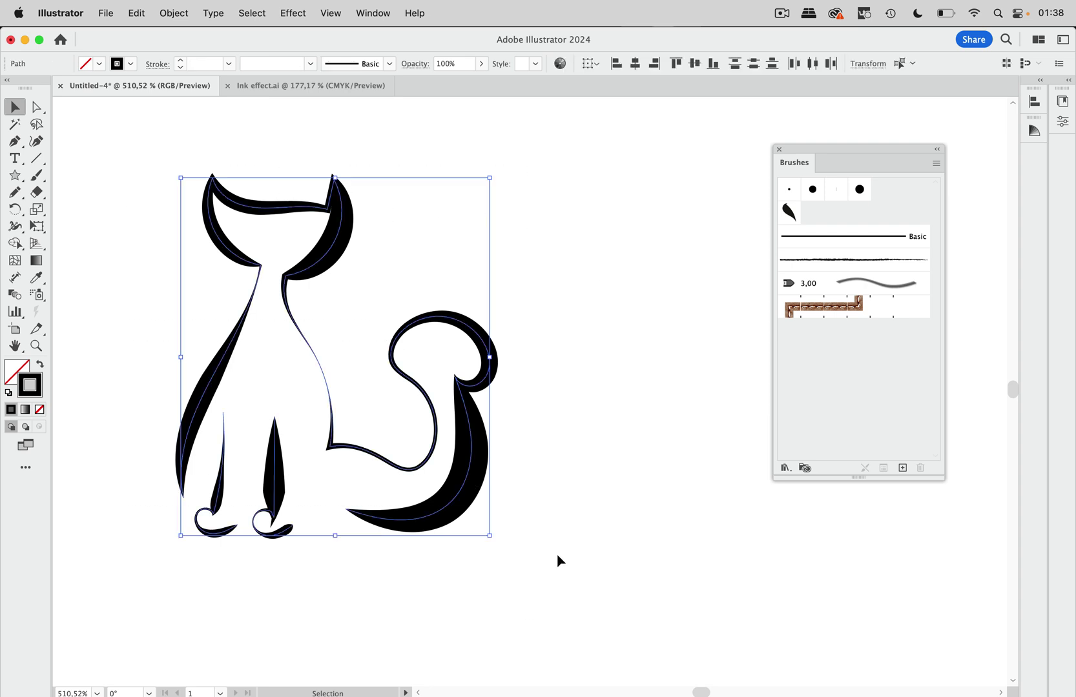
{"action": "left_click", "coordinate": [373, 14]}
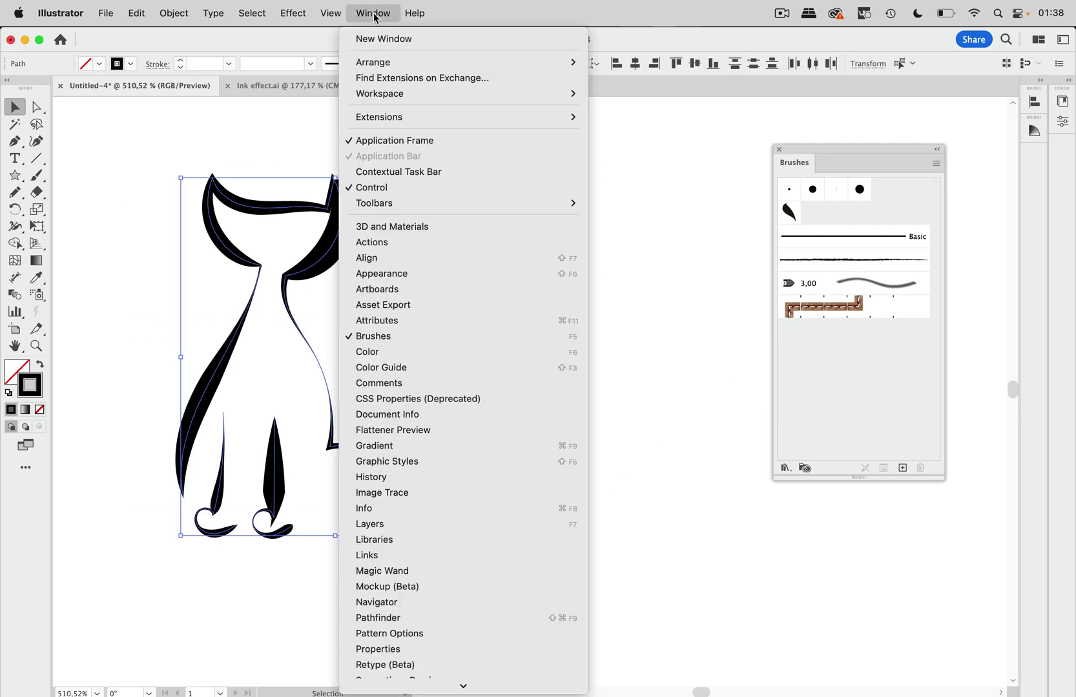
{"action": "left_click", "coordinate": [384, 274]}
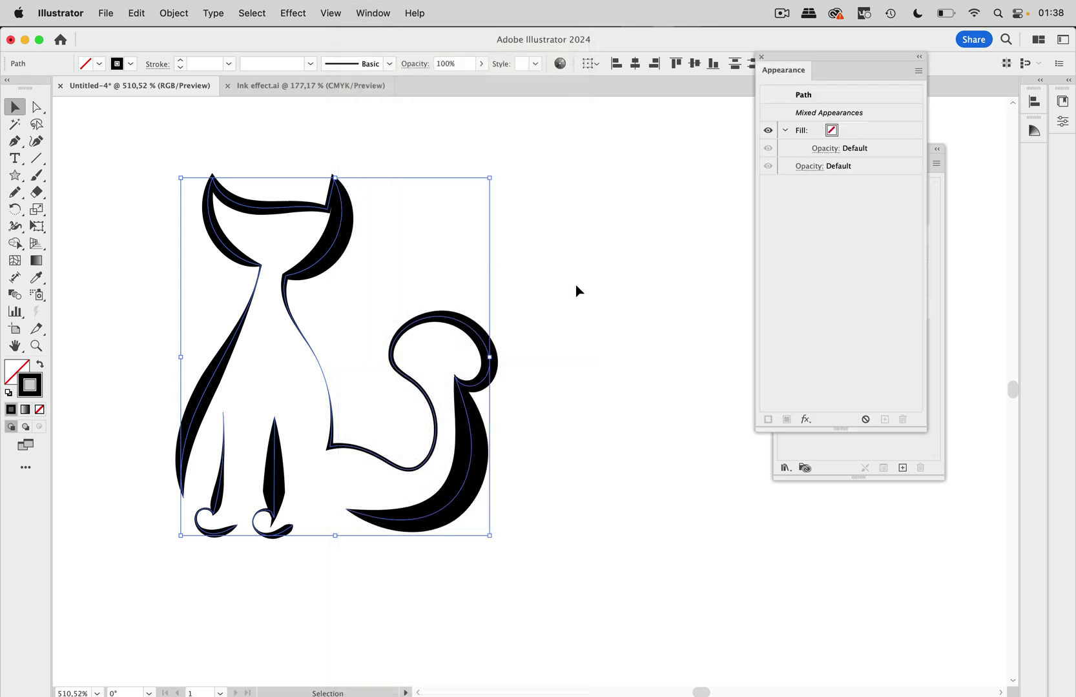
{"action": "left_click_drag", "start_coordinate": [827, 58], "coordinate": [607, 134]}
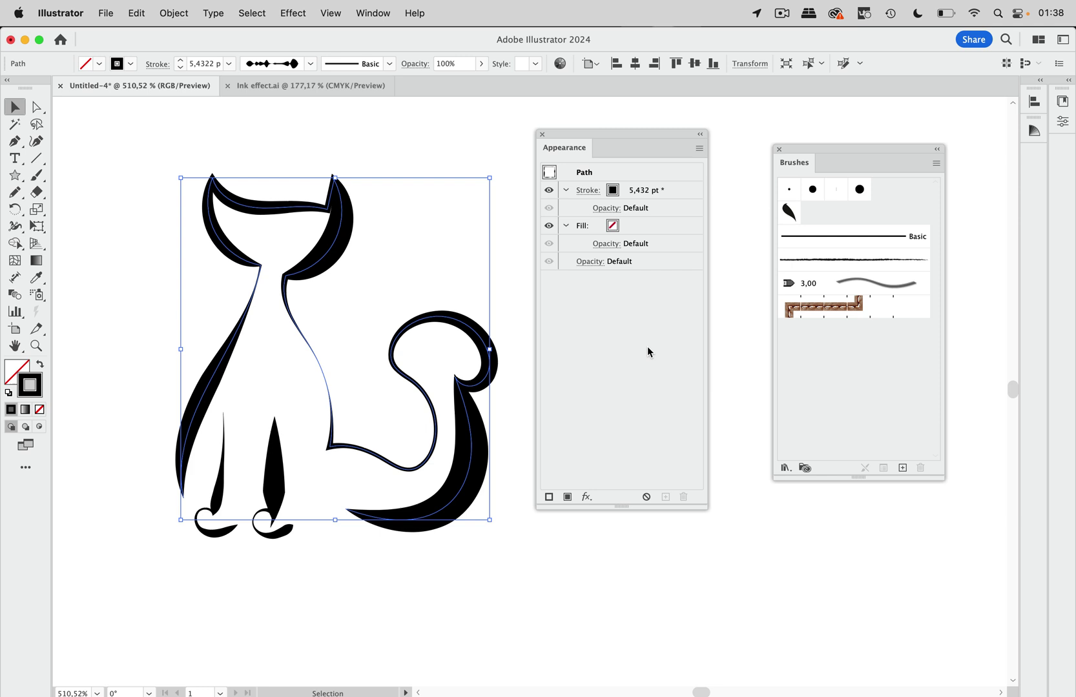
{"action": "left_click", "coordinate": [549, 497]}
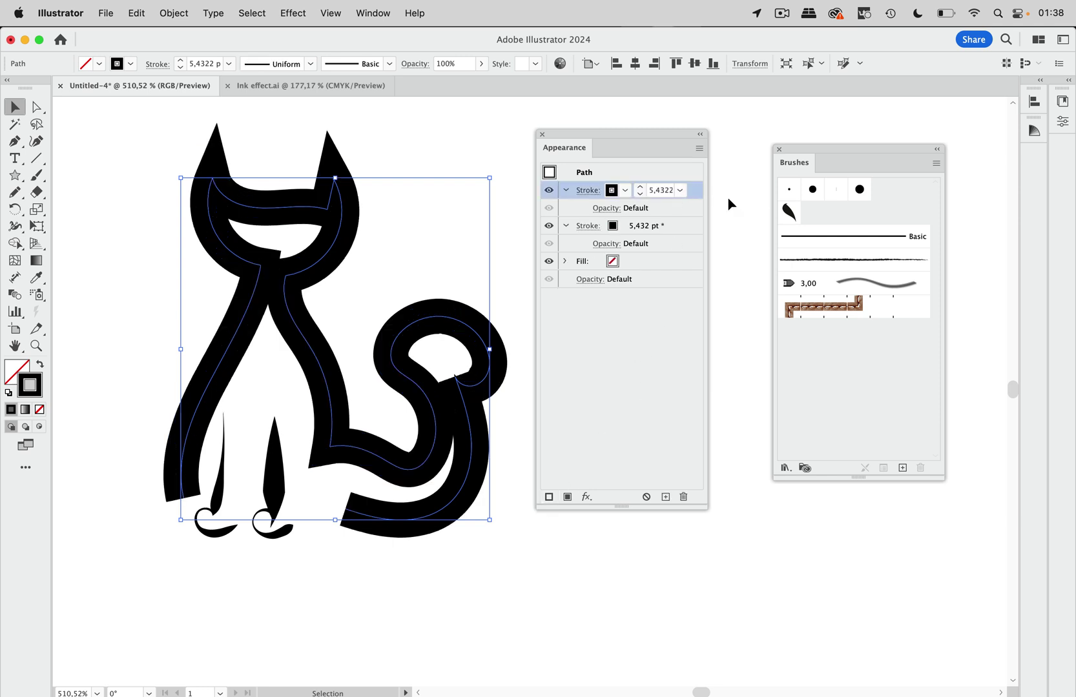
{"action": "left_click", "coordinate": [788, 212]}
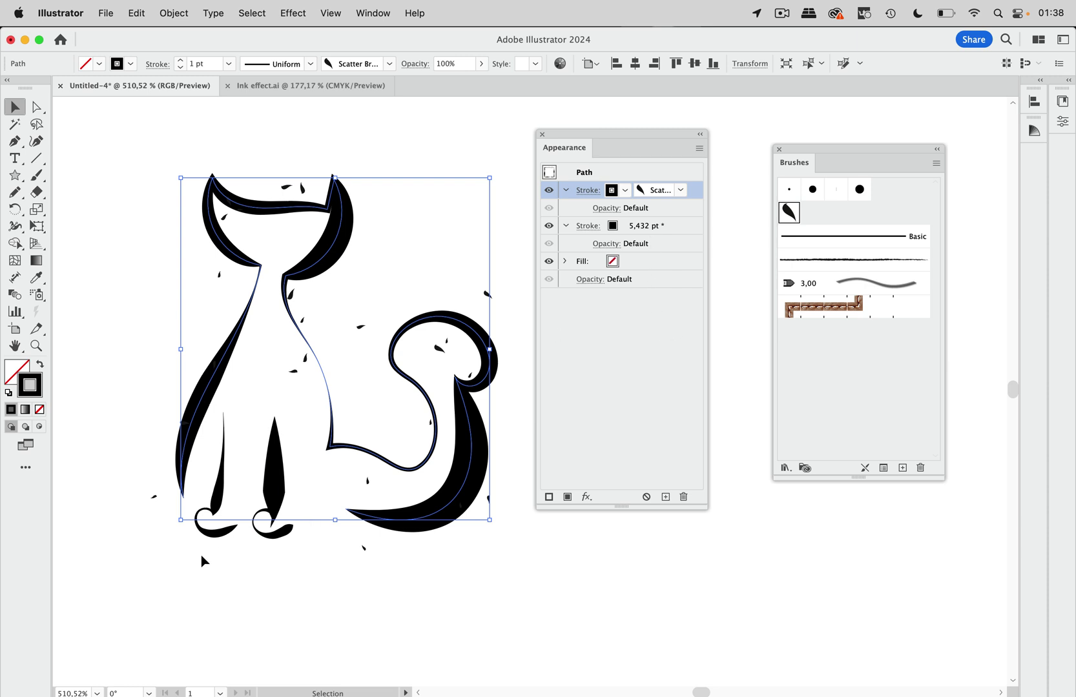
Give the right and left leg paths their own added splash-brush strokes, then deselect
{"action": "left_click_drag", "start_coordinate": [197, 566], "coordinate": [287, 494]}
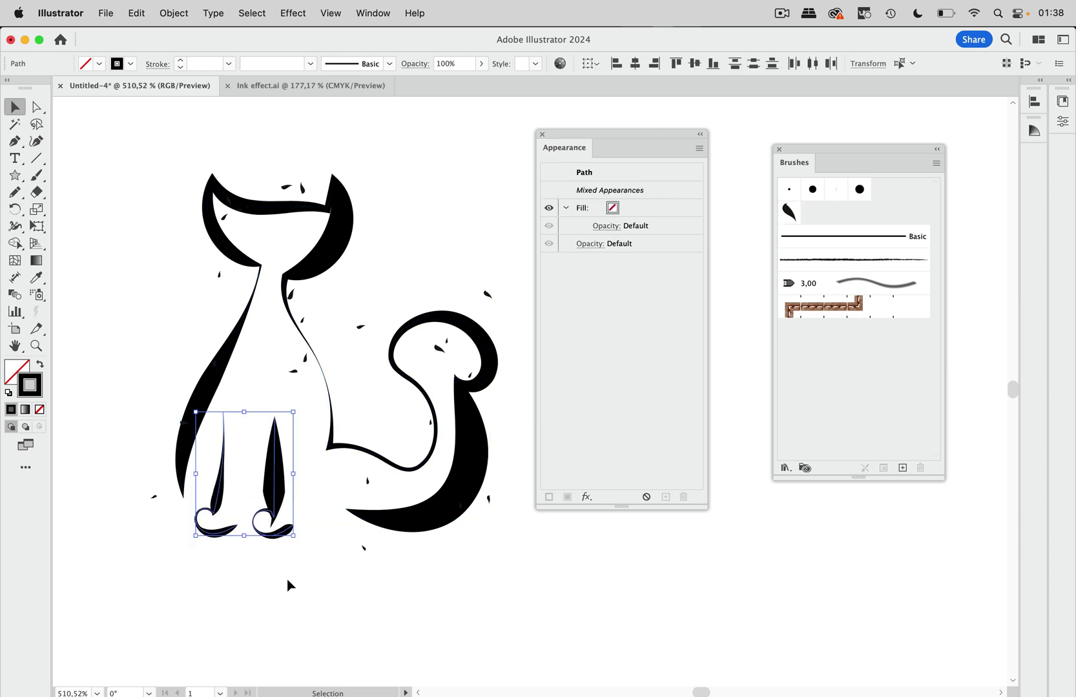
{"action": "left_click", "coordinate": [287, 581]}
{"action": "left_click", "coordinate": [272, 494]}
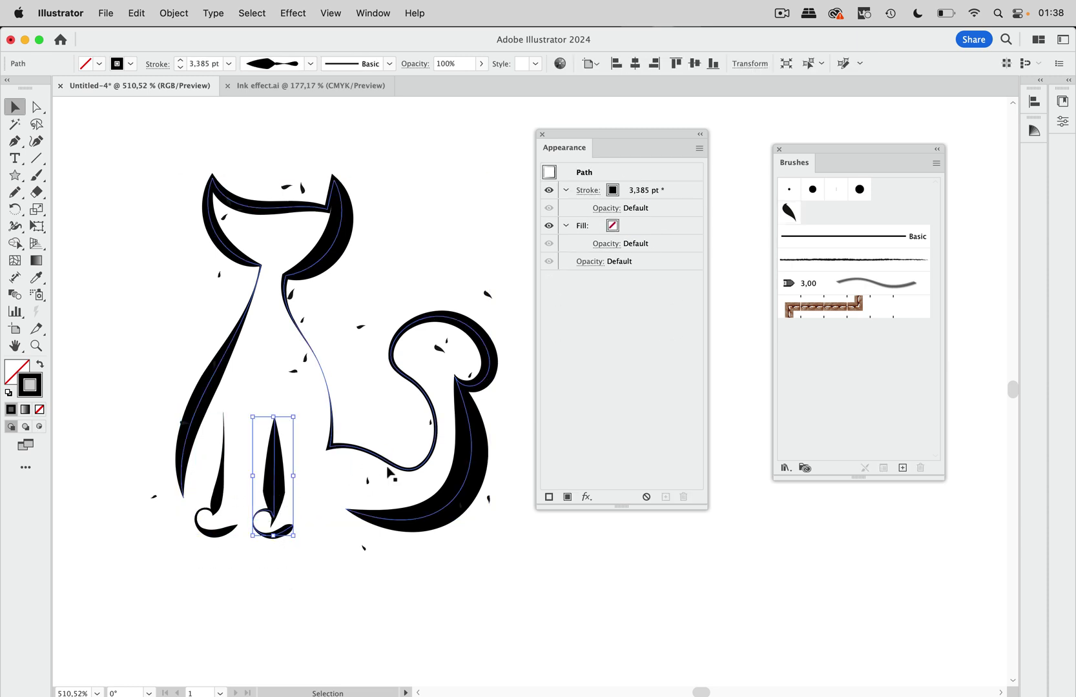
{"action": "left_click", "coordinate": [549, 497]}
{"action": "left_click", "coordinate": [789, 212]}
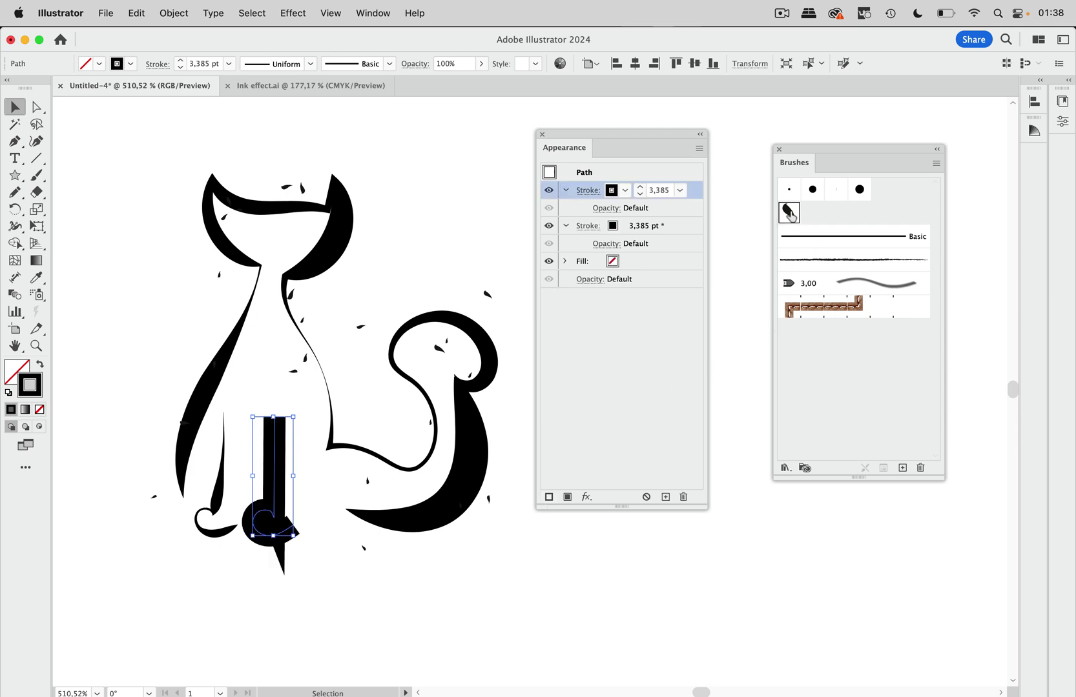
{"action": "left_click", "coordinate": [223, 502]}
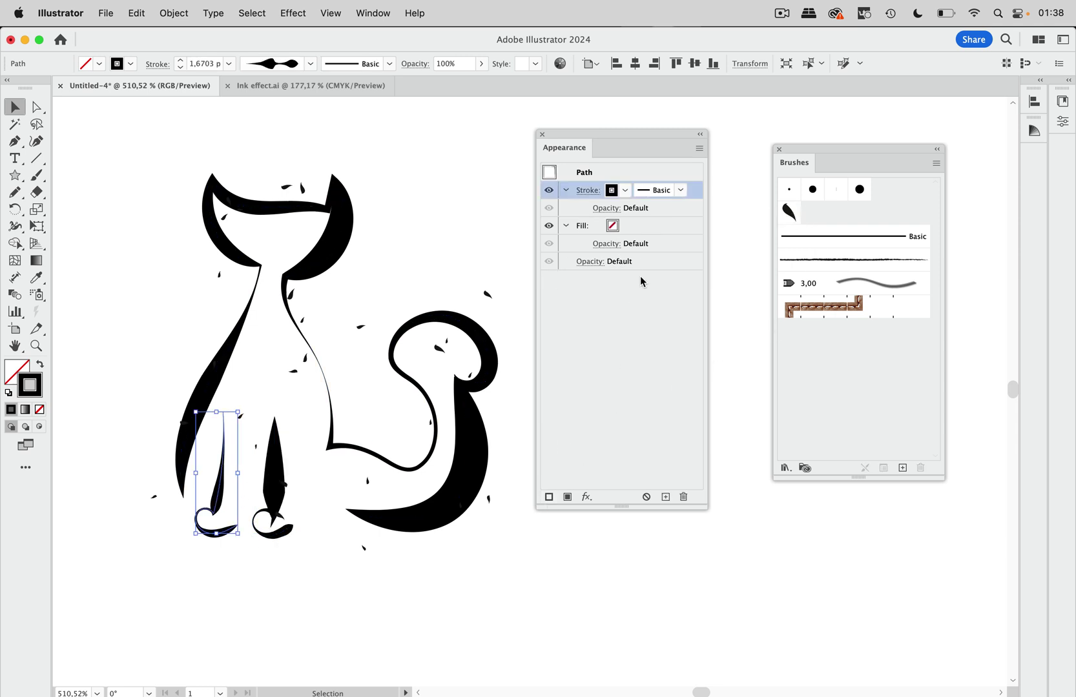
{"action": "left_click", "coordinate": [548, 497]}
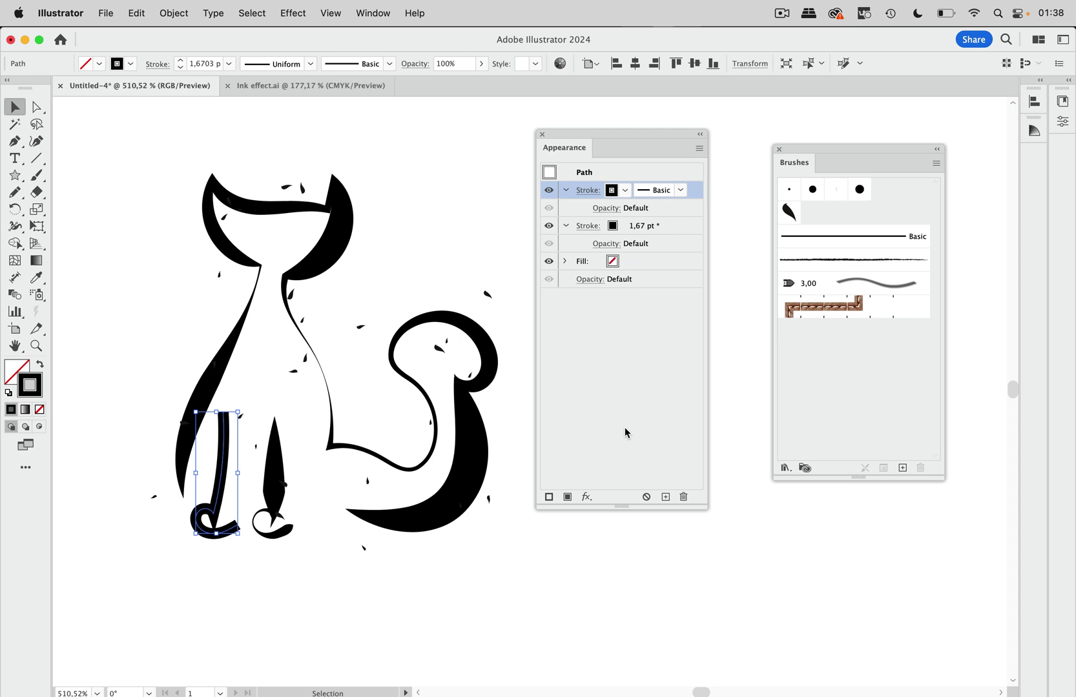
{"action": "left_click", "coordinate": [788, 212]}
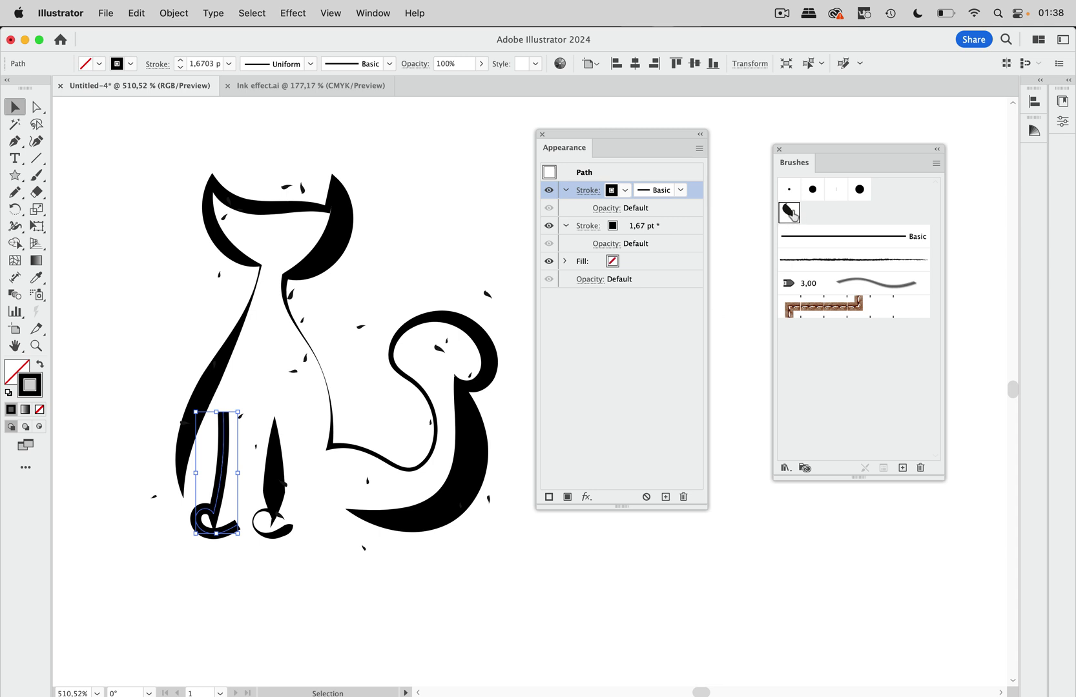
{"action": "left_click", "coordinate": [450, 239]}
{"action": "scroll", "coordinate": [450, 239], "scroll_direction": "down", "scroll_amount": 1}
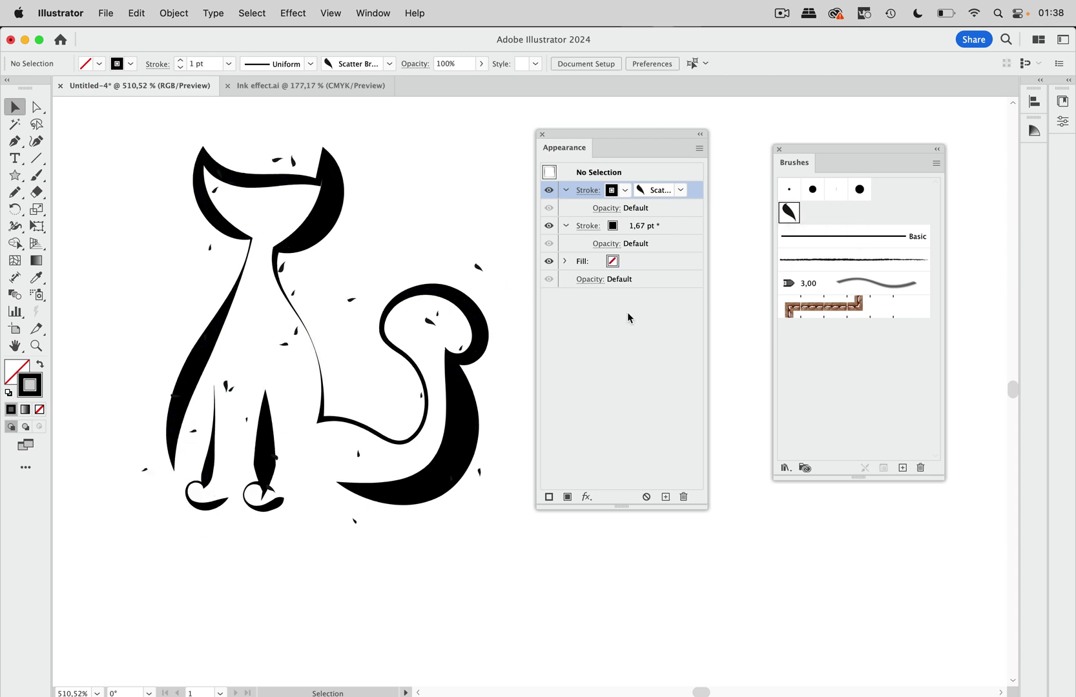
Raise the splash scatter brush's maximum spacing to 1000% and apply it to existing strokes
{"action": "double_click", "coordinate": [790, 216]}
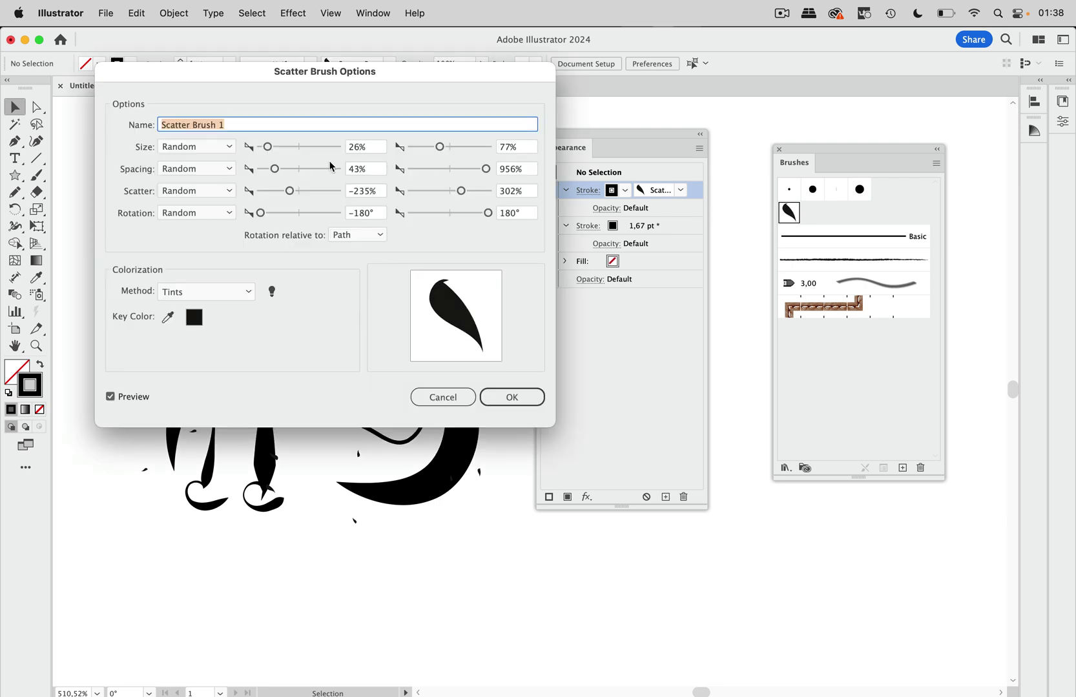
{"action": "left_click_drag", "start_coordinate": [486, 169], "coordinate": [511, 175]}
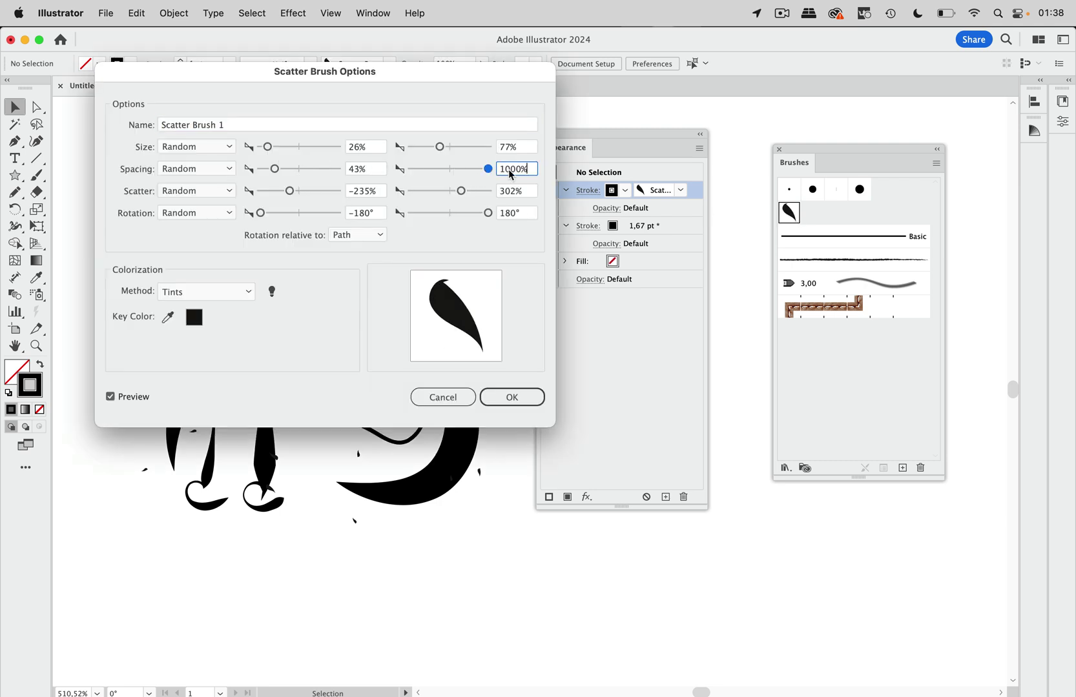
{"action": "left_click", "coordinate": [274, 169]}
{"action": "left_click", "coordinate": [512, 397]}
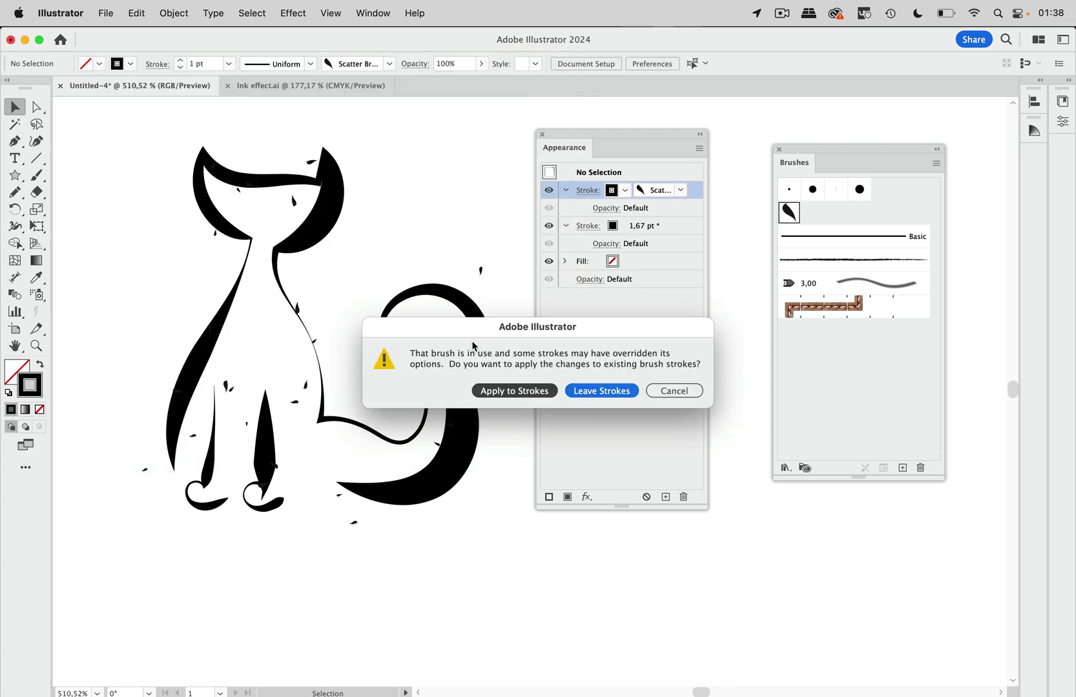
{"action": "left_click", "coordinate": [541, 392]}
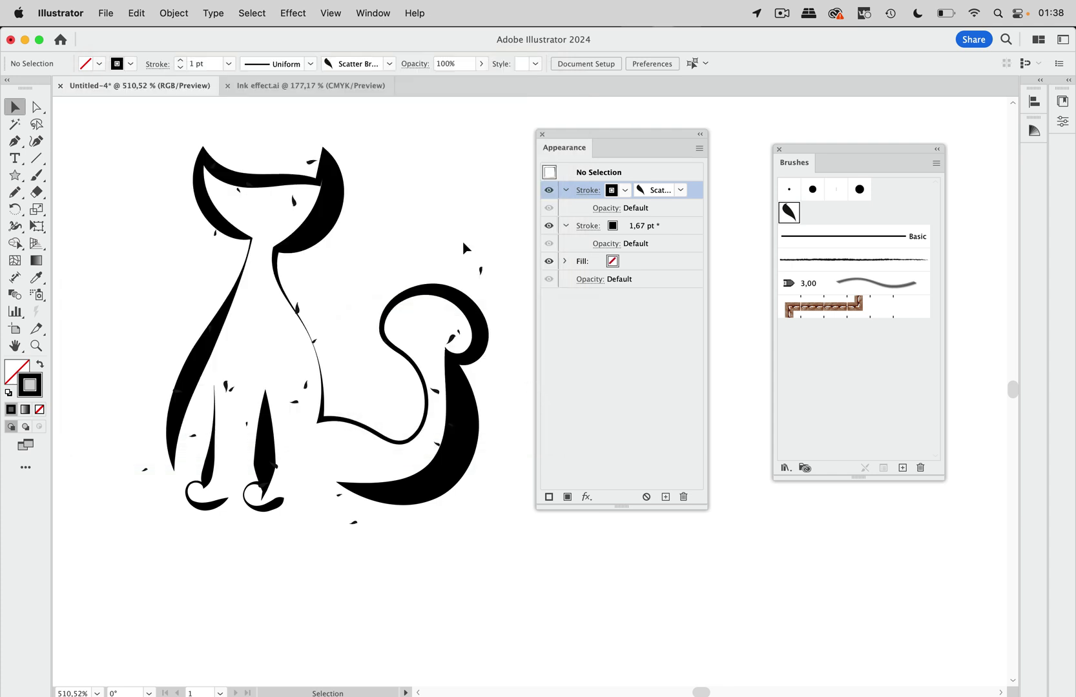
Close the Brushes panel and move the Appearance panel further right
{"action": "scroll", "coordinate": [426, 218], "scroll_direction": "down", "scroll_amount": 2}
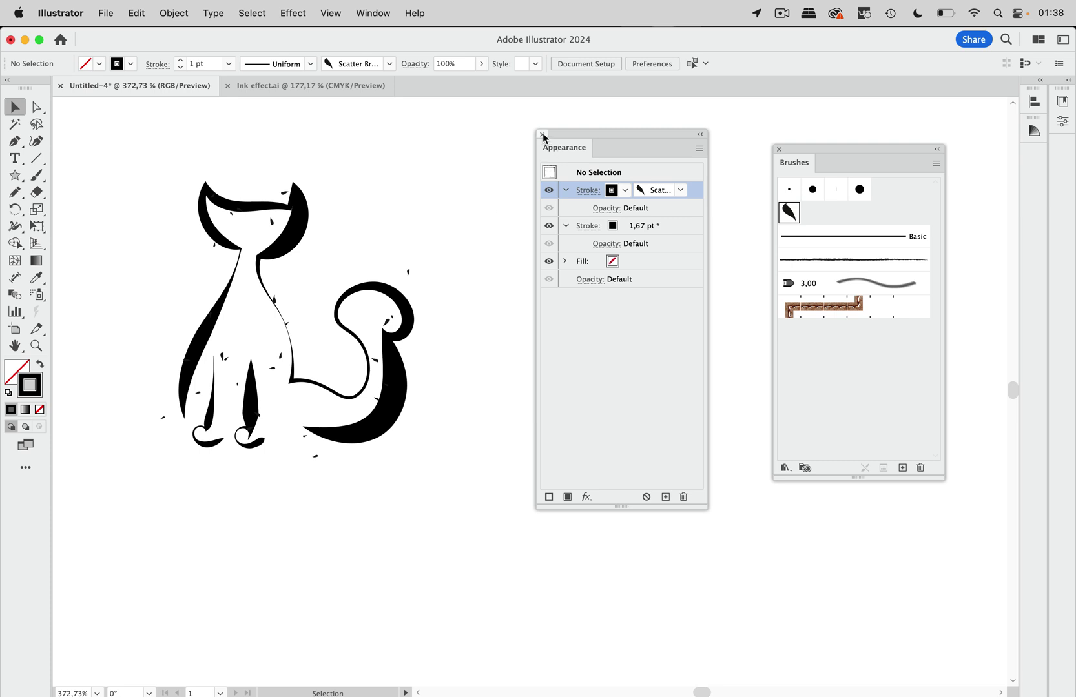
{"action": "left_click_drag", "start_coordinate": [540, 137], "coordinate": [577, 137]}
{"action": "left_click", "coordinate": [779, 150]}
{"action": "mouse_move", "coordinate": [711, 137]}
{"action": "left_mouse_down"}
{"action": "mouse_move", "coordinate": [817, 145]}
{"action": "mouse_move", "coordinate": [885, 133]}
{"action": "left_mouse_up"}
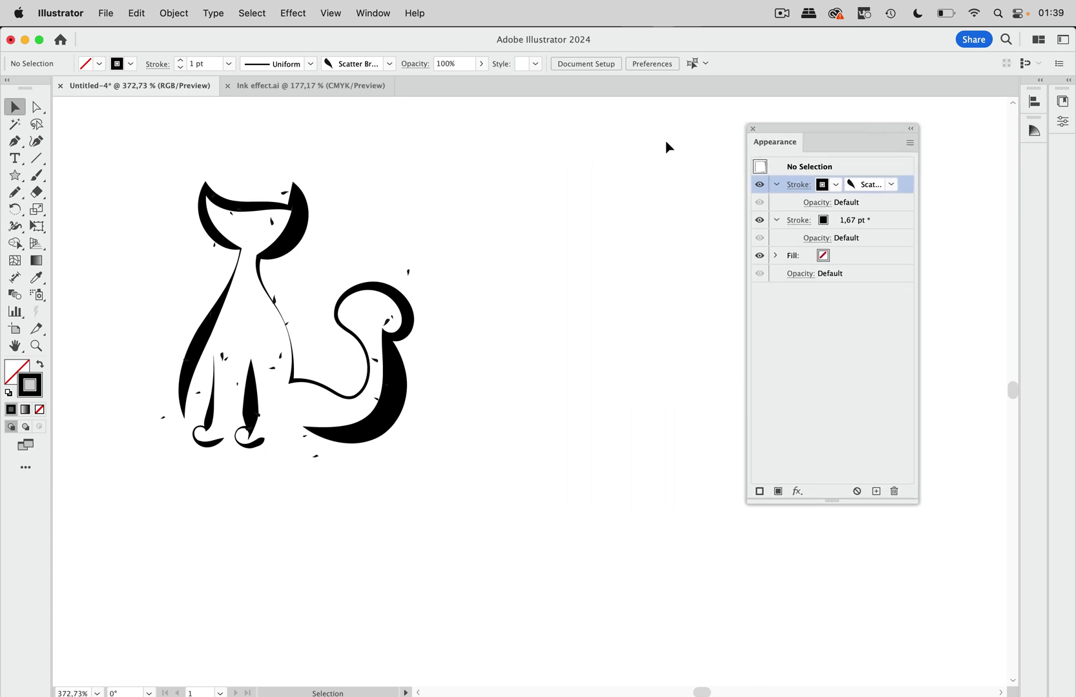
Show the Layers panel and target Layer 1 so its Appearance shows Contents and Opacity
{"action": "left_click", "coordinate": [374, 14]}
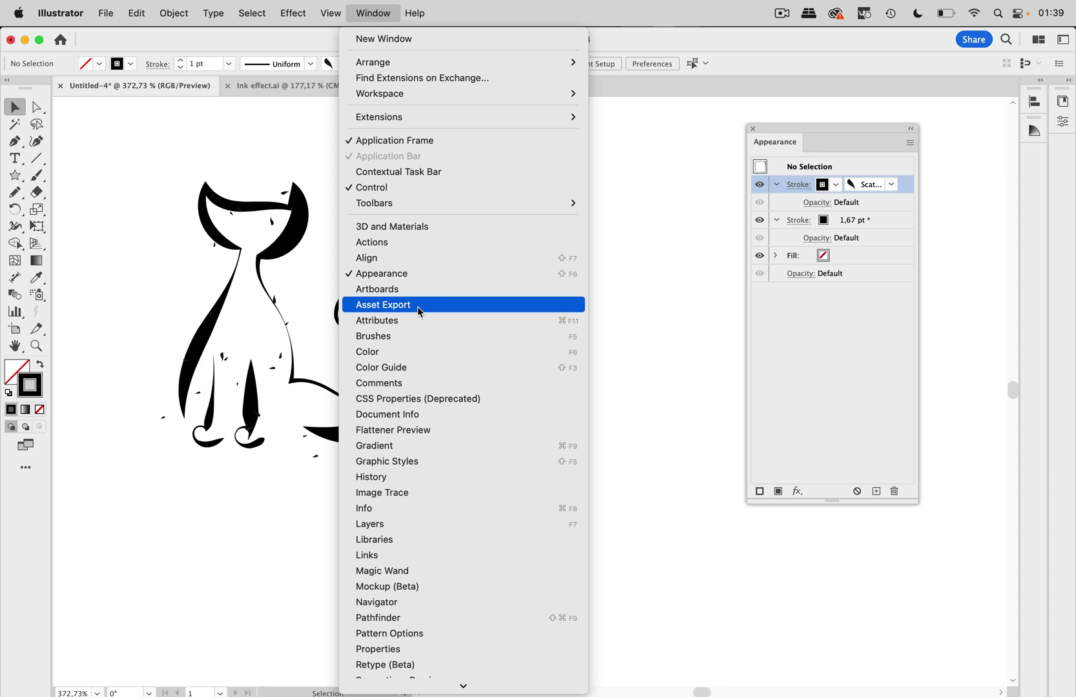
{"action": "left_click", "coordinate": [396, 525]}
{"action": "left_click_drag", "start_coordinate": [651, 420], "coordinate": [574, 389]}
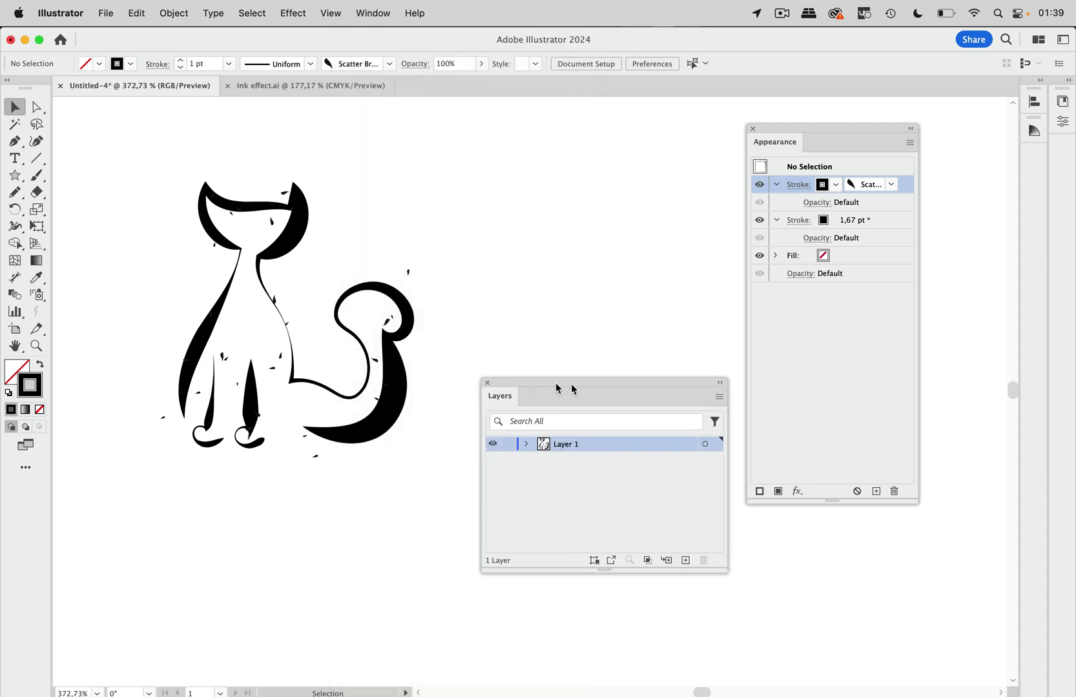
{"action": "left_click", "coordinate": [705, 447]}
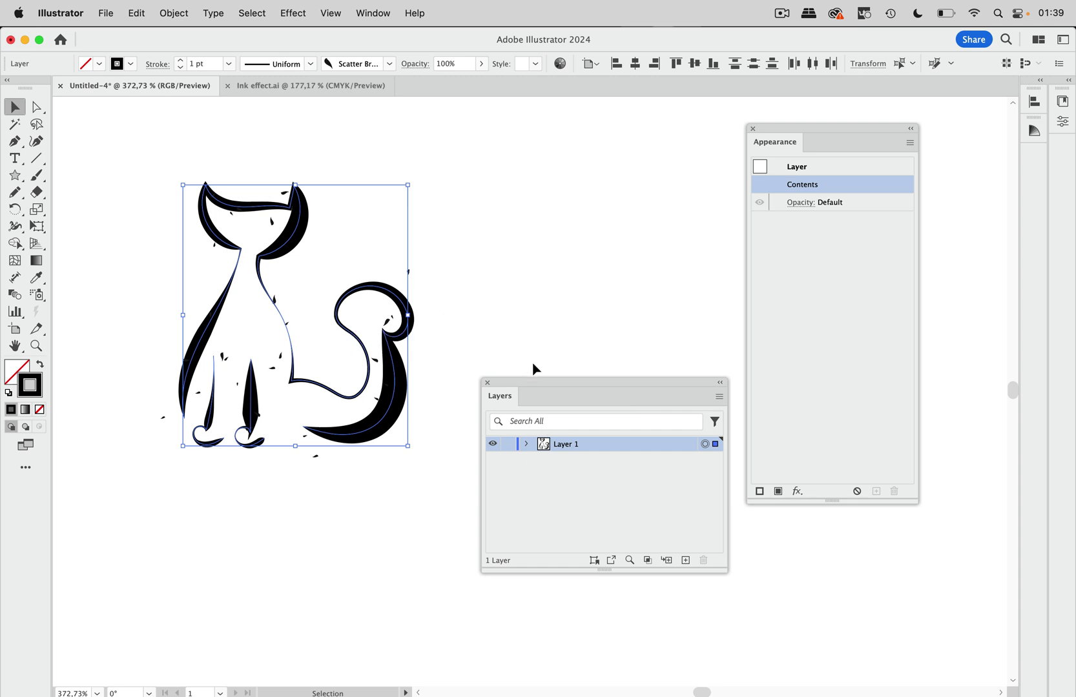
{"action": "left_click_drag", "start_coordinate": [557, 383], "coordinate": [537, 451]}
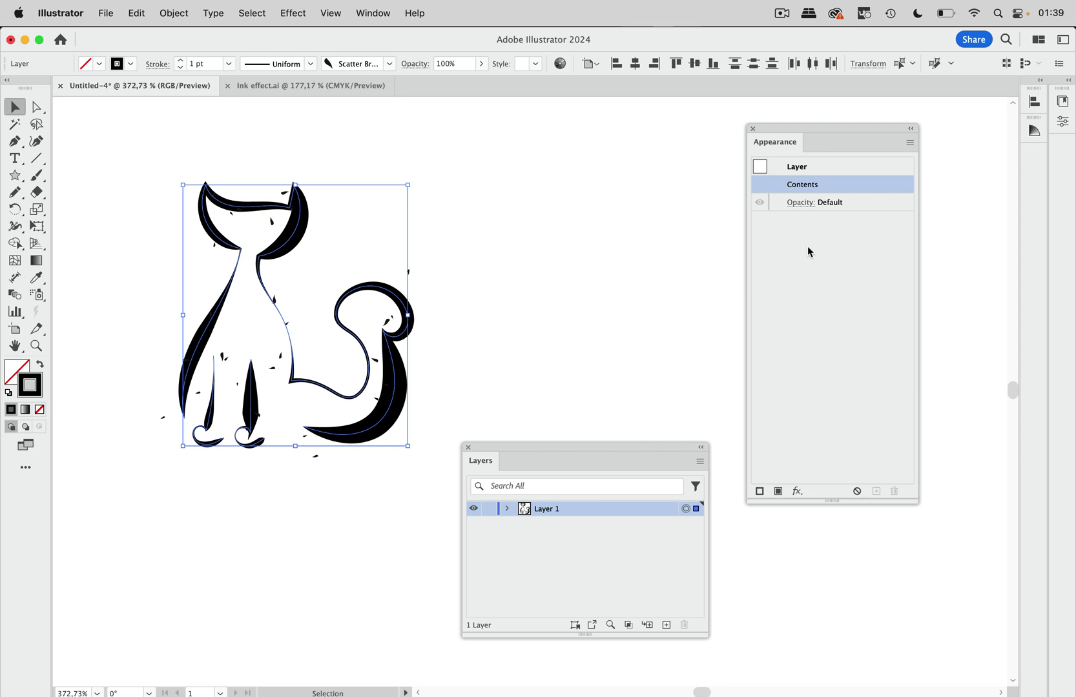
Apply Effect > Path > Outline Stroke to Layer 1
{"action": "left_click", "coordinate": [298, 20]}
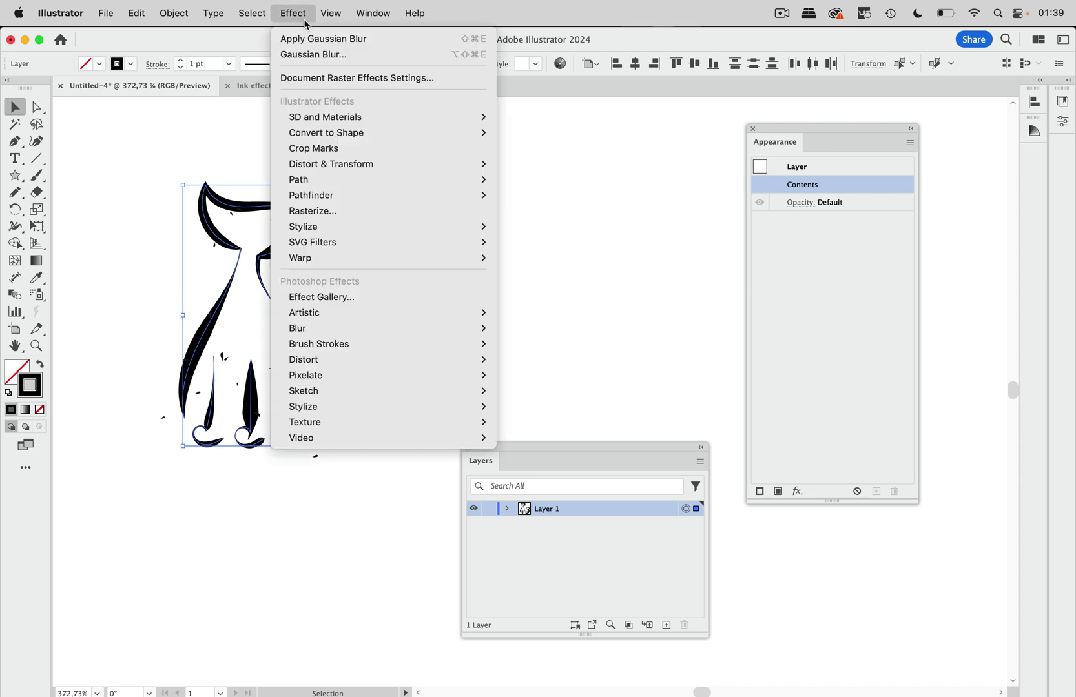
{"action": "mouse_move", "coordinate": [333, 137]}
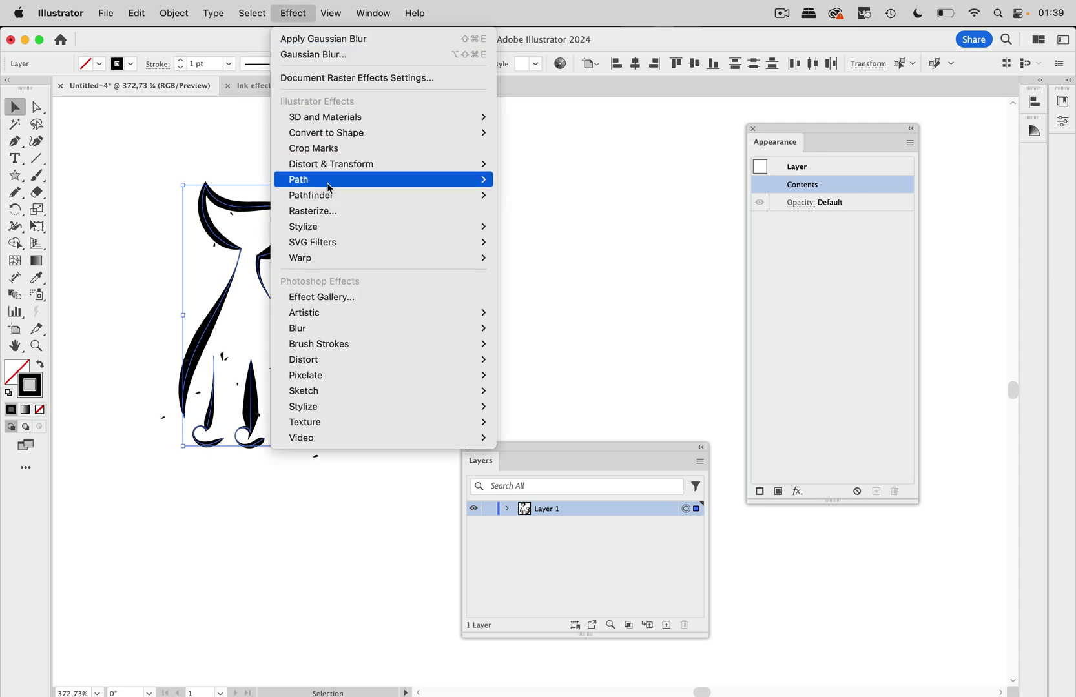
{"action": "mouse_move", "coordinate": [403, 180]}
{"action": "left_click", "coordinate": [553, 214]}
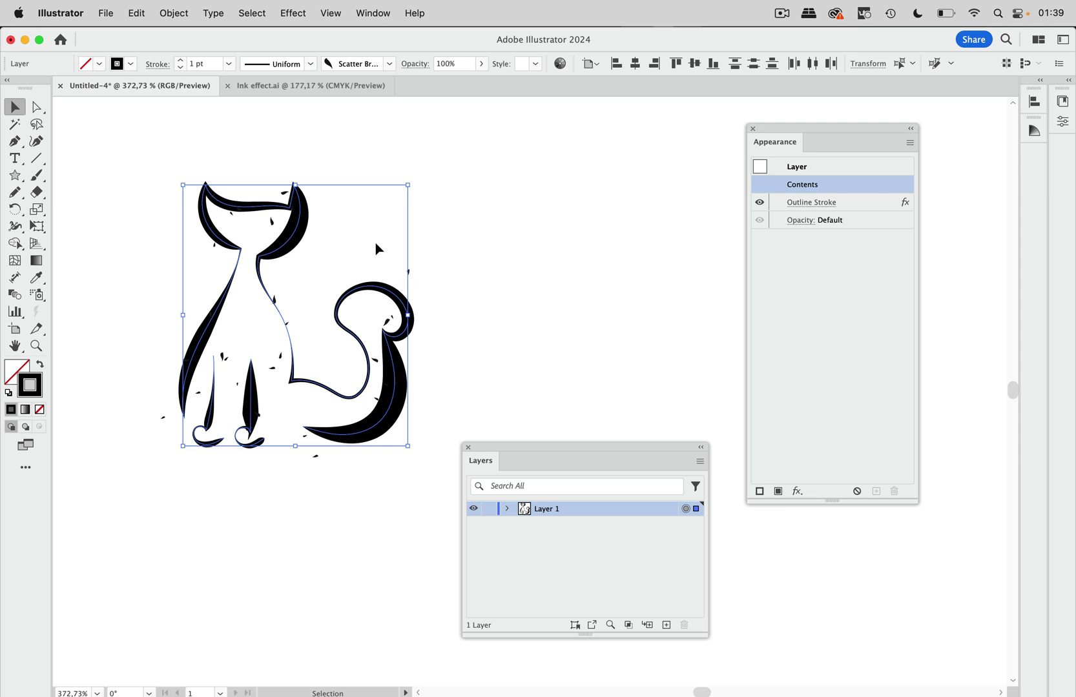
Add a Roughen distortion effect to Layer 1 with its default 5% corner settings
{"action": "left_click", "coordinate": [301, 16]}
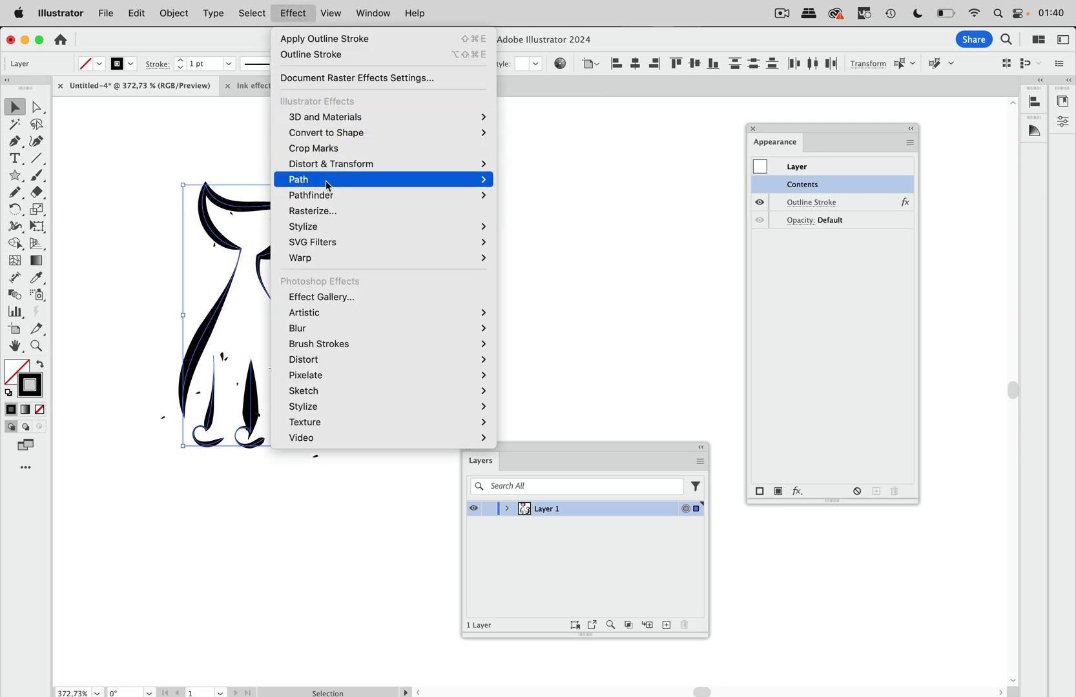
{"action": "mouse_move", "coordinate": [341, 220]}
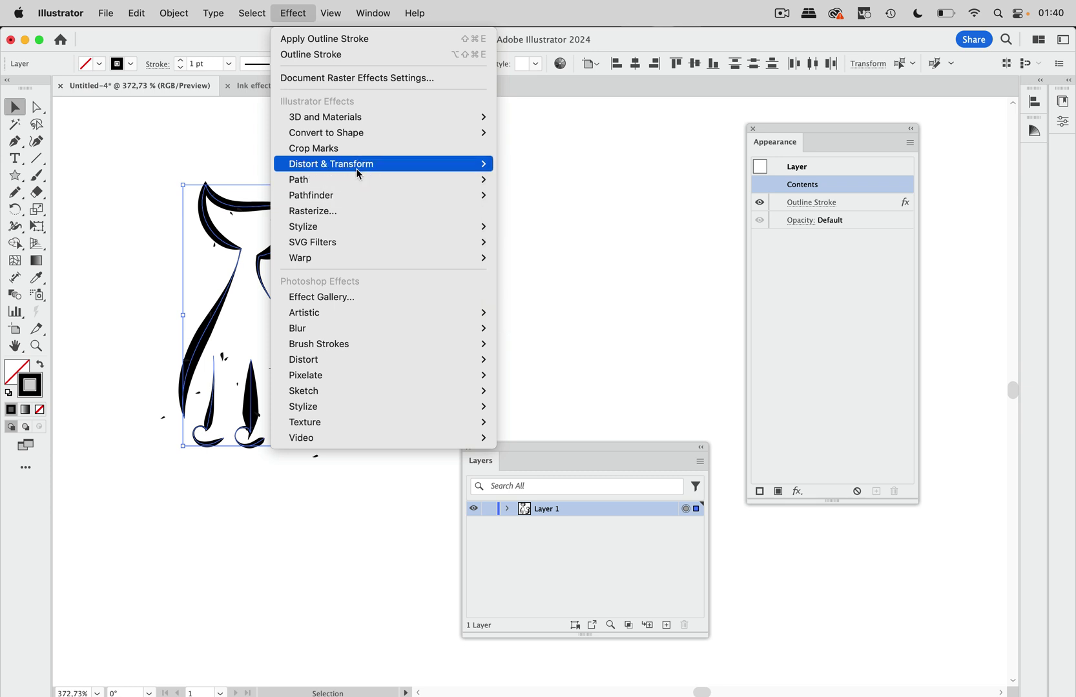
{"action": "mouse_move", "coordinate": [366, 166]}
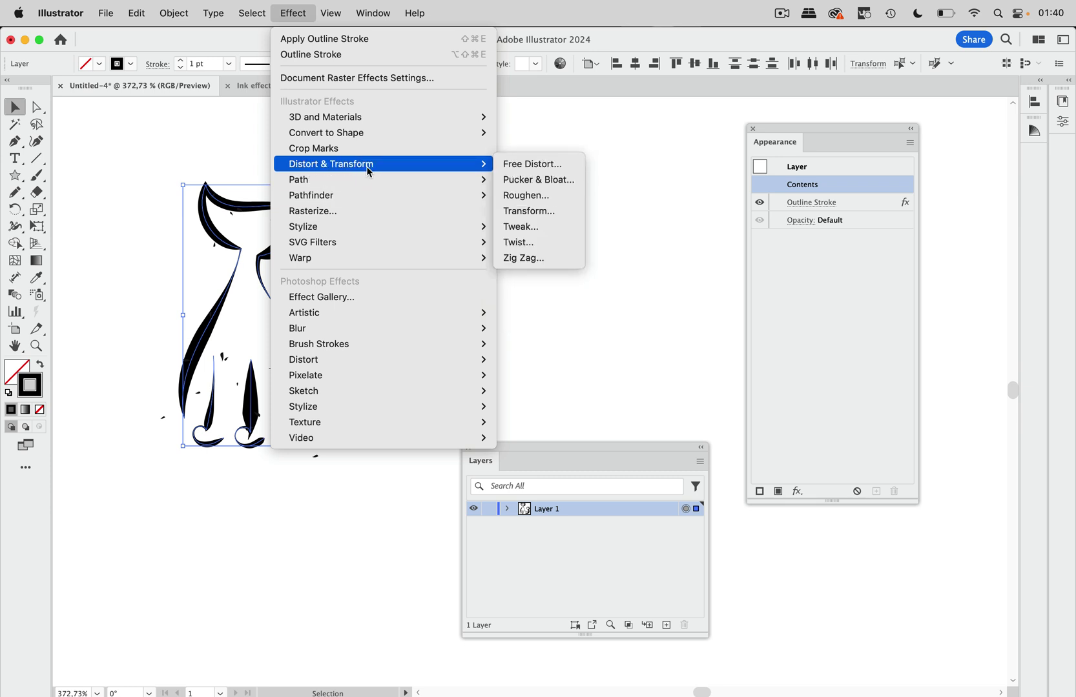
{"action": "left_click", "coordinate": [535, 202]}
{"action": "left_click_drag", "start_coordinate": [504, 346], "coordinate": [602, 188]}
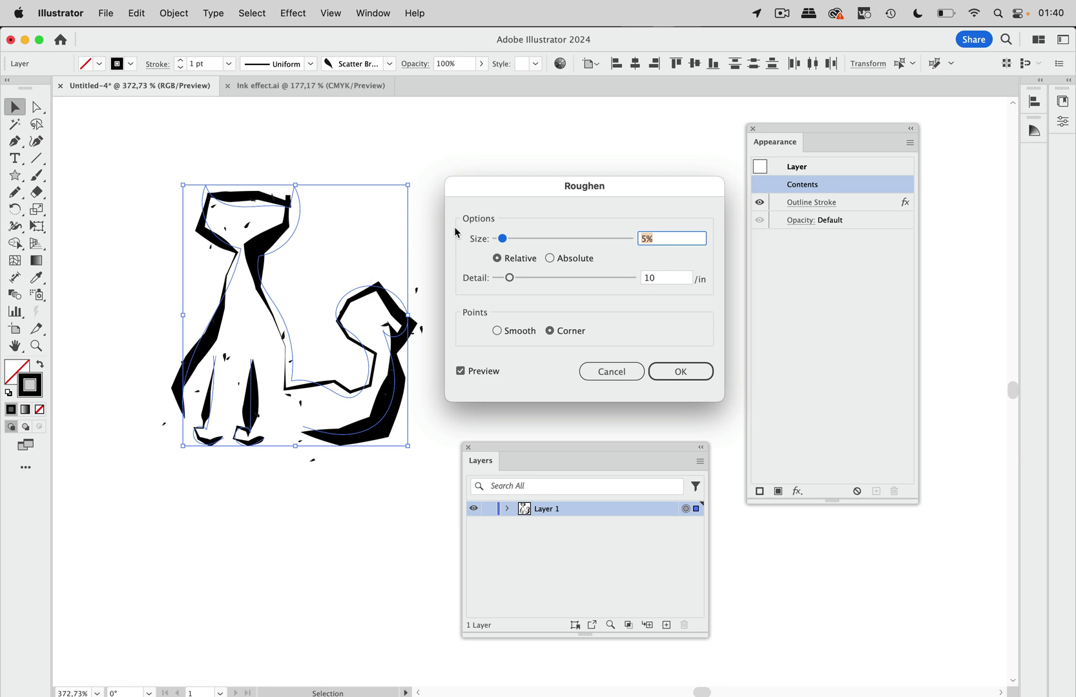
{"action": "left_click", "coordinate": [678, 370]}
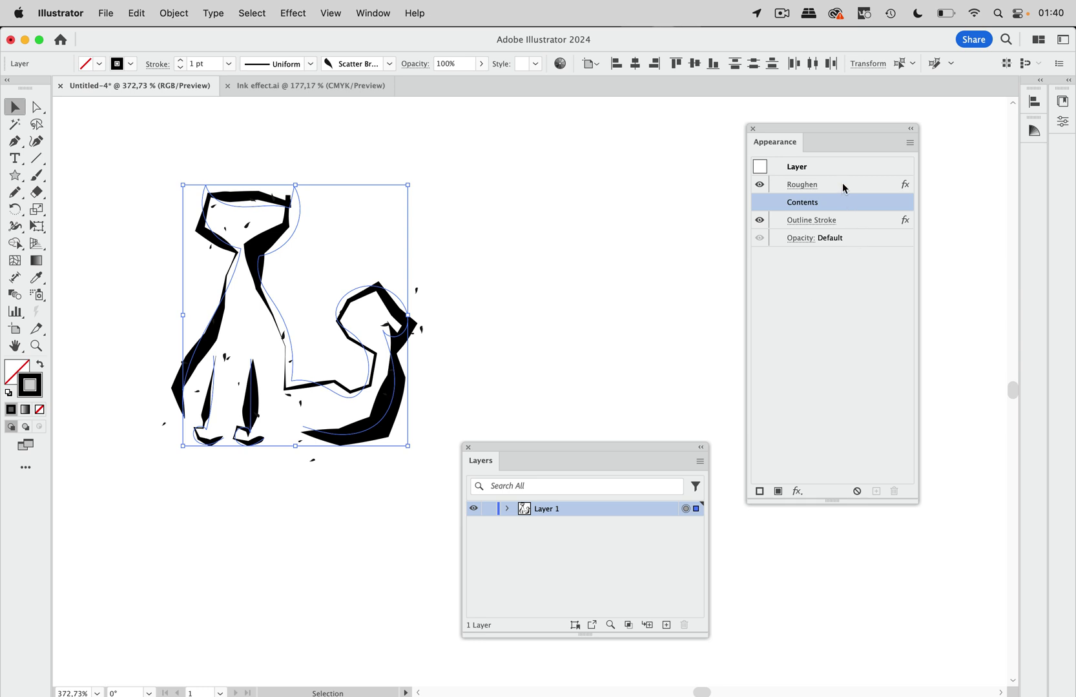
Move Roughen below Outline Stroke and set it to smooth points, absolute size, detail 43
{"action": "left_click_drag", "start_coordinate": [844, 188], "coordinate": [852, 231]}
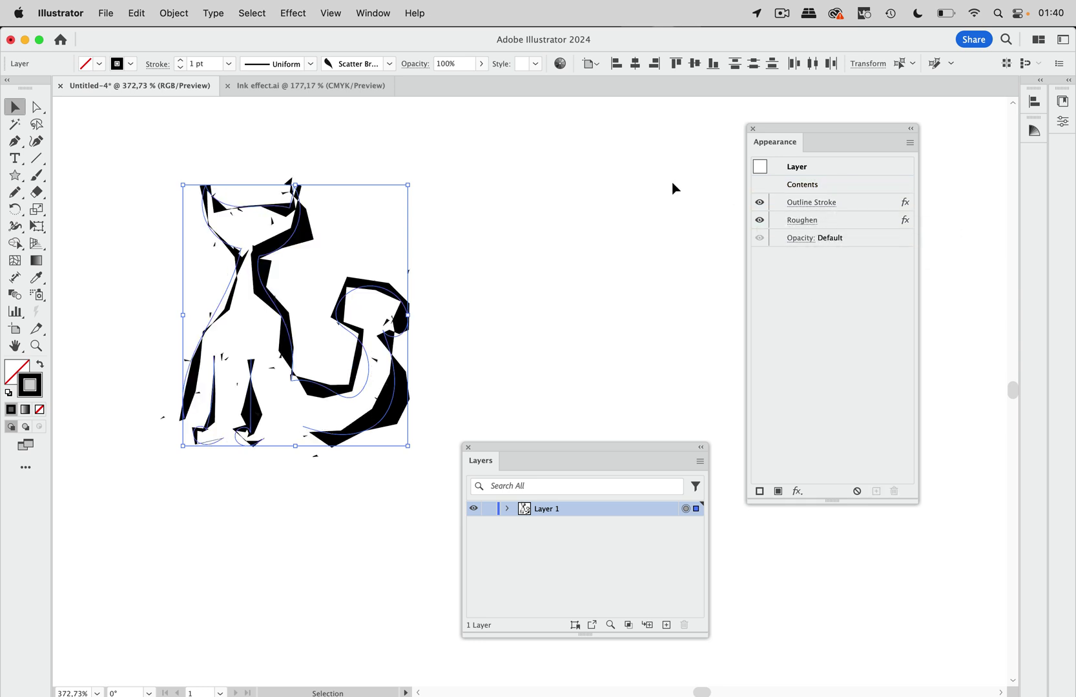
{"action": "double_click", "coordinate": [806, 226]}
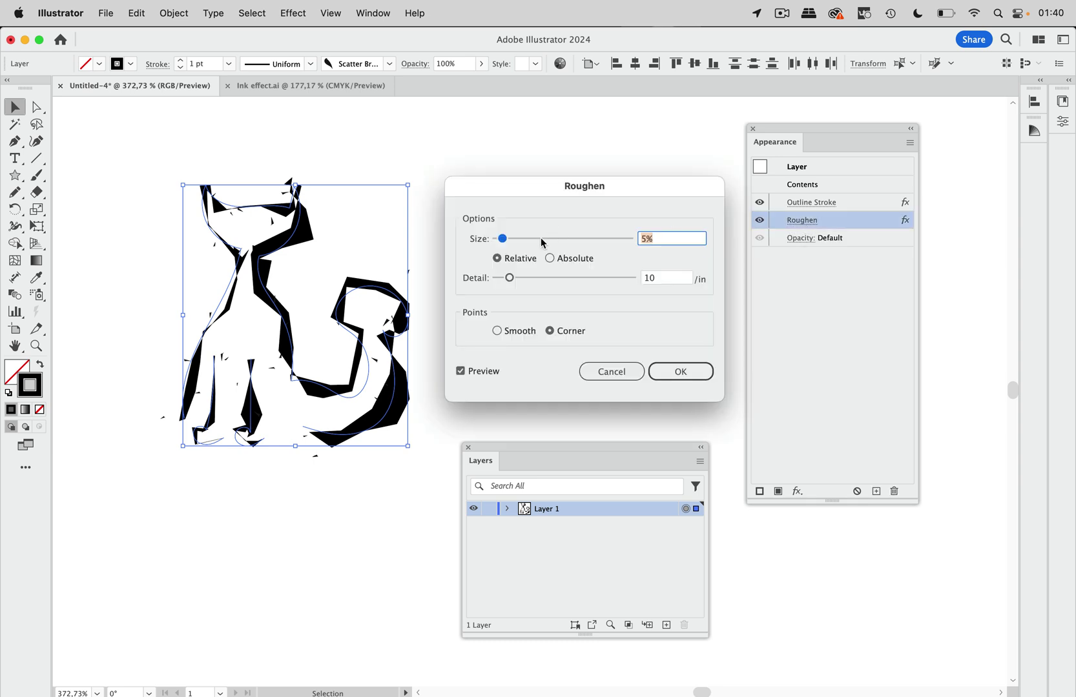
{"action": "left_click", "coordinate": [497, 332]}
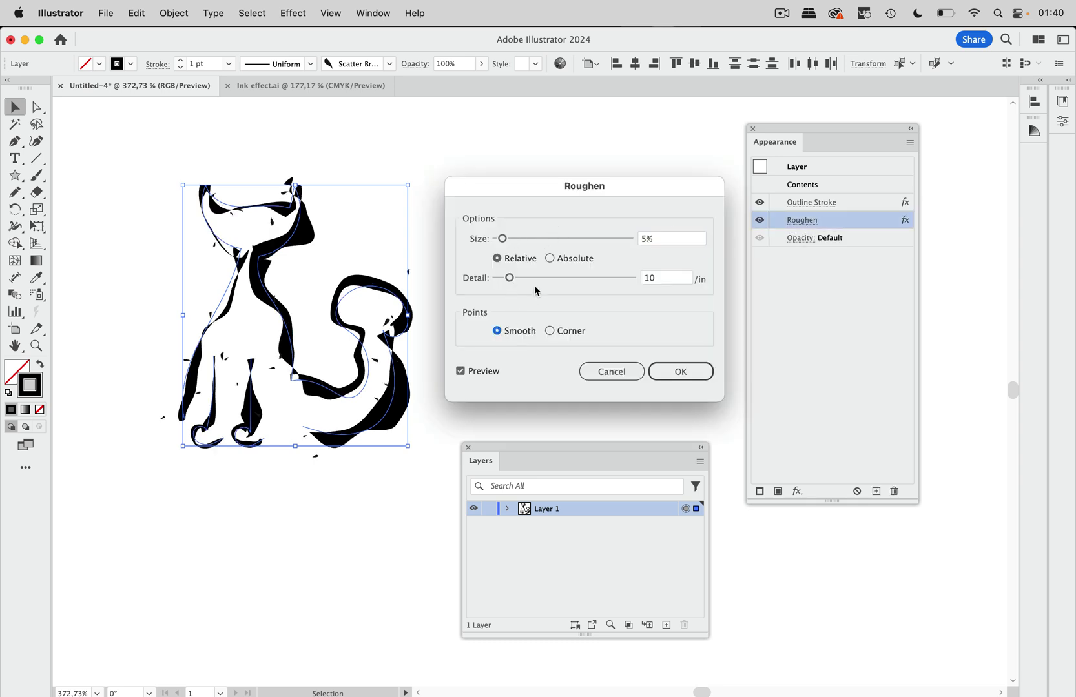
{"action": "left_click_drag", "start_coordinate": [504, 241], "coordinate": [501, 240]}
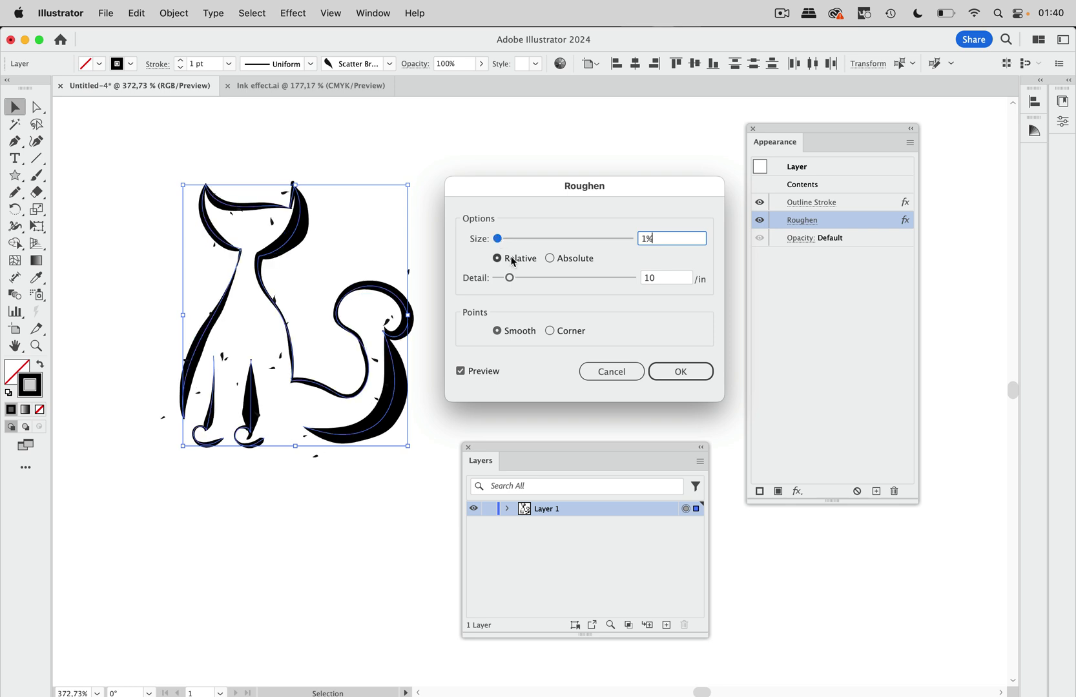
{"action": "left_click", "coordinate": [500, 242]}
{"action": "left_click_drag", "start_coordinate": [500, 243], "coordinate": [523, 282]}
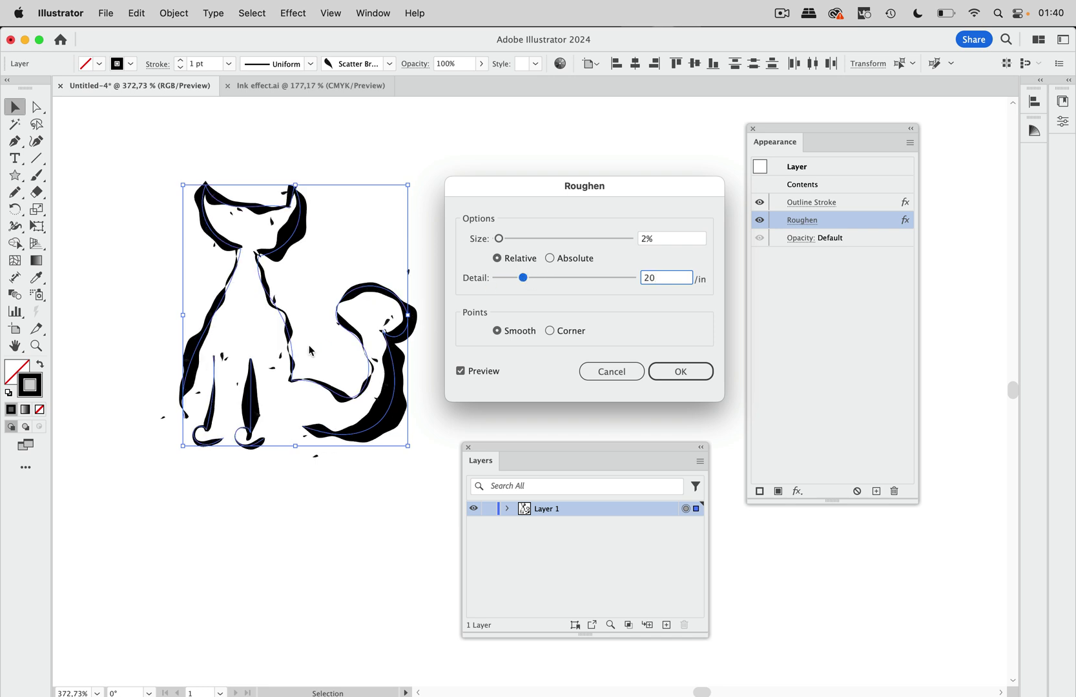
{"action": "left_click", "coordinate": [550, 259]}
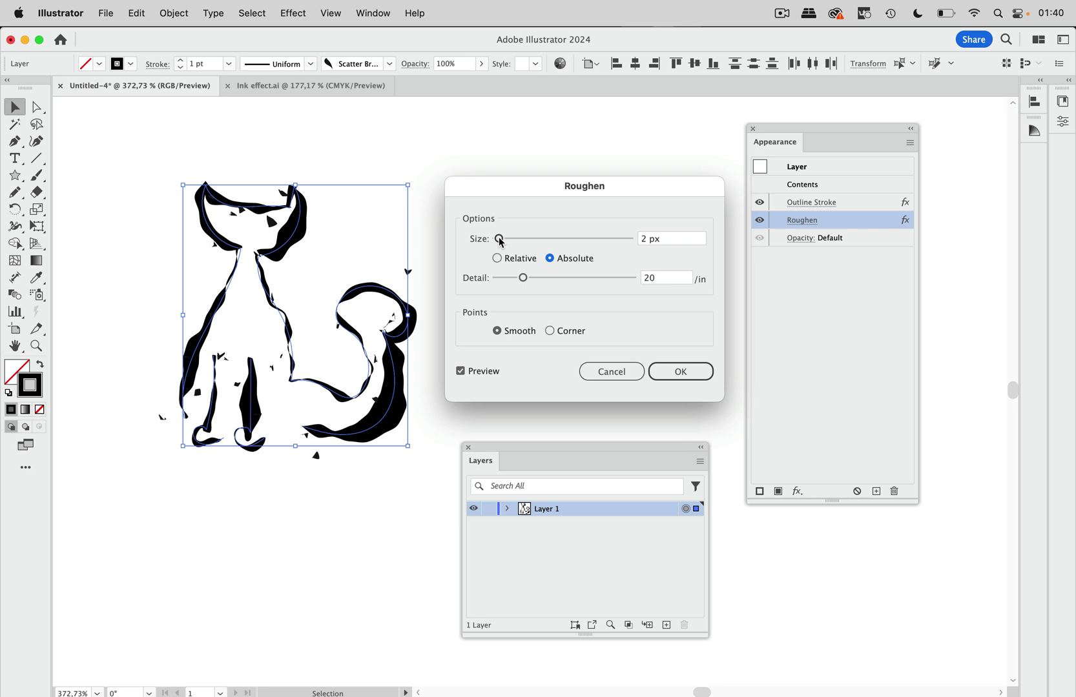
{"action": "left_click_drag", "start_coordinate": [500, 240], "coordinate": [501, 243]}
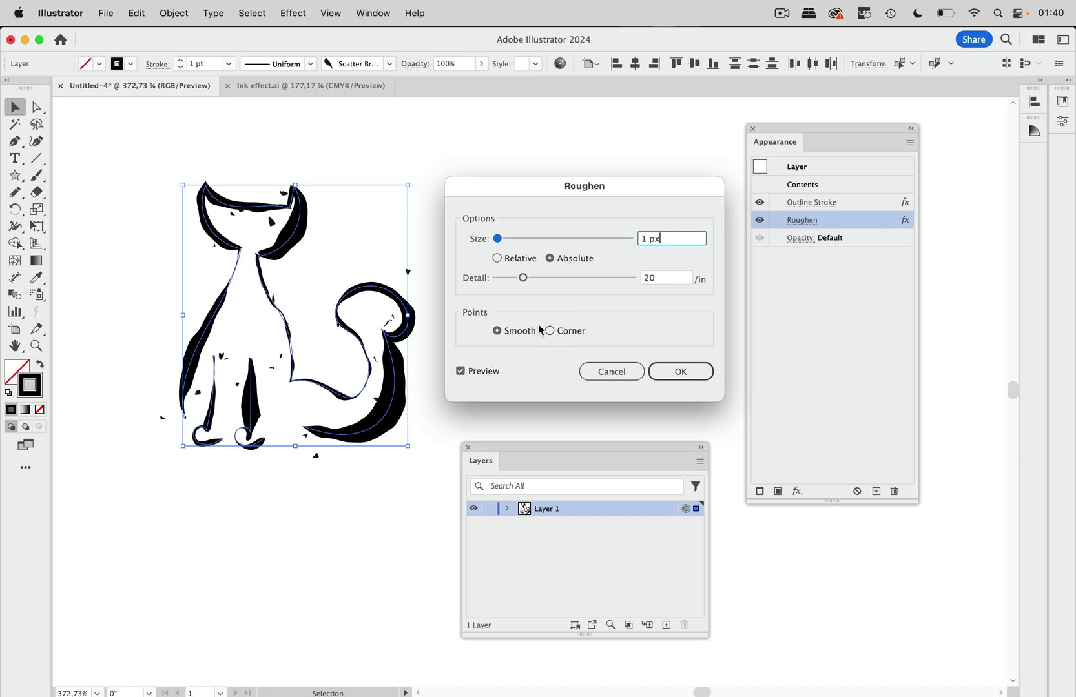
{"action": "left_click_drag", "start_coordinate": [525, 281], "coordinate": [555, 279]}
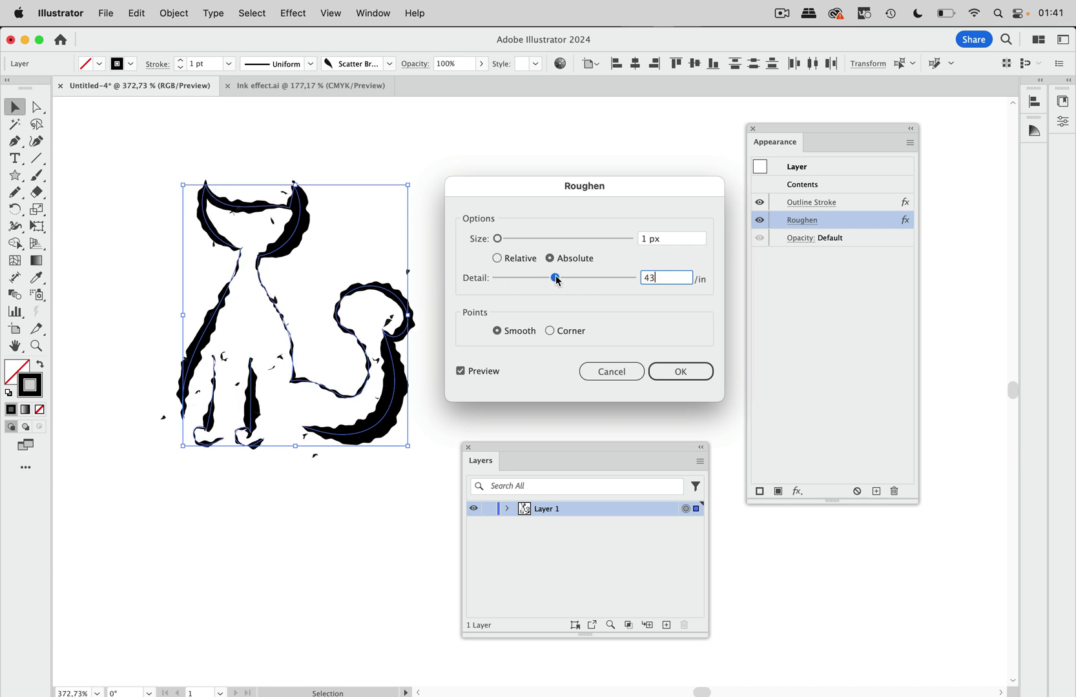
Set the Roughen size to 0,4 px and confirm the effect
{"action": "left_click", "coordinate": [675, 240]}
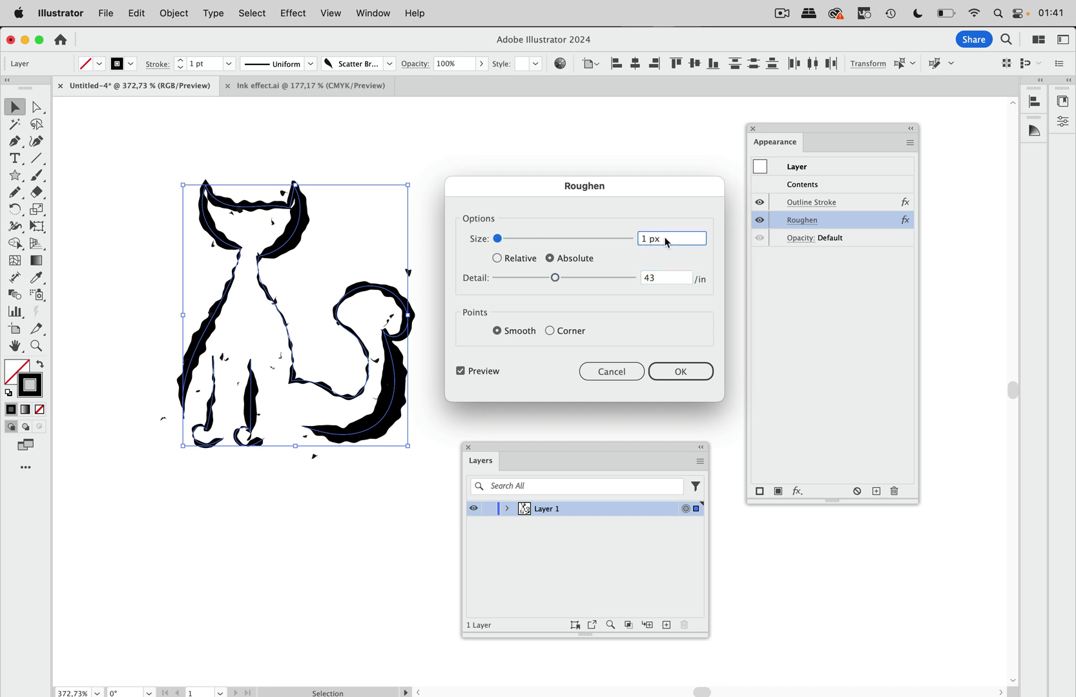
{"action": "type", "text": "0,4"}
{"action": "left_click", "coordinate": [676, 283]}
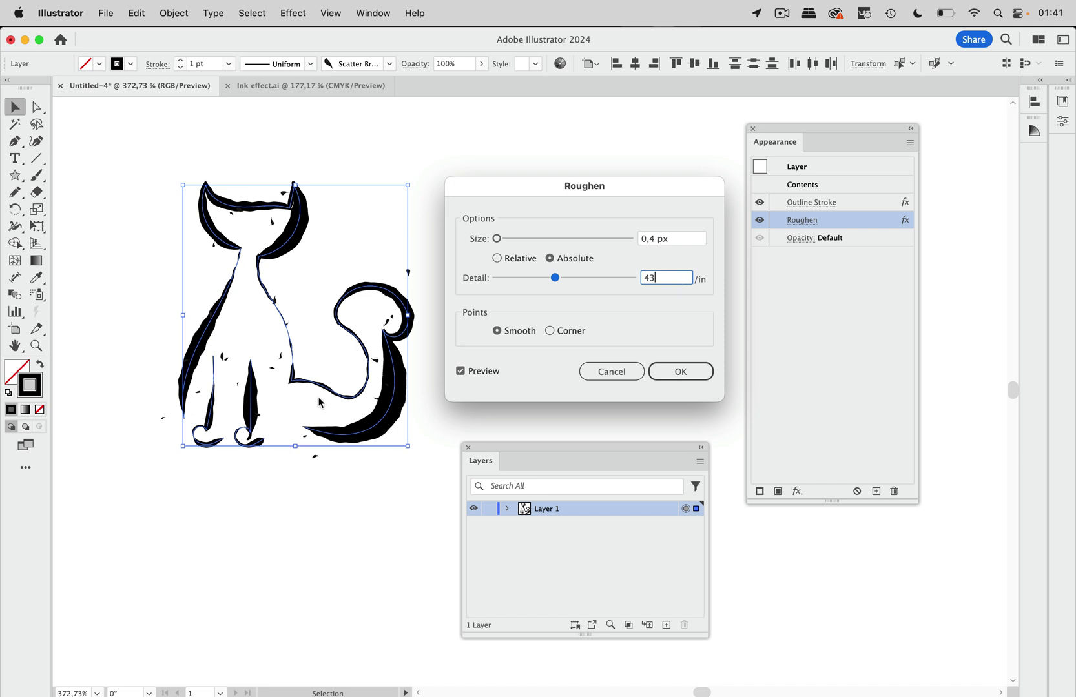
{"action": "left_click", "coordinate": [695, 373]}
{"action": "left_click_drag", "start_coordinate": [806, 132], "coordinate": [584, 120]}
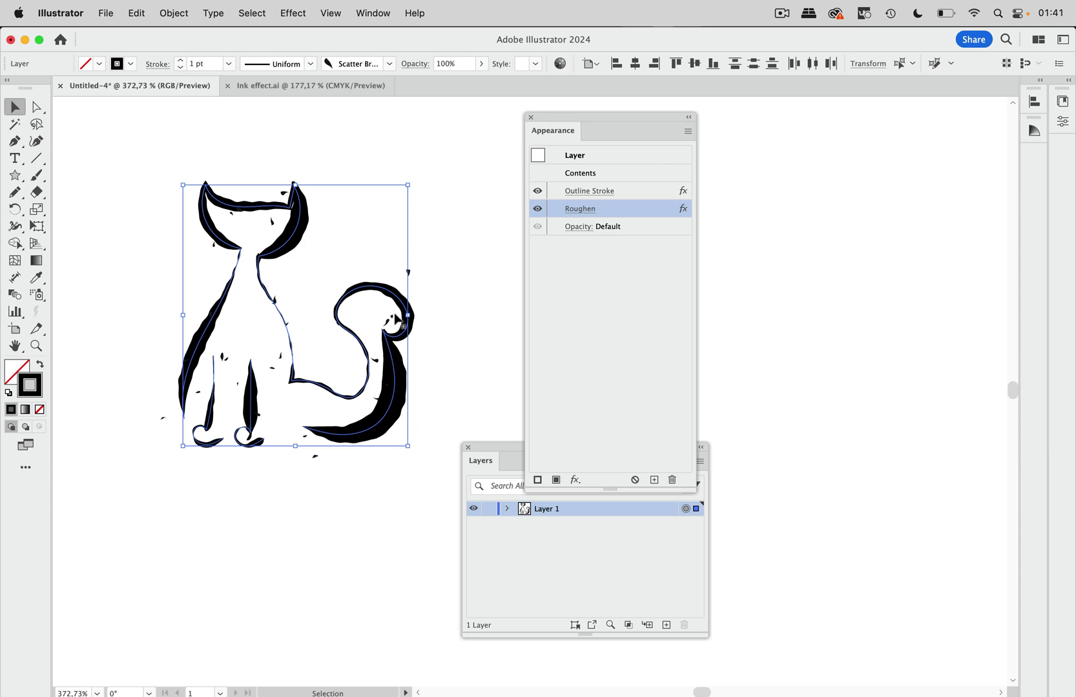
Apply Effect > Stylize > Inner Glow to the cat layer with default settings
{"action": "left_click", "coordinate": [291, 13]}
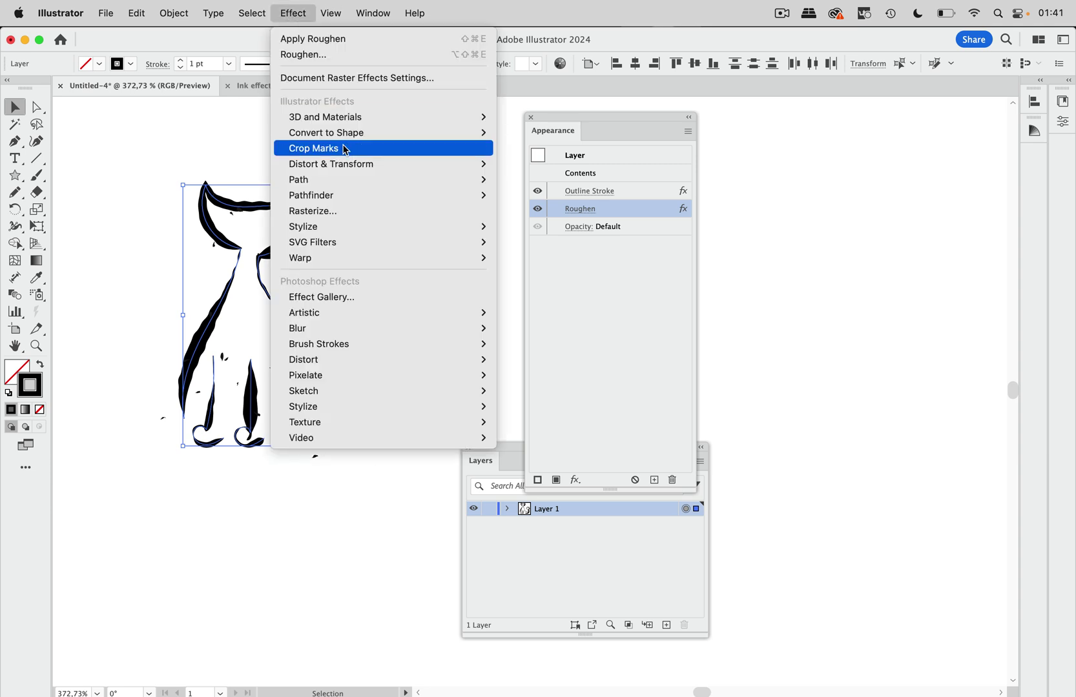
{"action": "mouse_move", "coordinate": [343, 228]}
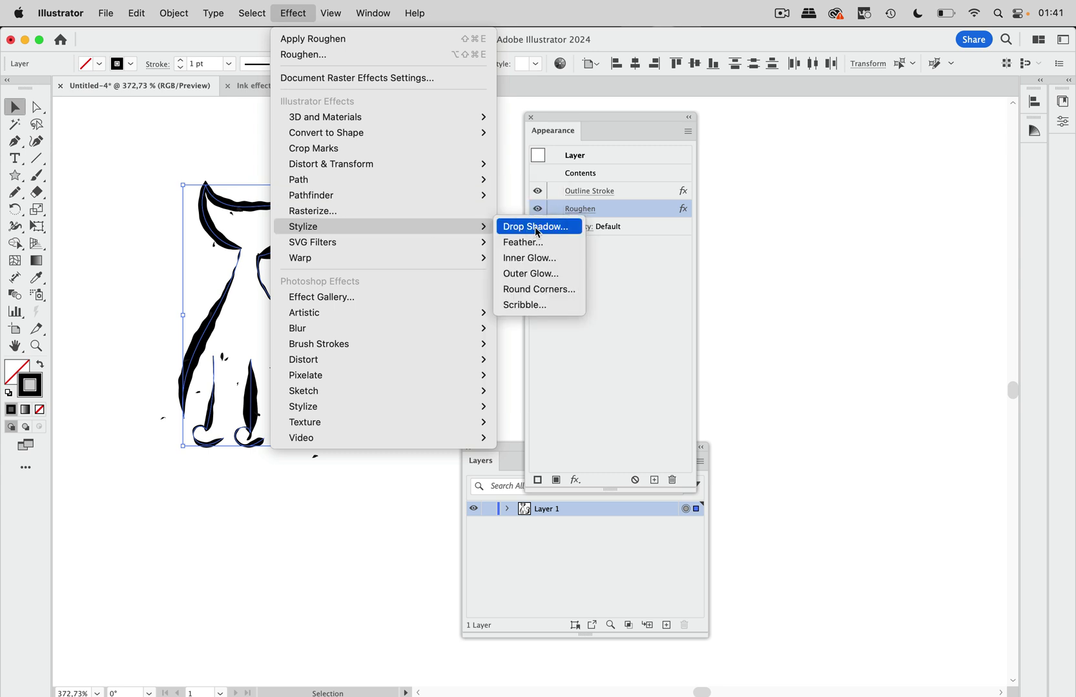
{"action": "left_click", "coordinate": [530, 257]}
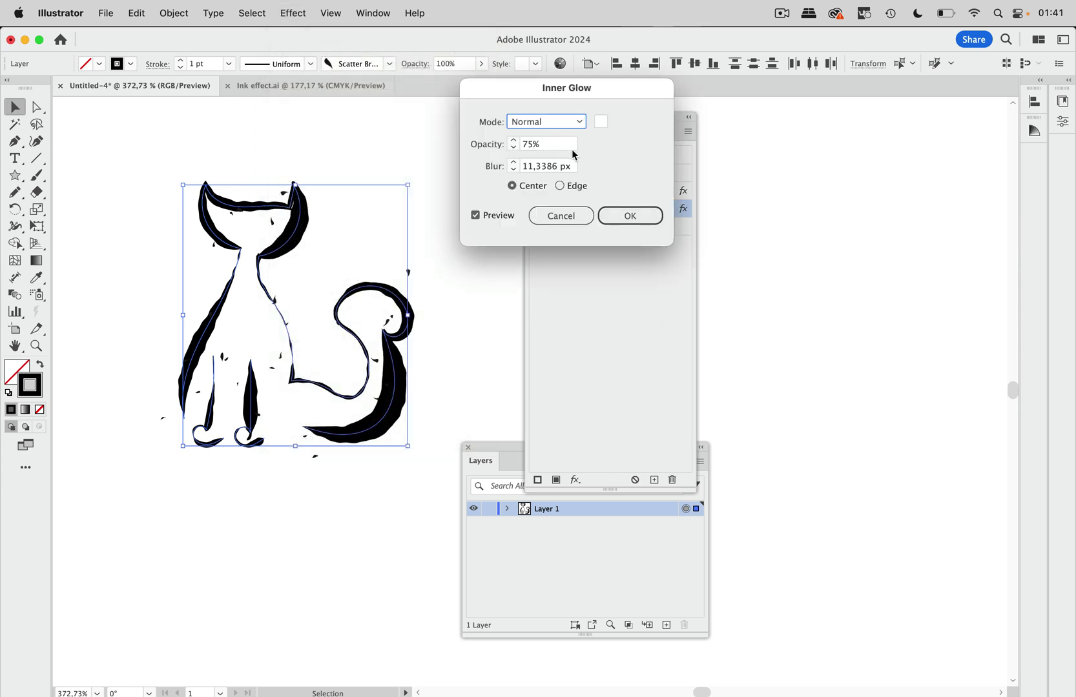
{"action": "left_click_drag", "start_coordinate": [558, 93], "coordinate": [534, 315]}
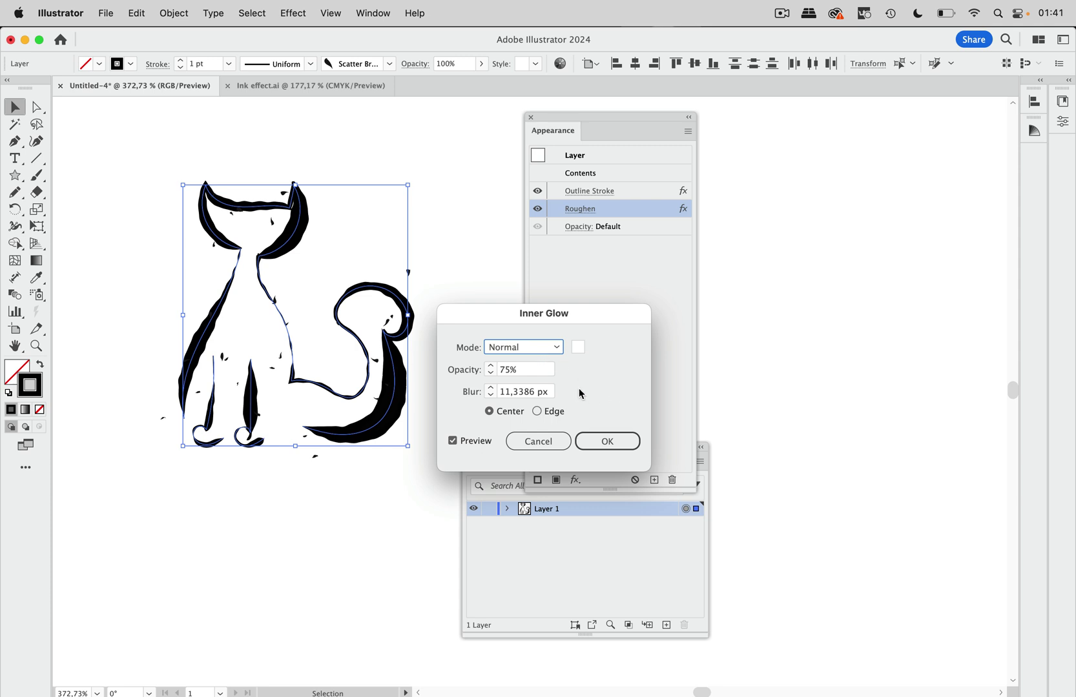
{"action": "left_click", "coordinate": [596, 445]}
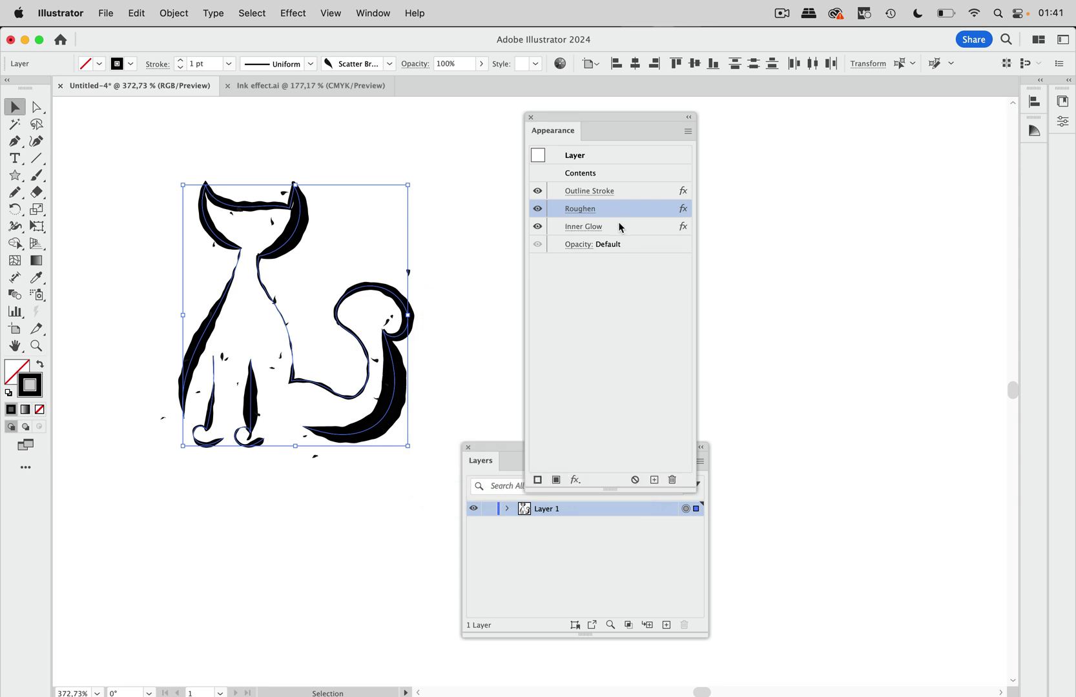
Reopen the Inner Glow and set blur to 5 px and opacity to 92%
{"action": "left_click", "coordinate": [586, 226]}
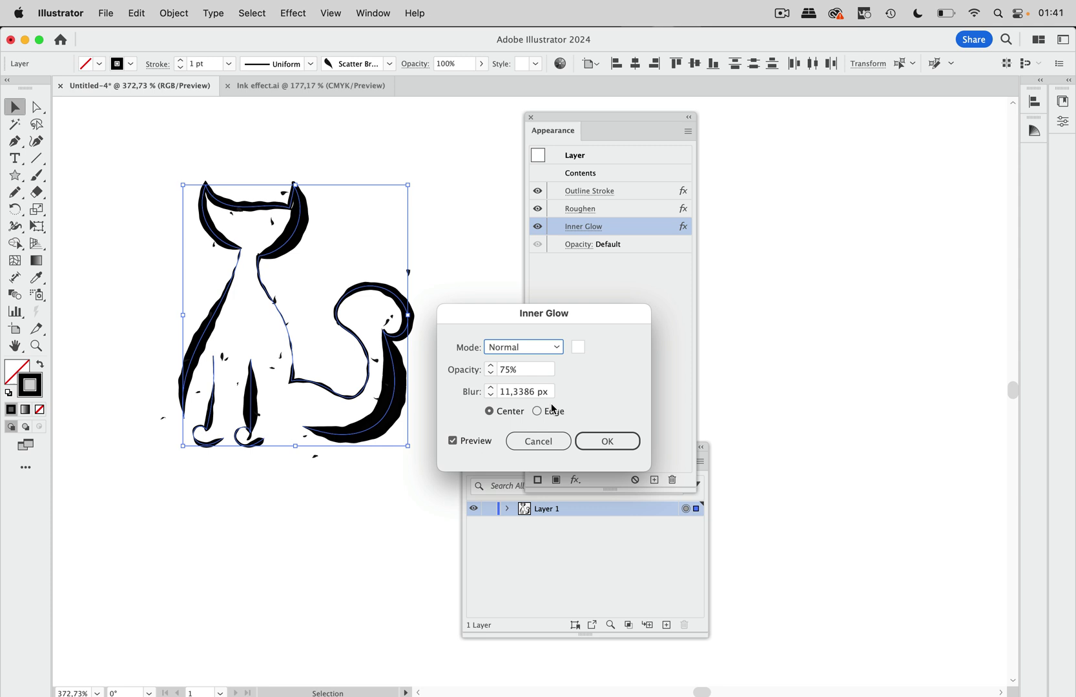
{"action": "key", "text": "Tab"}
{"action": "key", "text": "Tab"}
{"action": "type", "text": "5"}
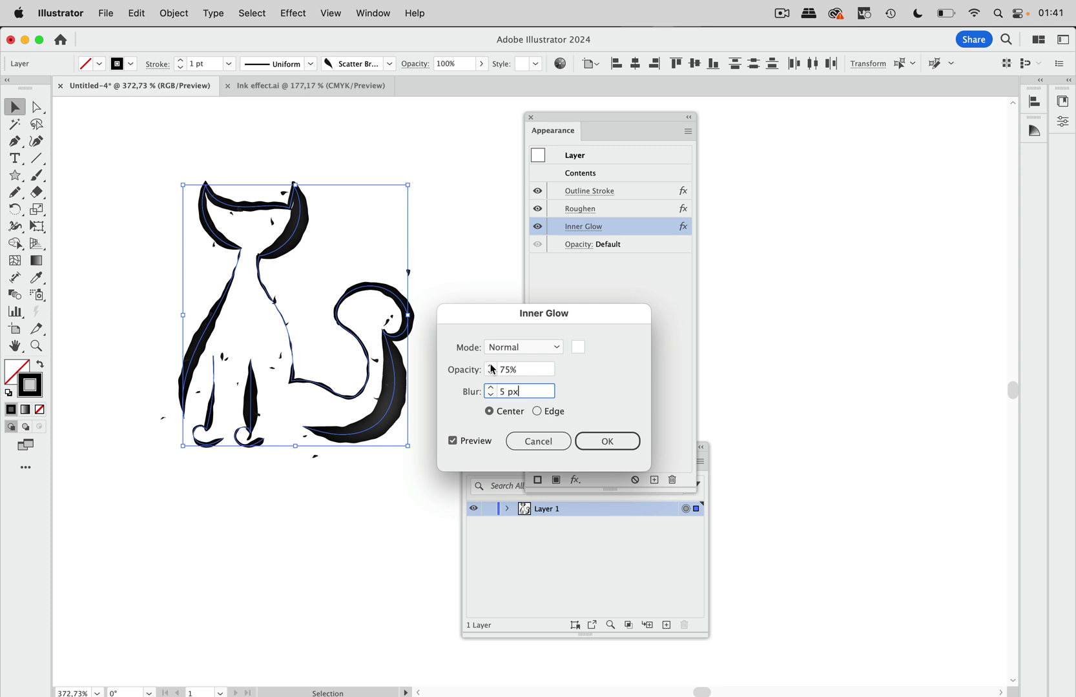
{"action": "left_click", "coordinate": [492, 368]}
{"action": "left_click", "coordinate": [492, 366]}
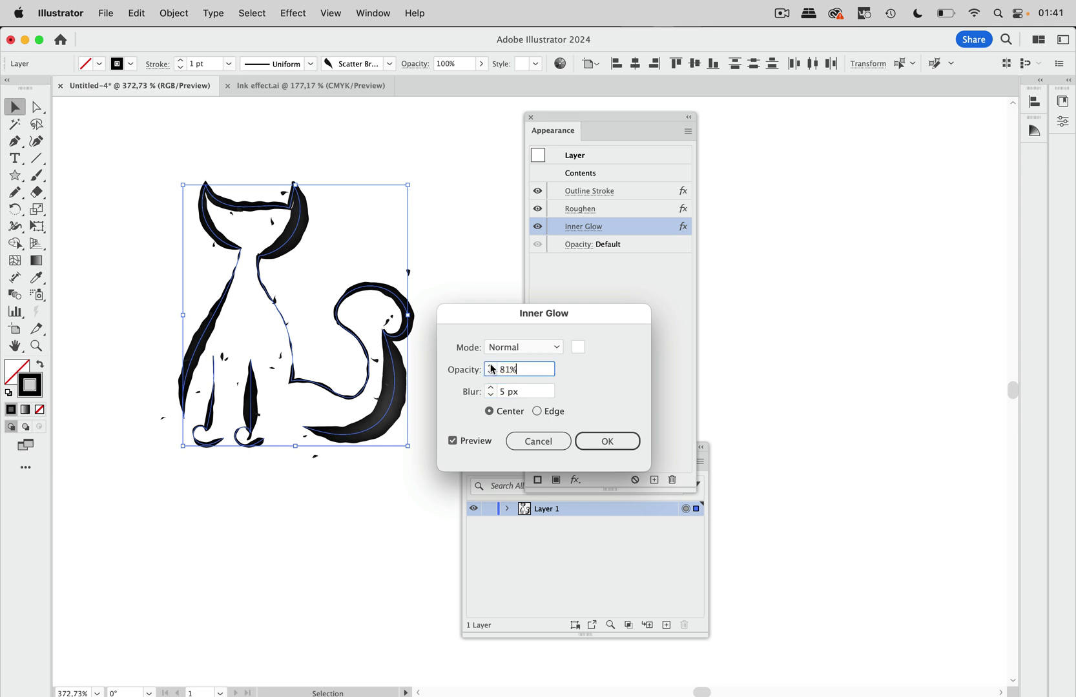
{"action": "left_click", "coordinate": [492, 367]}
{"action": "left_click", "coordinate": [492, 366]}
{"action": "left_click", "coordinate": [492, 366]}
{"action": "left_click", "coordinate": [492, 366]}
{"action": "left_click", "coordinate": [492, 366]}
{"action": "left_click", "coordinate": [492, 366]}
{"action": "left_click", "coordinate": [492, 366]}
Set the inner glow colour to a bright cyan
{"action": "left_click", "coordinate": [578, 350]}
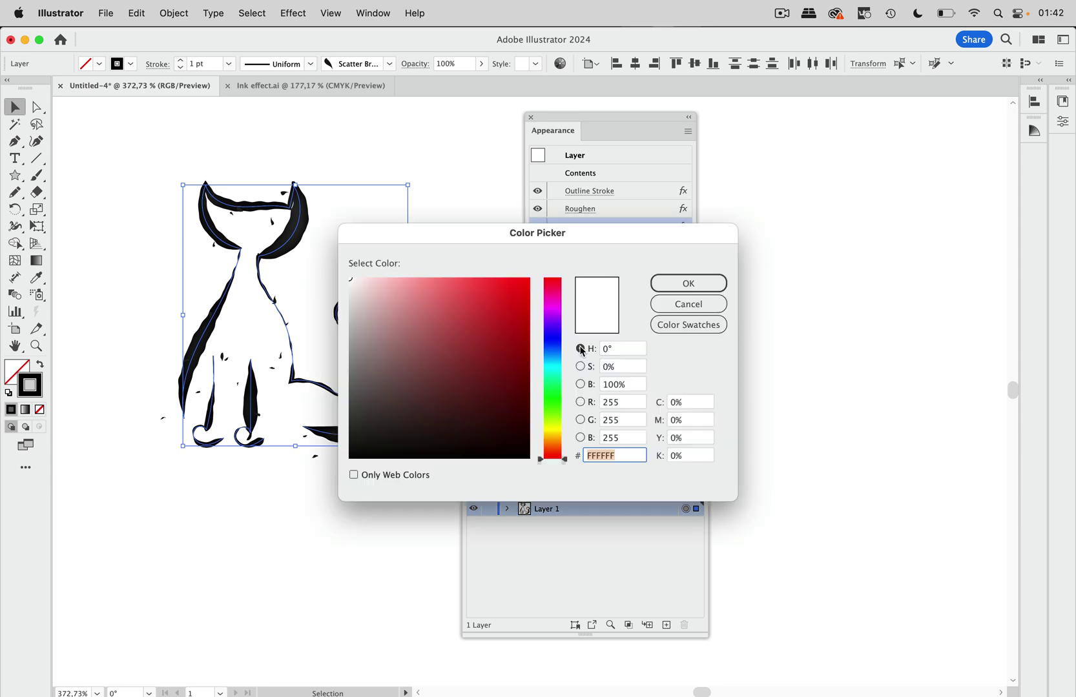
{"action": "left_click", "coordinate": [553, 362]}
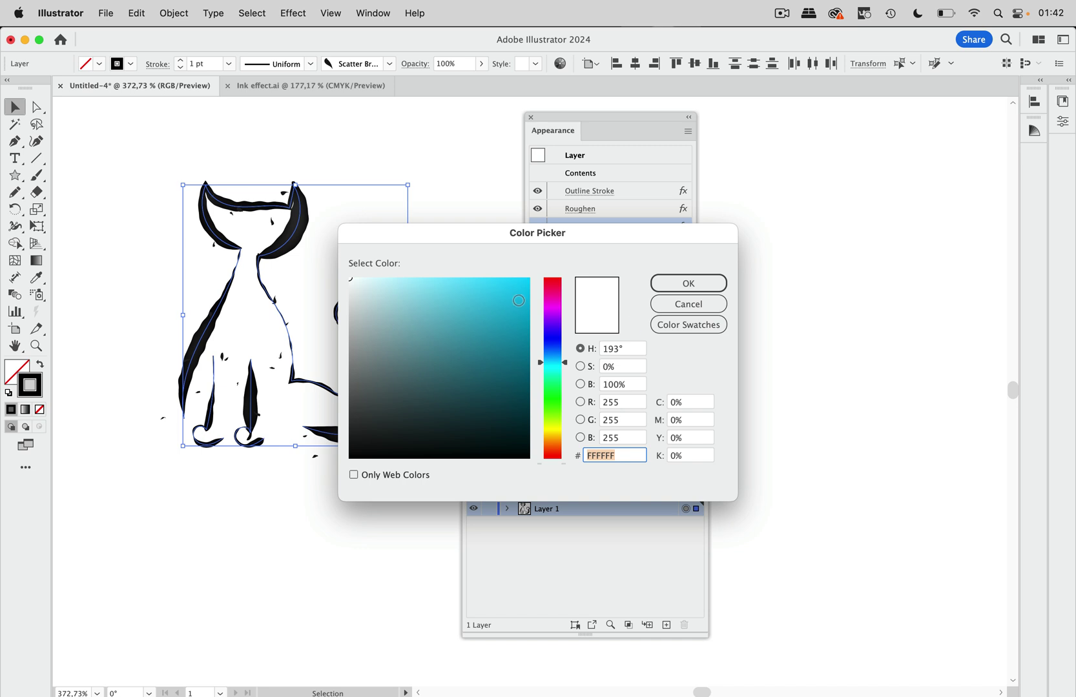
{"action": "left_click_drag", "start_coordinate": [518, 300], "coordinate": [517, 287]}
{"action": "left_click", "coordinate": [663, 285]}
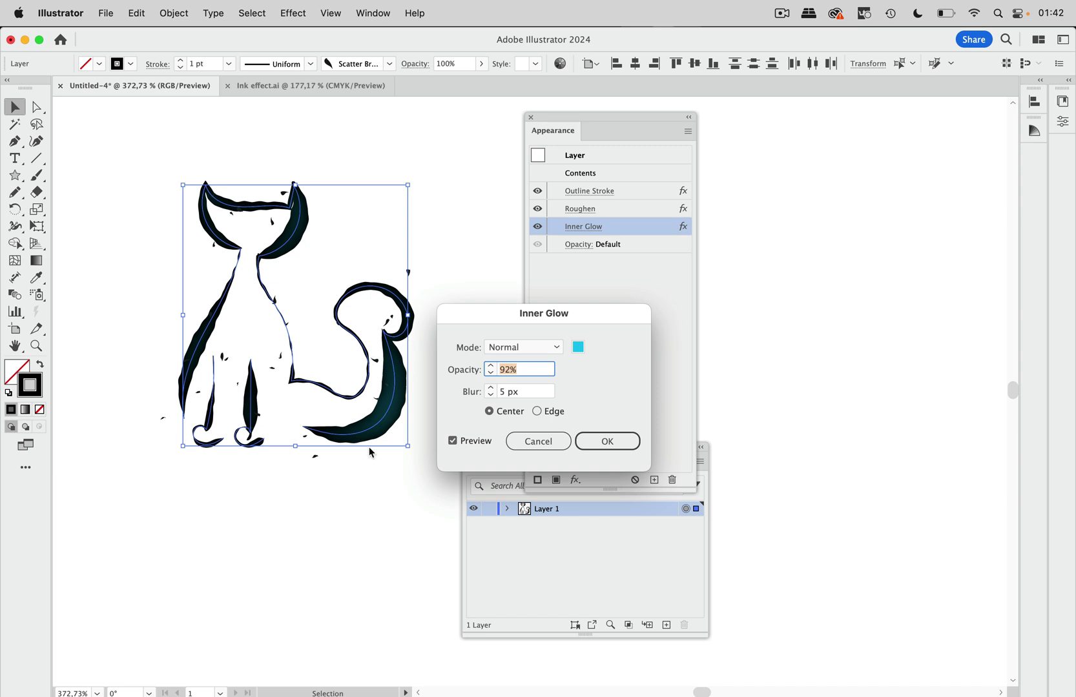
Reduce the glow blur to 4 px and set blend mode to Screen after trying Overlay
{"action": "left_click", "coordinate": [491, 395]}
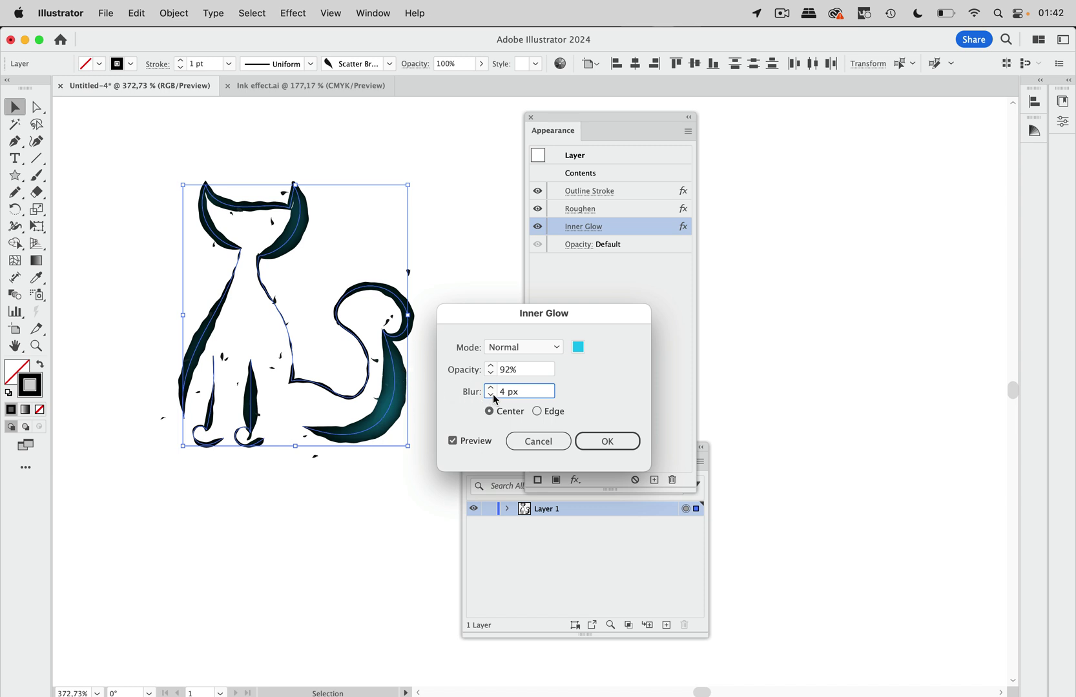
{"action": "left_click", "coordinate": [533, 351]}
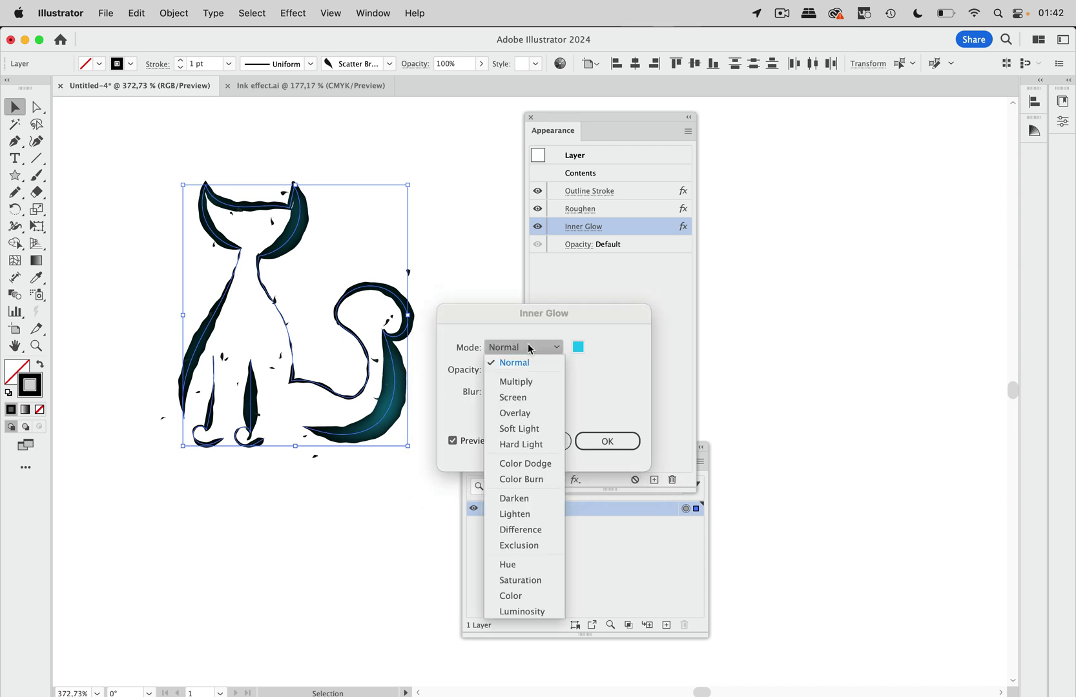
{"action": "left_click", "coordinate": [527, 398]}
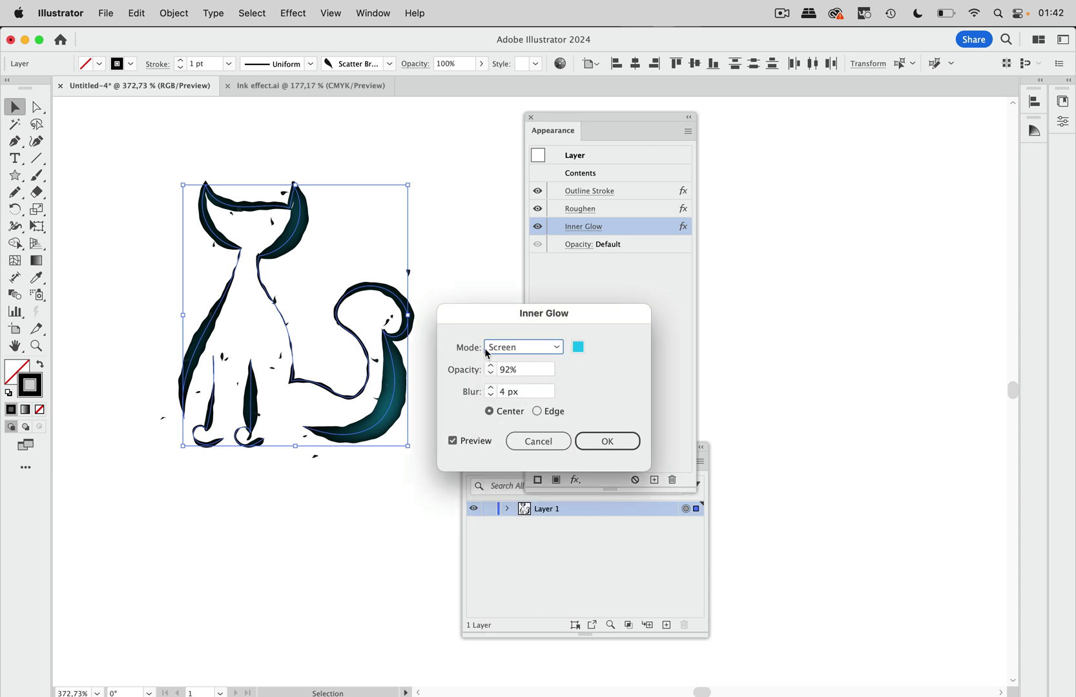
{"action": "left_click", "coordinate": [525, 353]}
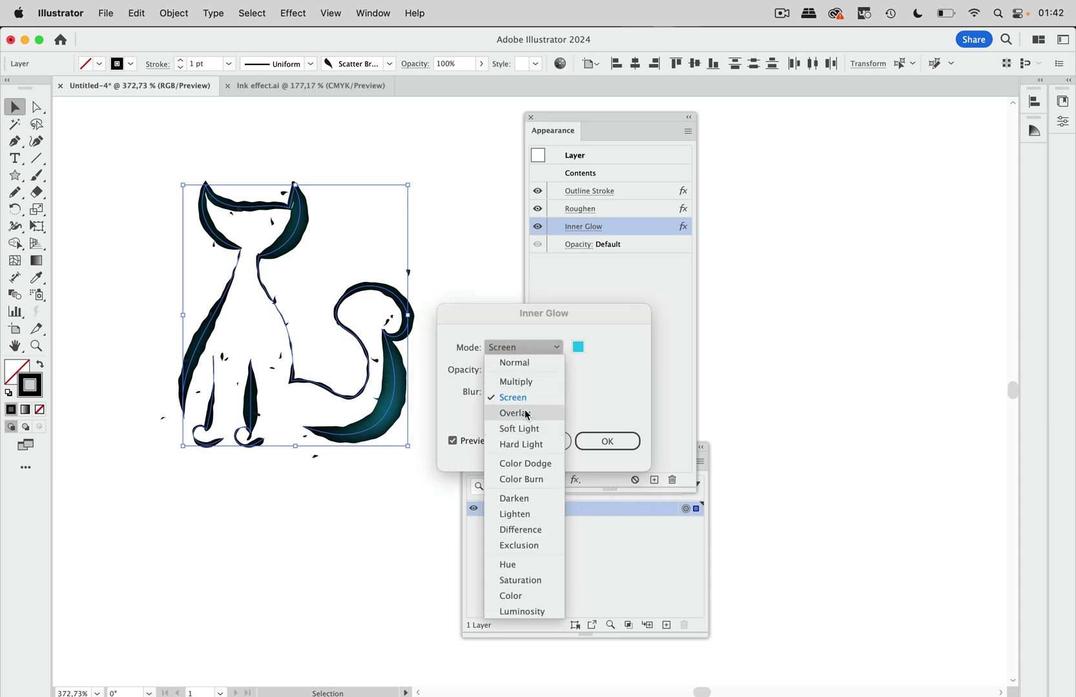
{"action": "left_click", "coordinate": [526, 413]}
{"action": "left_click", "coordinate": [530, 351]}
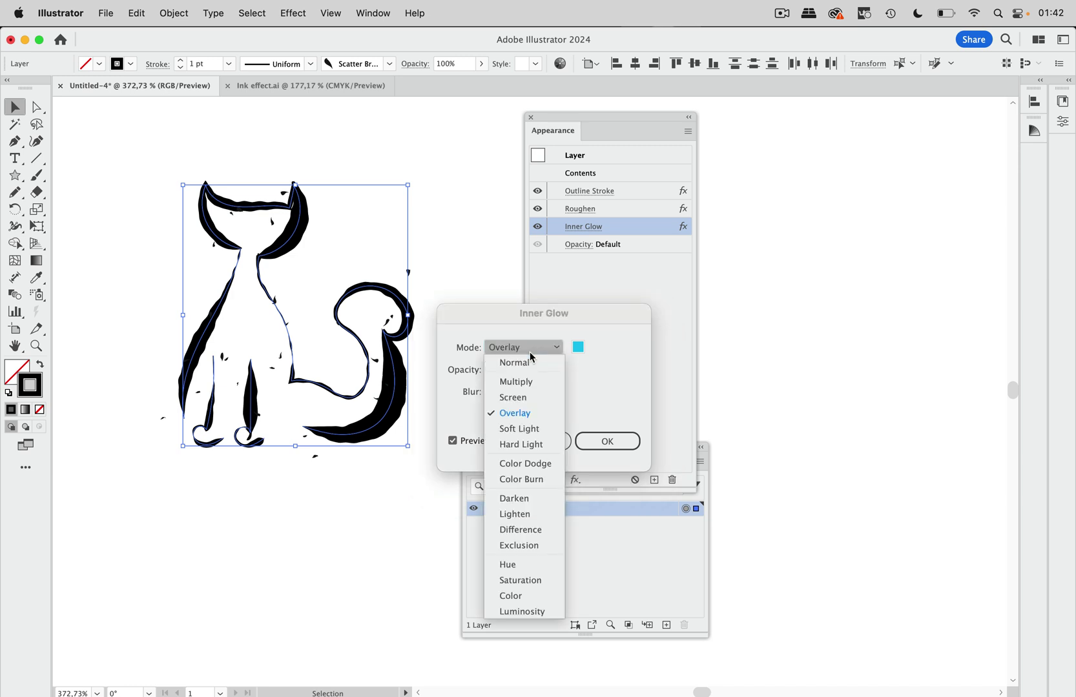
{"action": "left_click", "coordinate": [526, 400]}
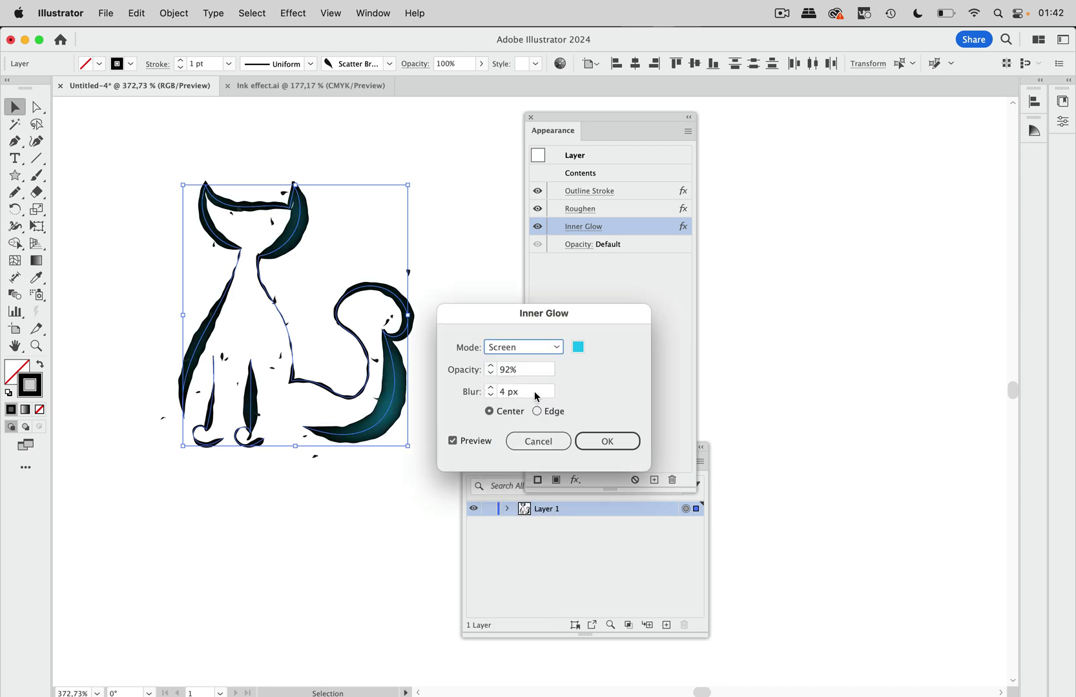
Lower glow opacity to 85% and blur to 3 px, then reopen the glow colour
{"action": "left_click", "coordinate": [490, 373]}
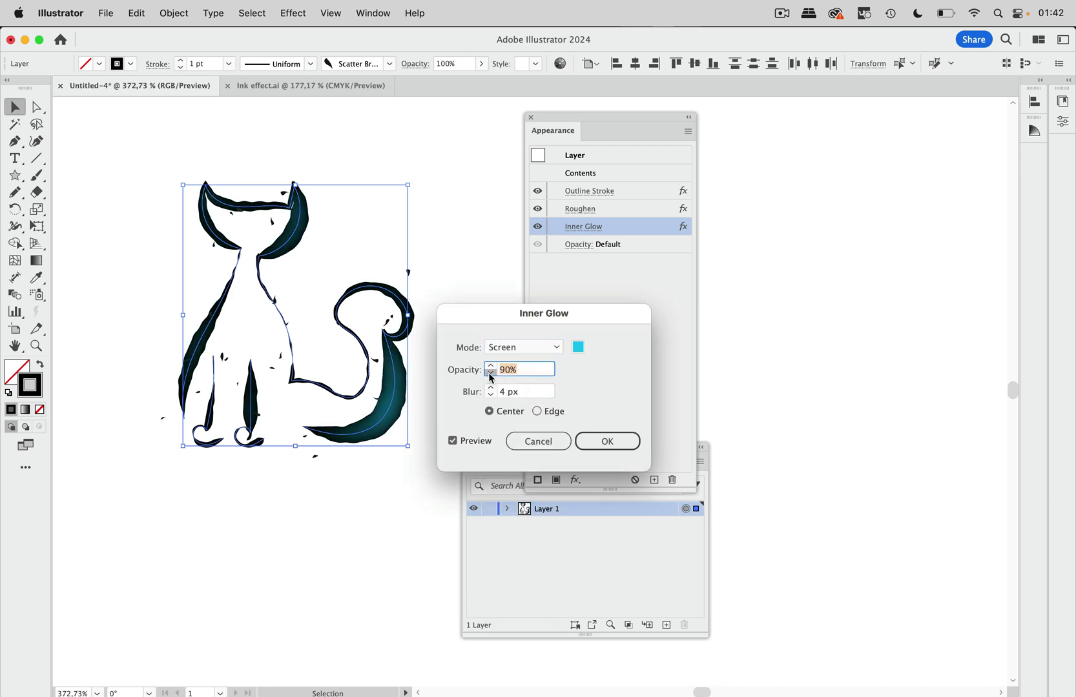
{"action": "left_click", "coordinate": [490, 373]}
{"action": "left_click", "coordinate": [490, 374]}
{"action": "left_click", "coordinate": [491, 396]}
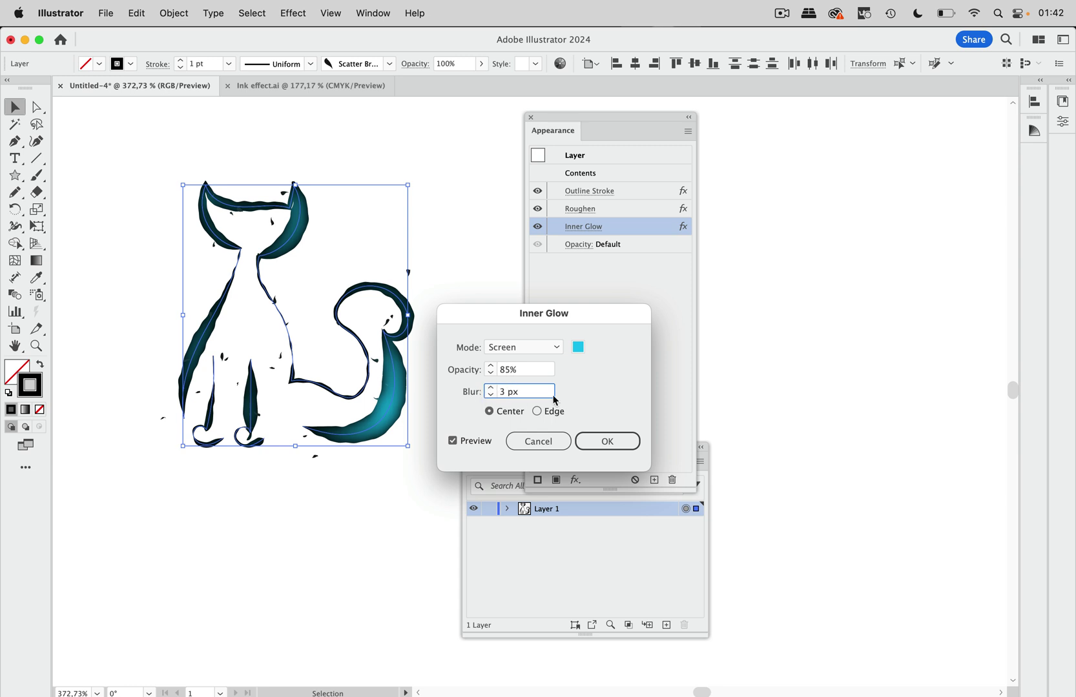
{"action": "left_click", "coordinate": [578, 347]}
Try a dark teal, then set the glow colour to deep blue 0C1642 and confirm Inner Glow
{"action": "left_click", "coordinate": [506, 419]}
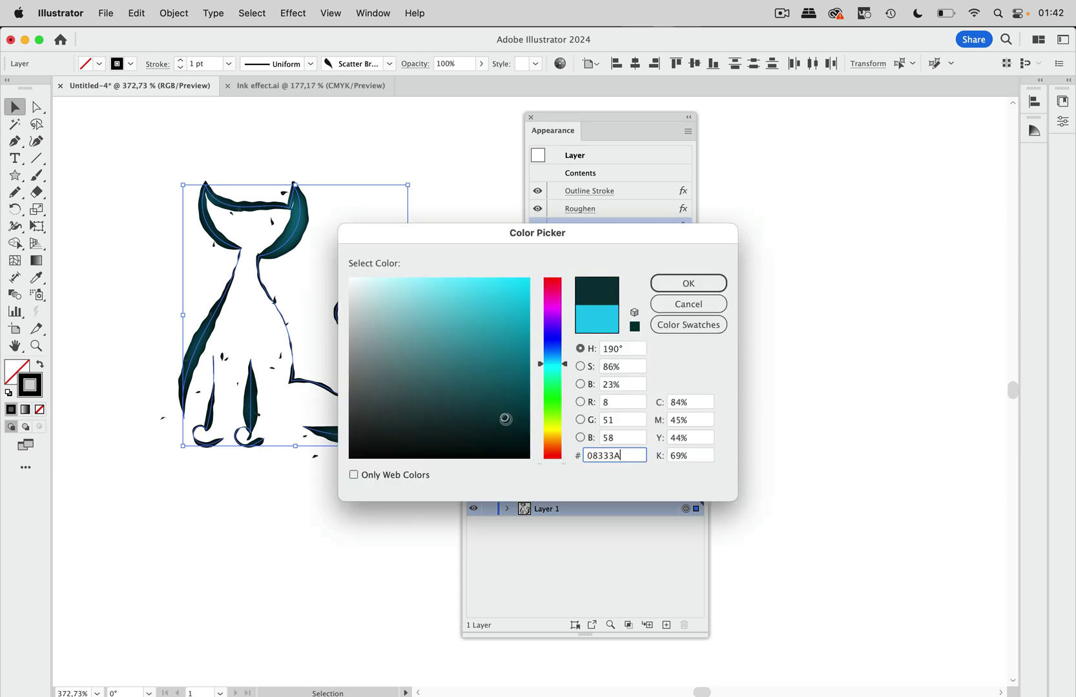
{"action": "left_click_drag", "start_coordinate": [506, 419], "coordinate": [500, 410]}
{"action": "left_click", "coordinate": [665, 285]}
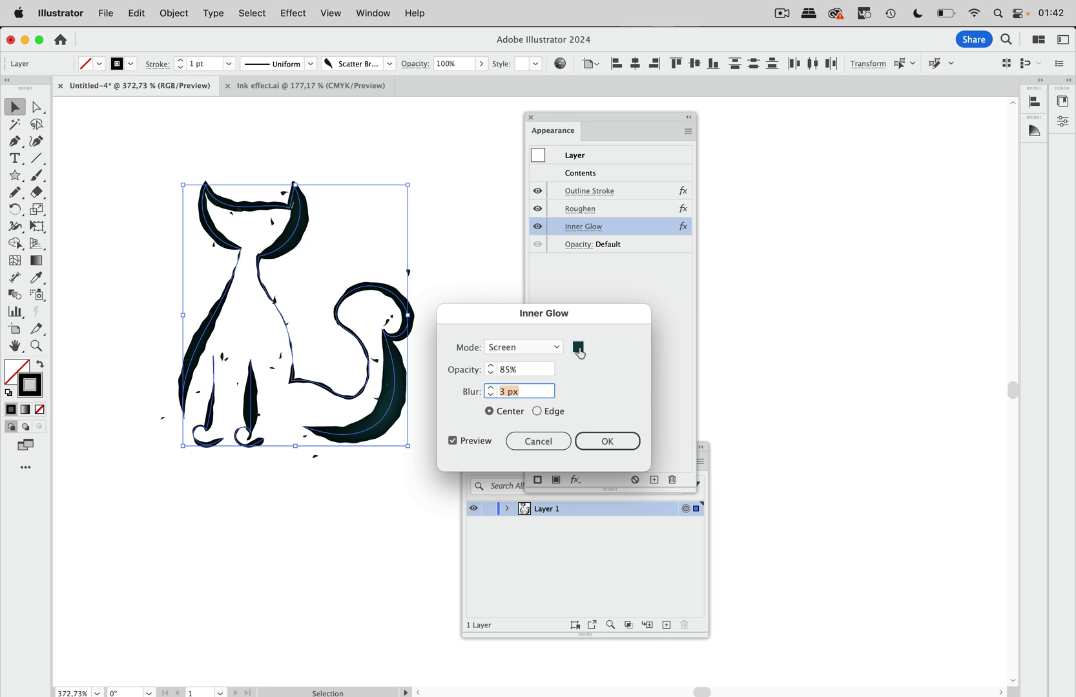
{"action": "left_click", "coordinate": [578, 348]}
{"action": "left_click_drag", "start_coordinate": [554, 355], "coordinate": [553, 344]}
{"action": "left_click", "coordinate": [509, 321]}
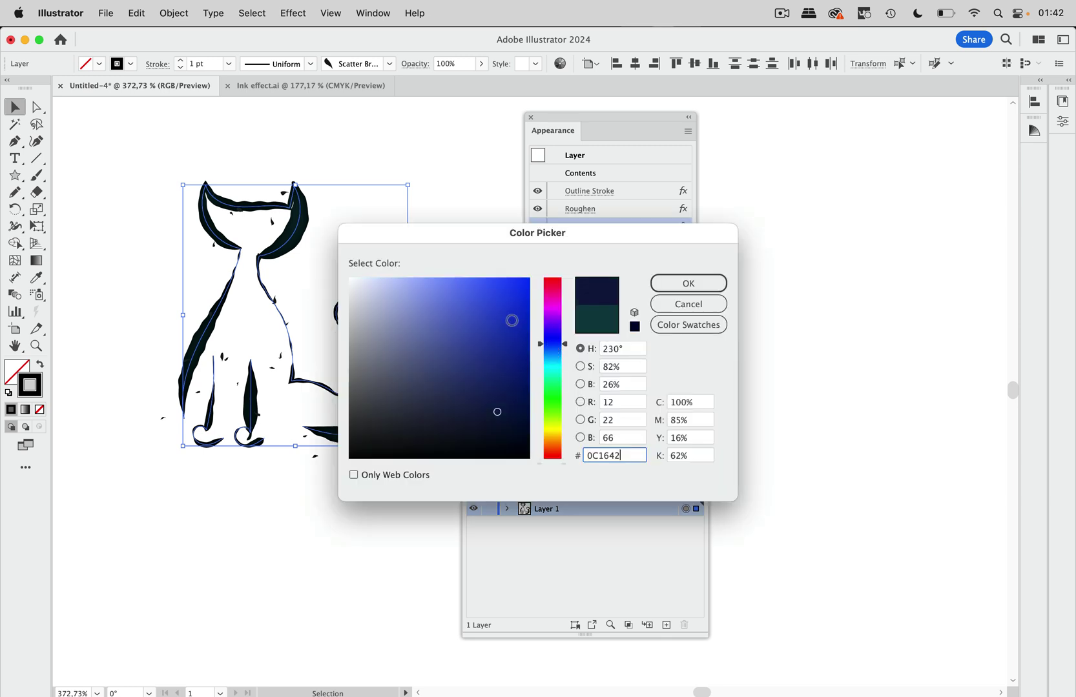
{"action": "left_click", "coordinate": [671, 284]}
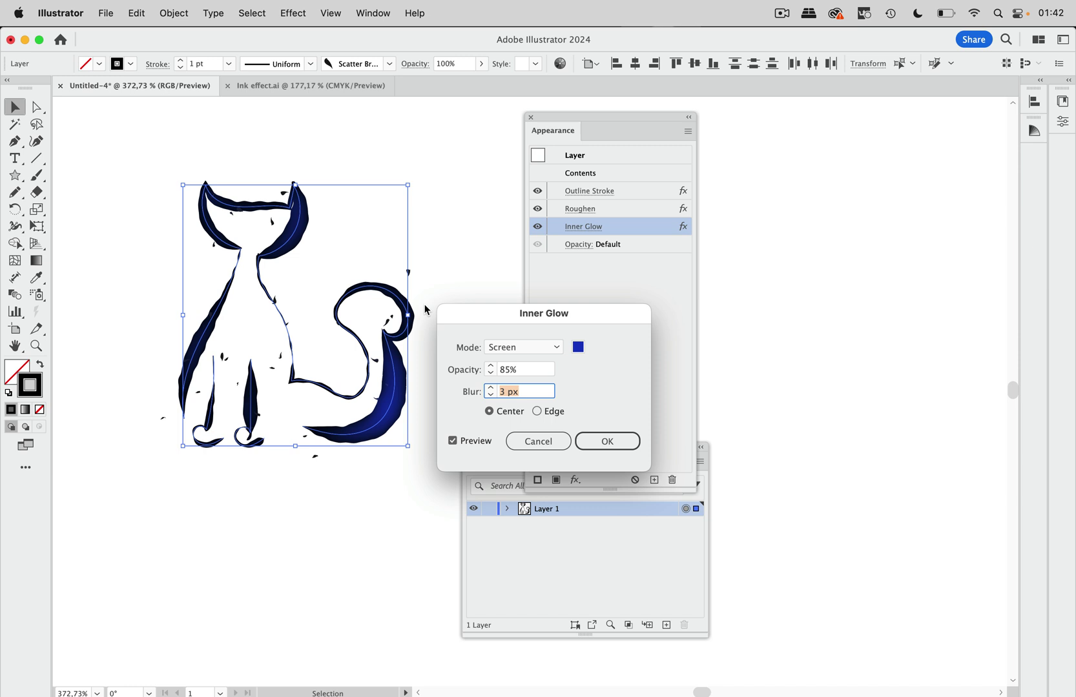
{"action": "left_click", "coordinate": [608, 440]}
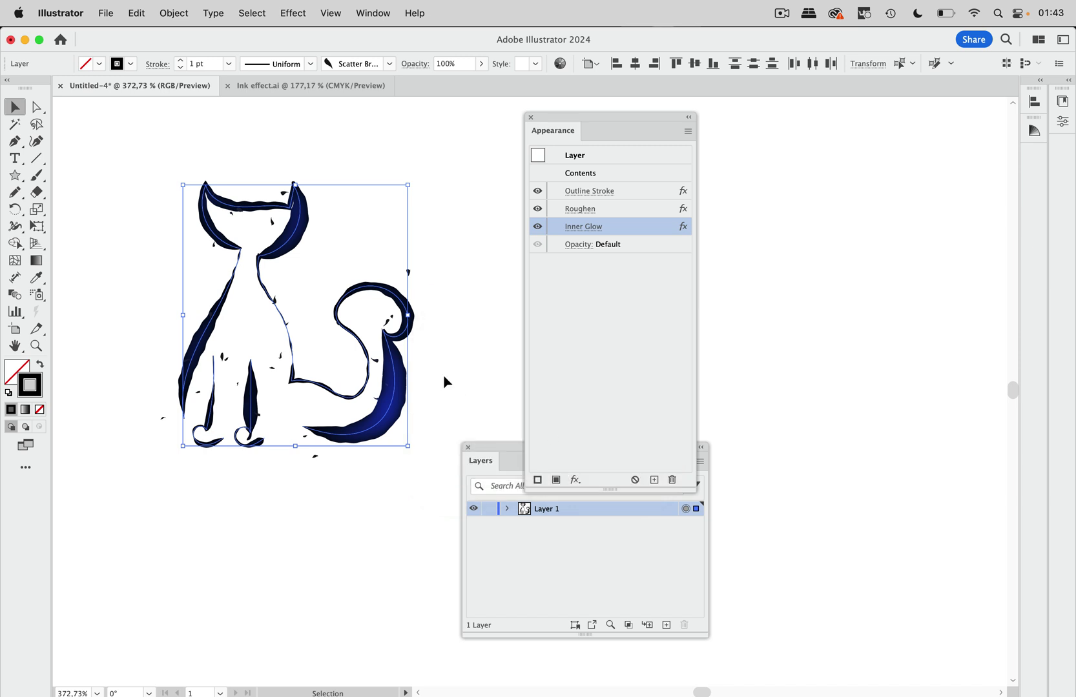
Drag the Appearance and Layers panels to the right, clearing the view of the cat
{"action": "scroll", "coordinate": [446, 380], "scroll_direction": "up", "scroll_amount": 5}
{"action": "scroll", "coordinate": [445, 381], "scroll_direction": "left", "scroll_amount": 2}
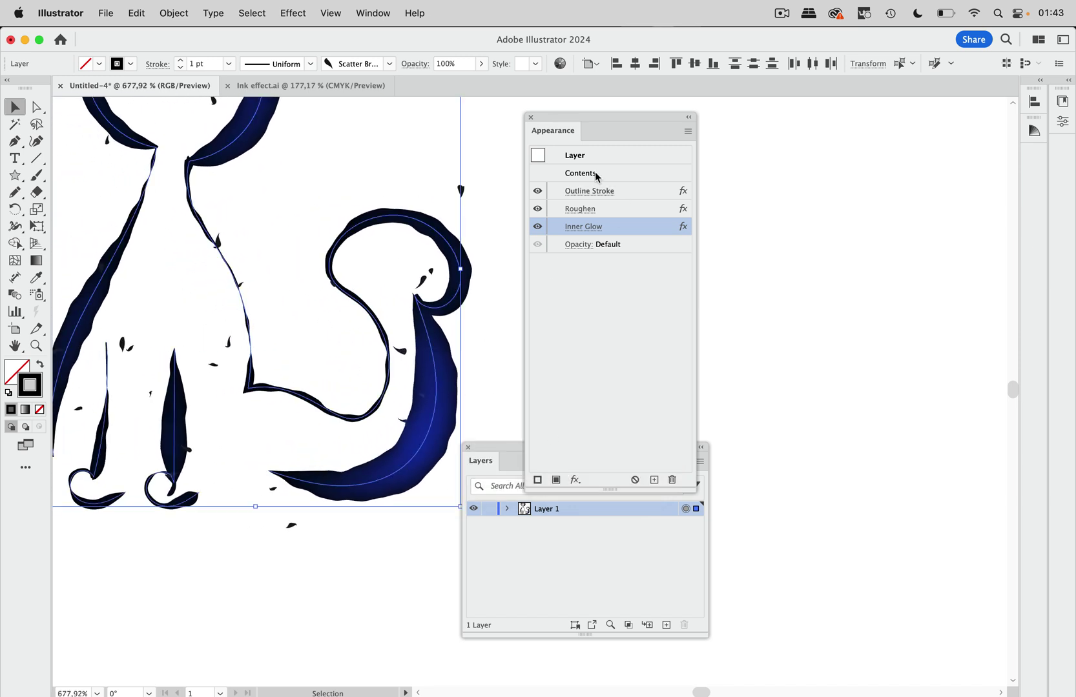
{"action": "left_click_drag", "start_coordinate": [589, 122], "coordinate": [813, 152]}
{"action": "scroll", "coordinate": [465, 349], "scroll_direction": "down", "scroll_amount": 3}
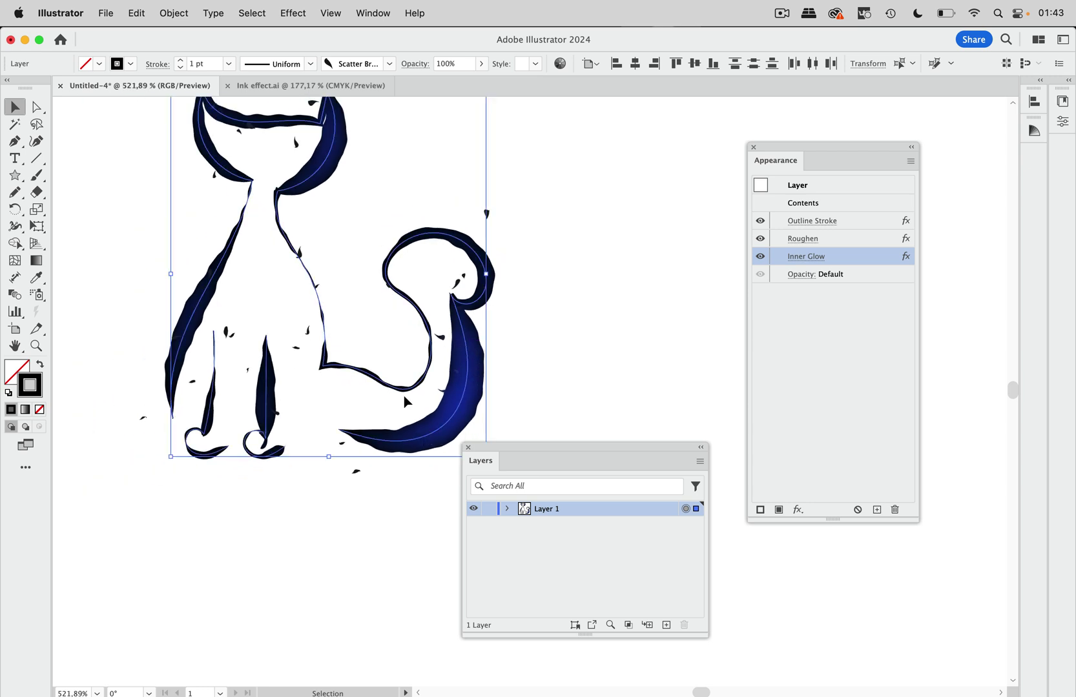
{"action": "scroll", "coordinate": [455, 410], "scroll_direction": "up", "scroll_amount": 2}
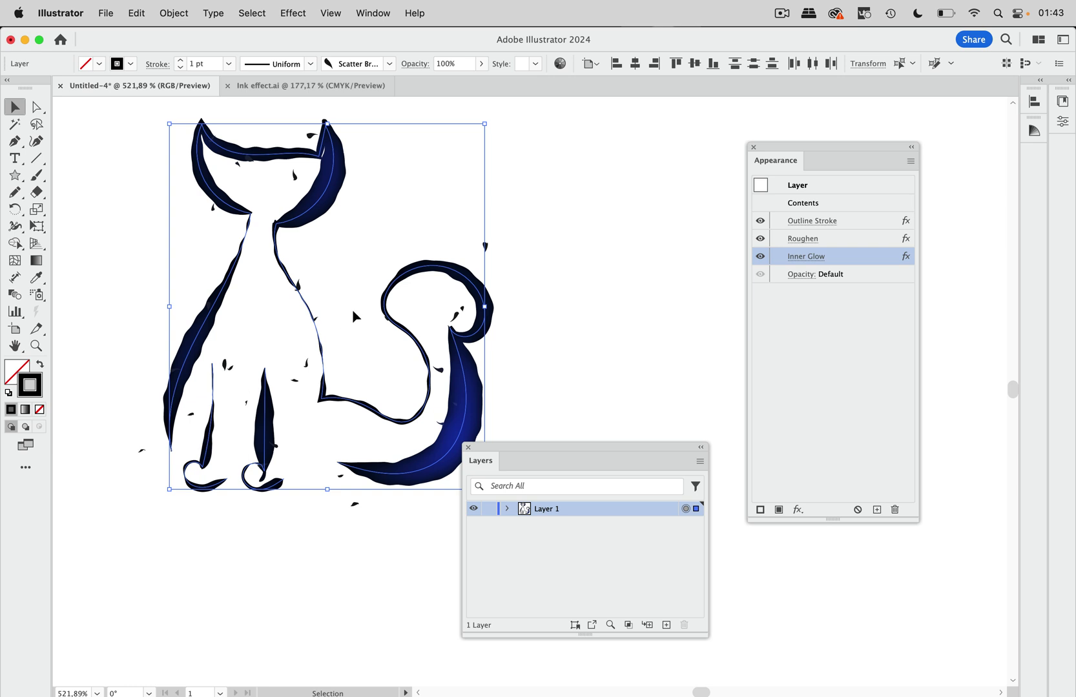
{"action": "left_click", "coordinate": [587, 228]}
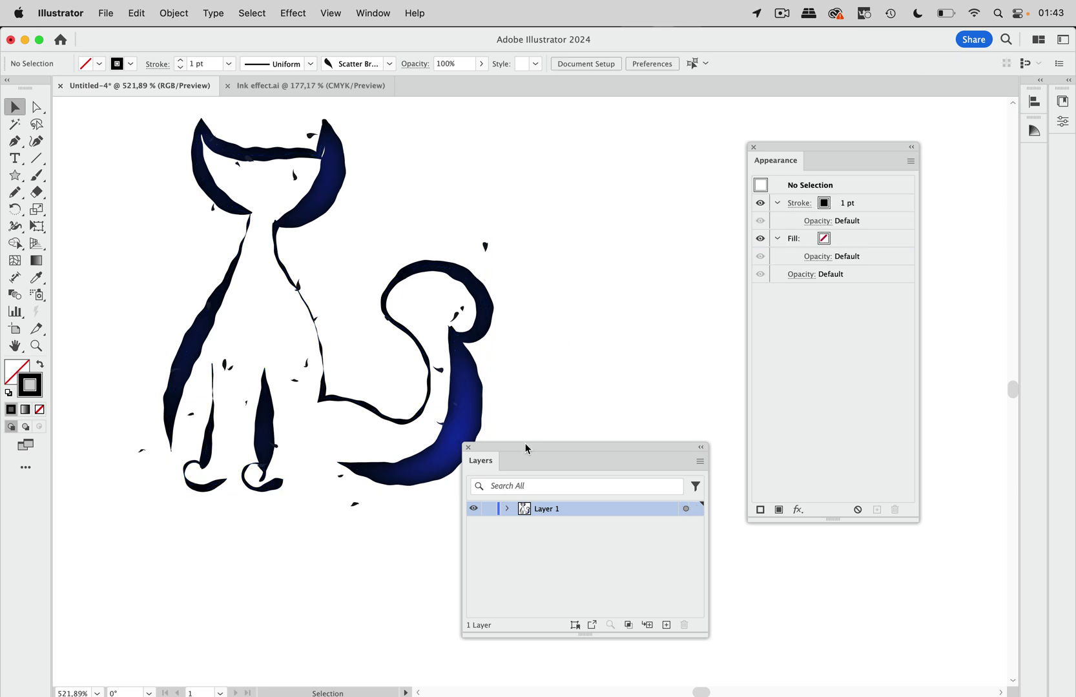
{"action": "left_click_drag", "start_coordinate": [523, 446], "coordinate": [627, 449]}
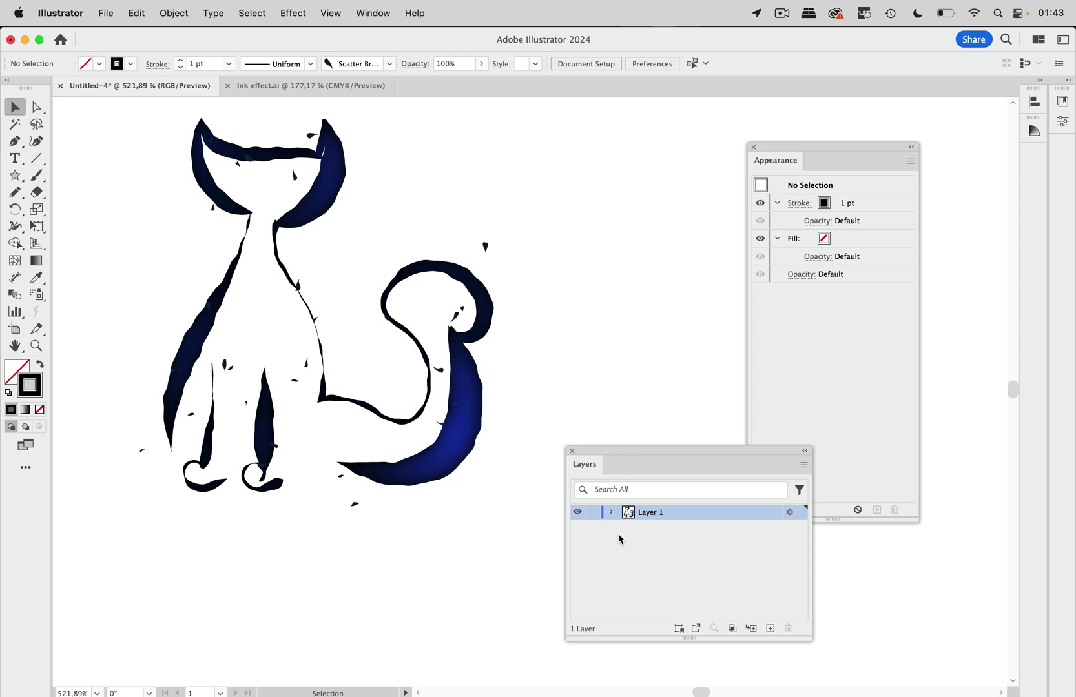
{"action": "scroll", "coordinate": [510, 483], "scroll_direction": "up", "scroll_amount": 3}
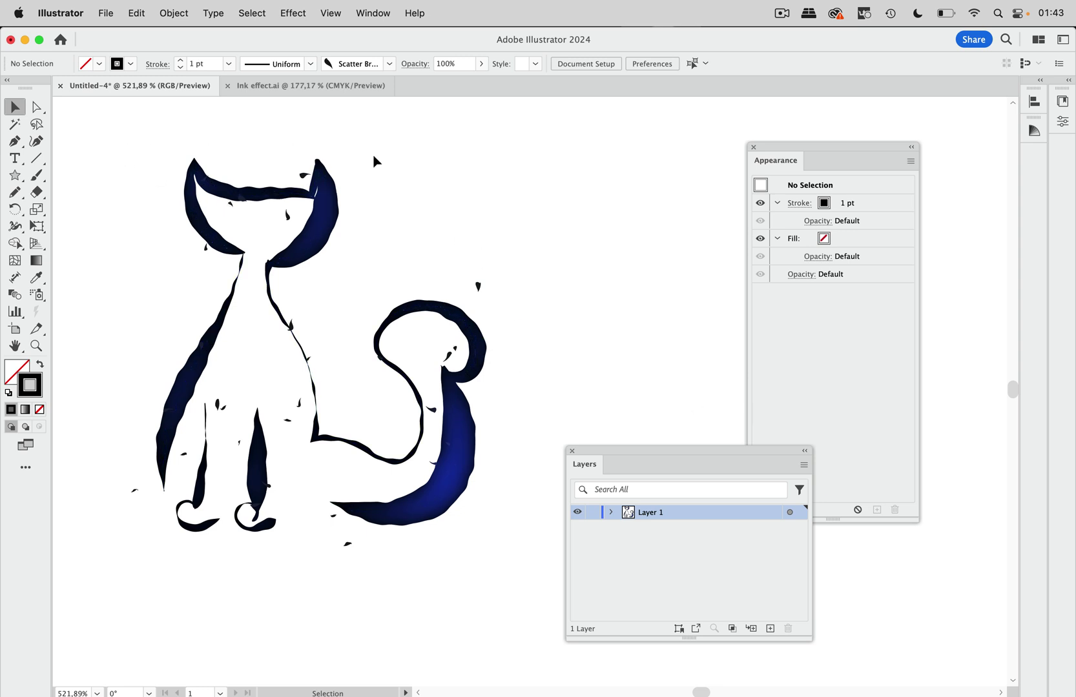
Select the whole cat to check its Outline Stroke, Roughen and Inner Glow effects, then deselect
{"action": "left_click_drag", "start_coordinate": [262, 138], "coordinate": [387, 314]}
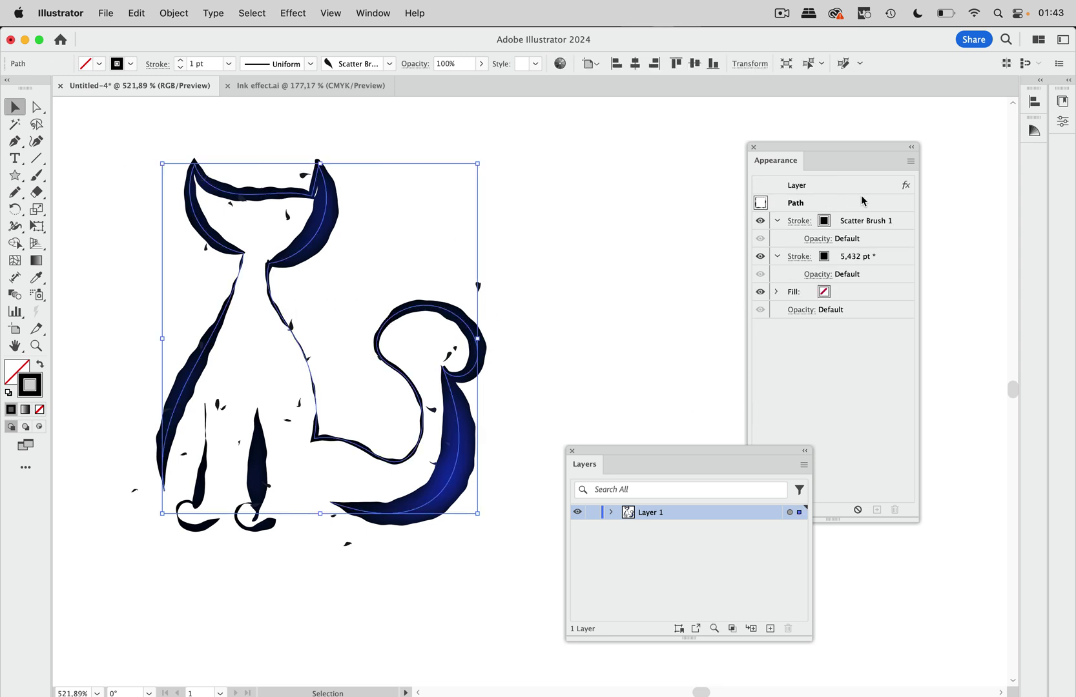
{"action": "left_click", "coordinate": [843, 187]}
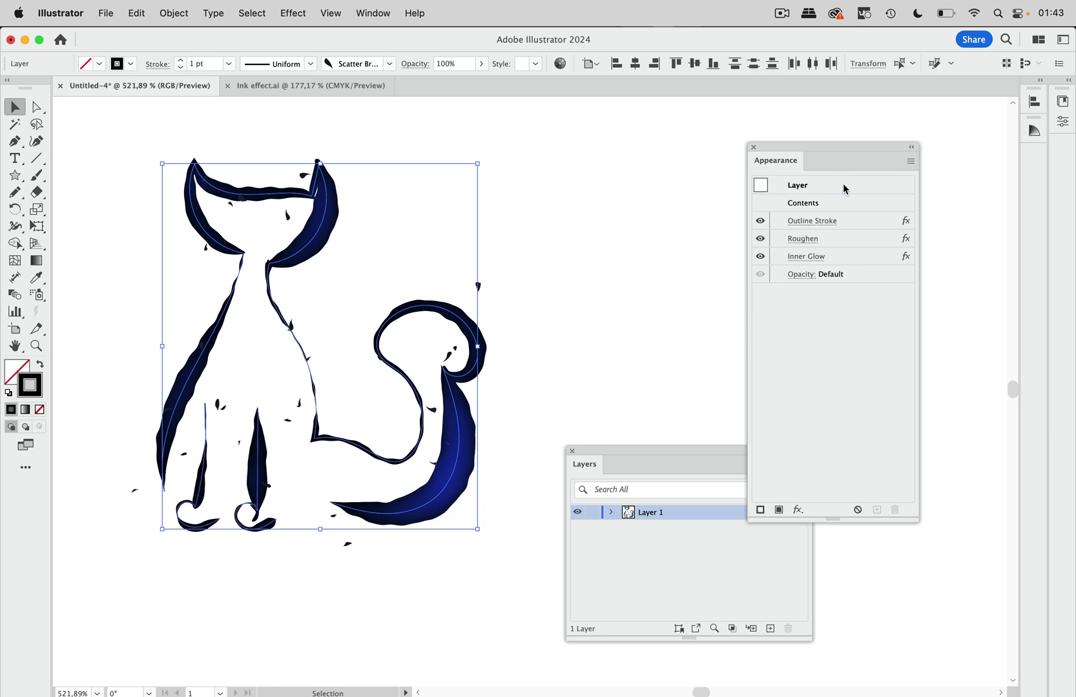
{"action": "left_click", "coordinate": [802, 275]}
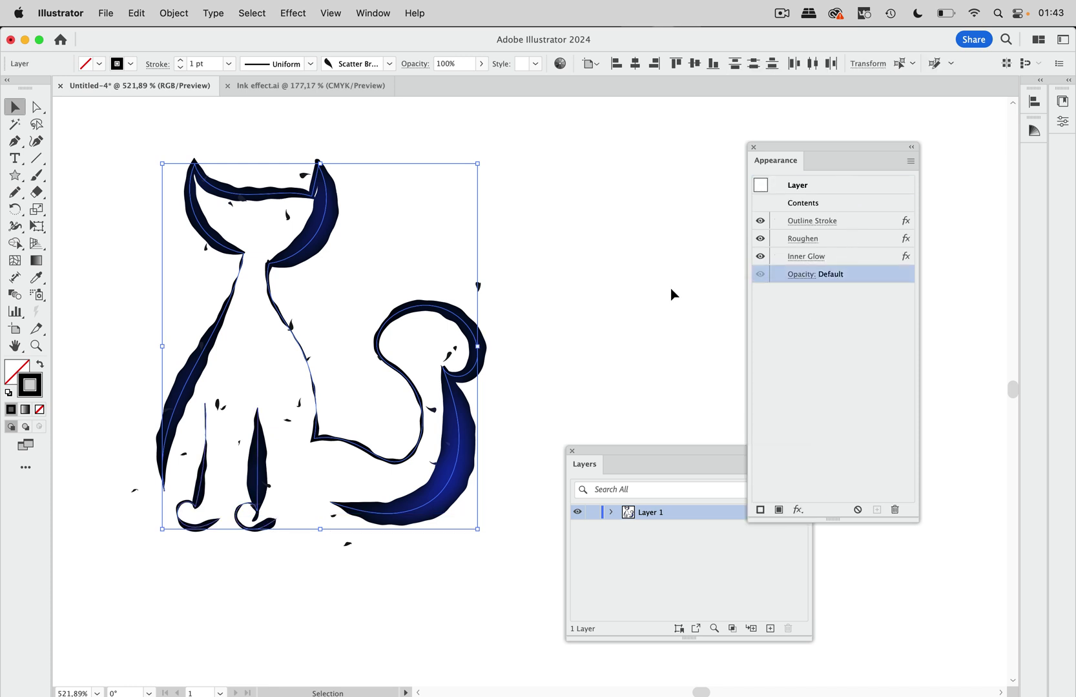
{"action": "left_click", "coordinate": [671, 287]}
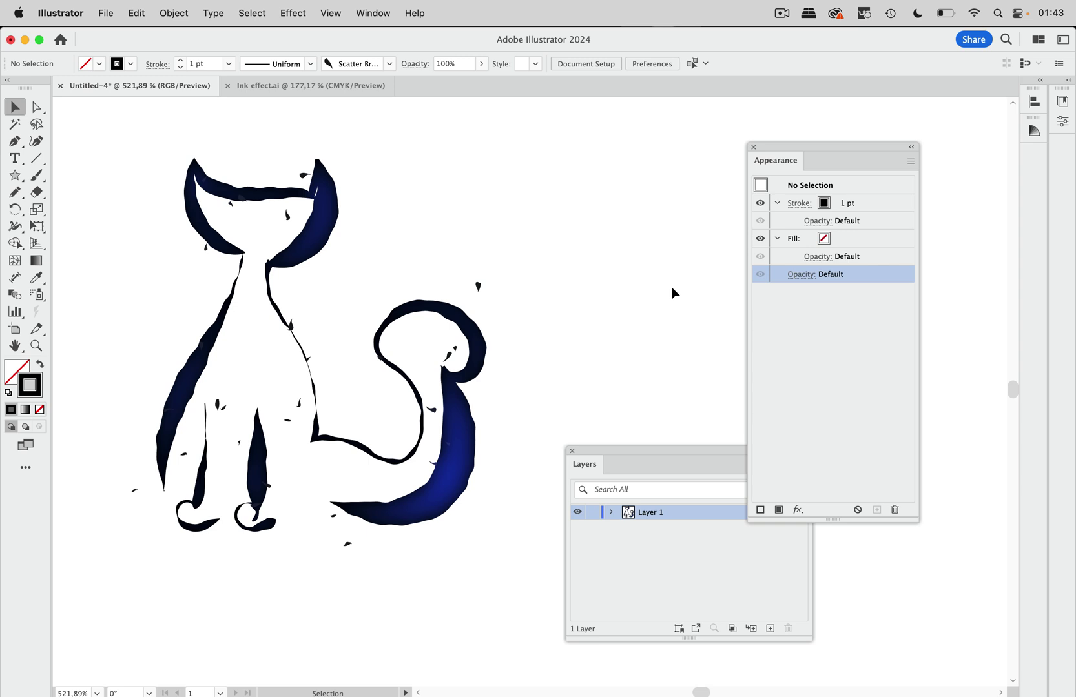